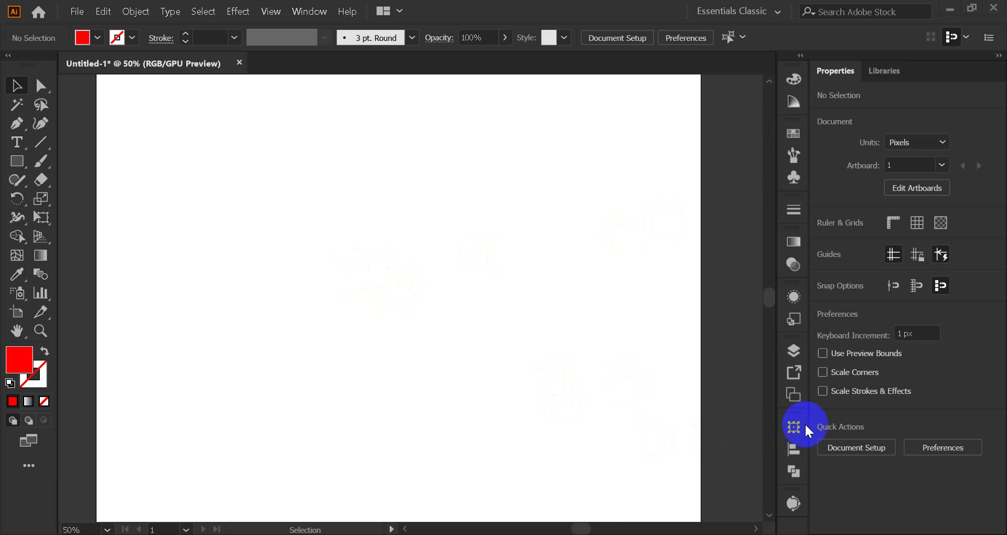
# Bring up the Align options for aligning and distributing objects
pyautogui.click(309, 11)
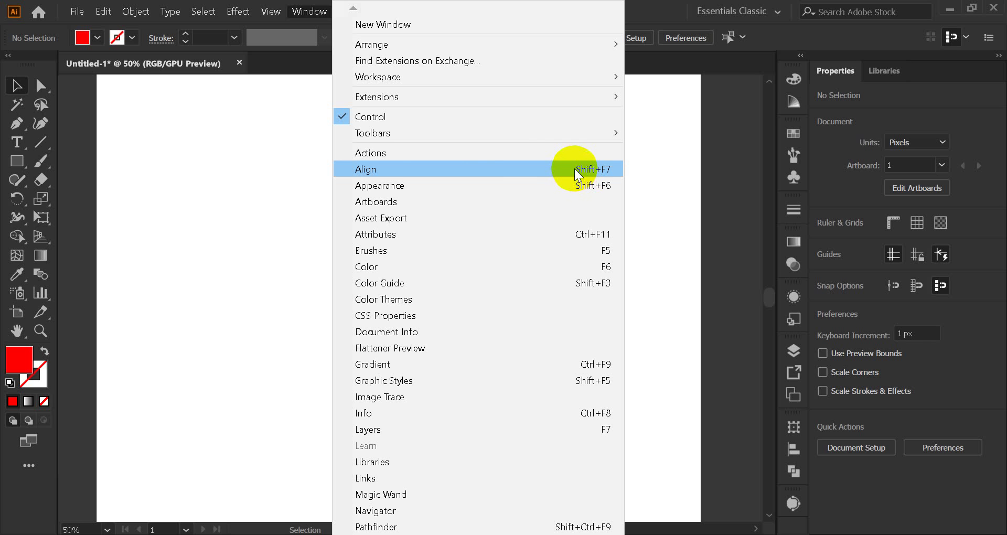
pyautogui.click(402, 168)
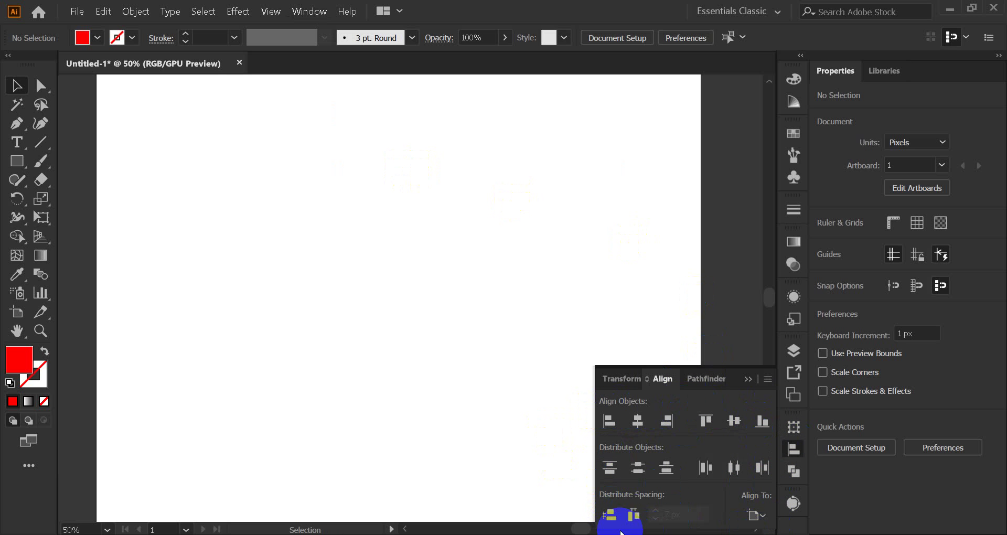
pyautogui.click(706, 420)
pyautogui.click(679, 472)
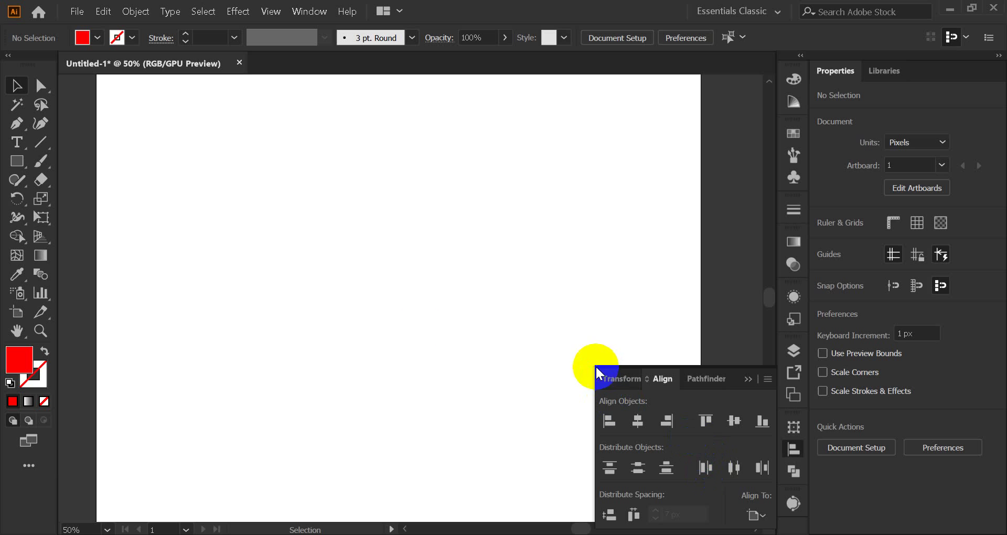
# Draw a red rectangle about 139 × 164 px near the artboard's upper-left corner and select it
pyautogui.click(15, 164)
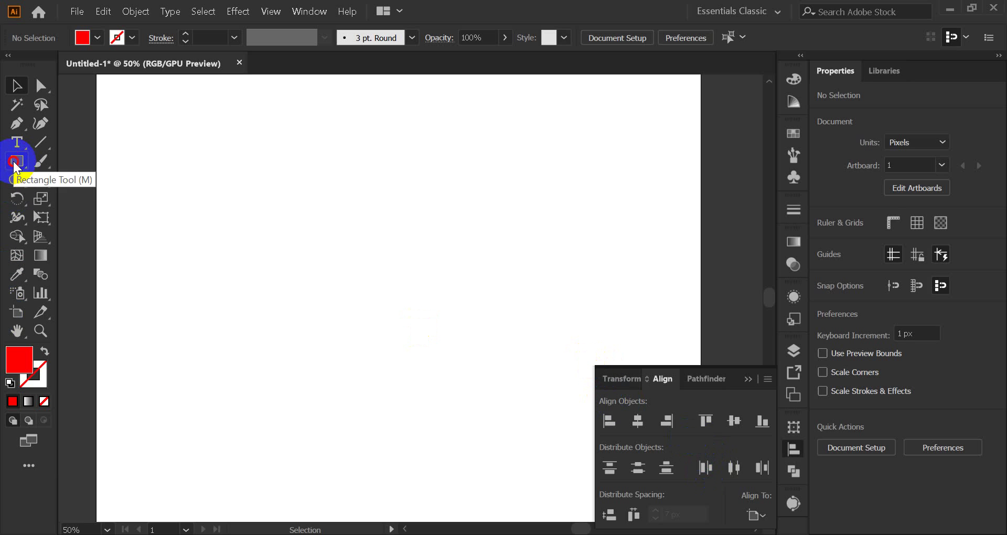
pyautogui.moveTo(146, 127); pyautogui.dragTo(230, 226)
pyautogui.click(54, 98)
pyautogui.click(17, 85)
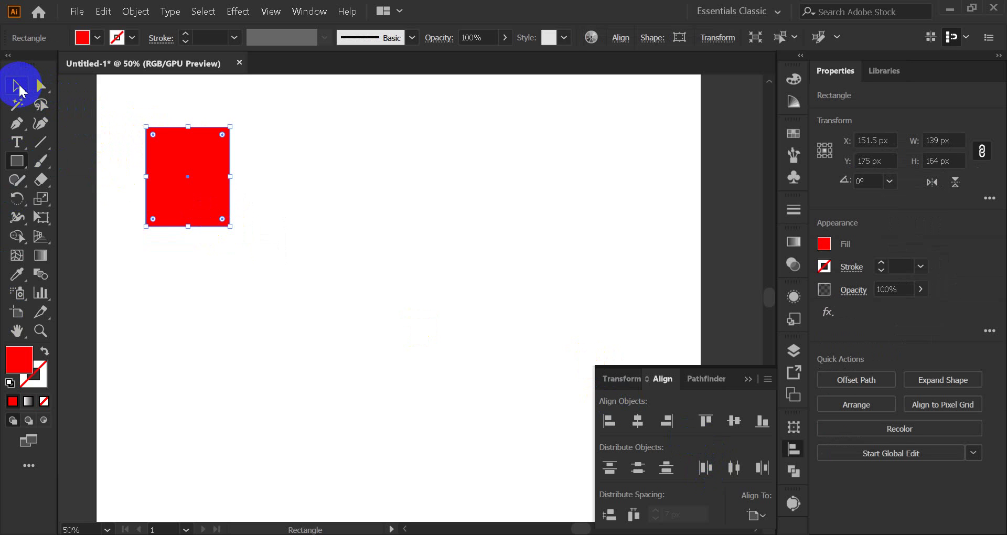
pyautogui.click(276, 158)
pyautogui.click(184, 171)
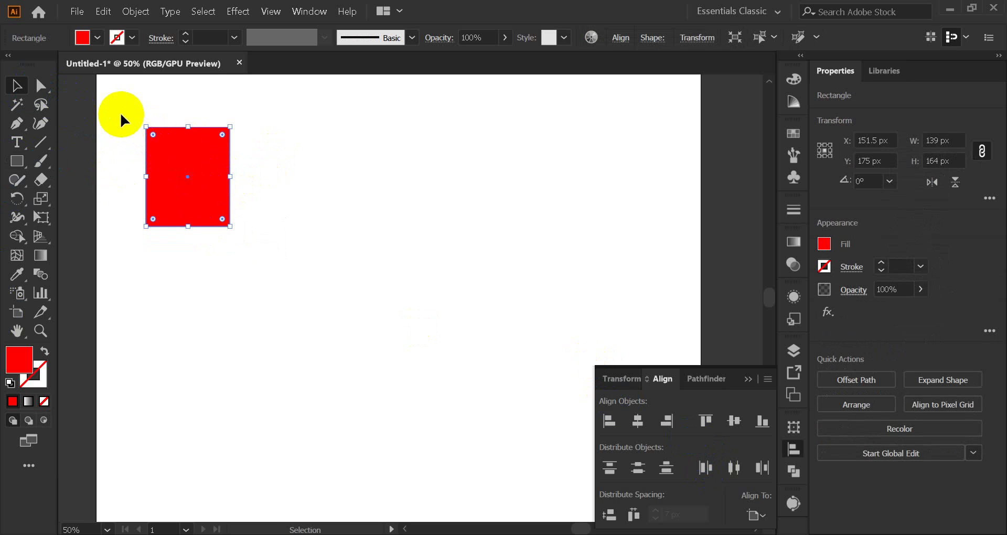
pyautogui.moveTo(119, 109); pyautogui.dragTo(264, 260)
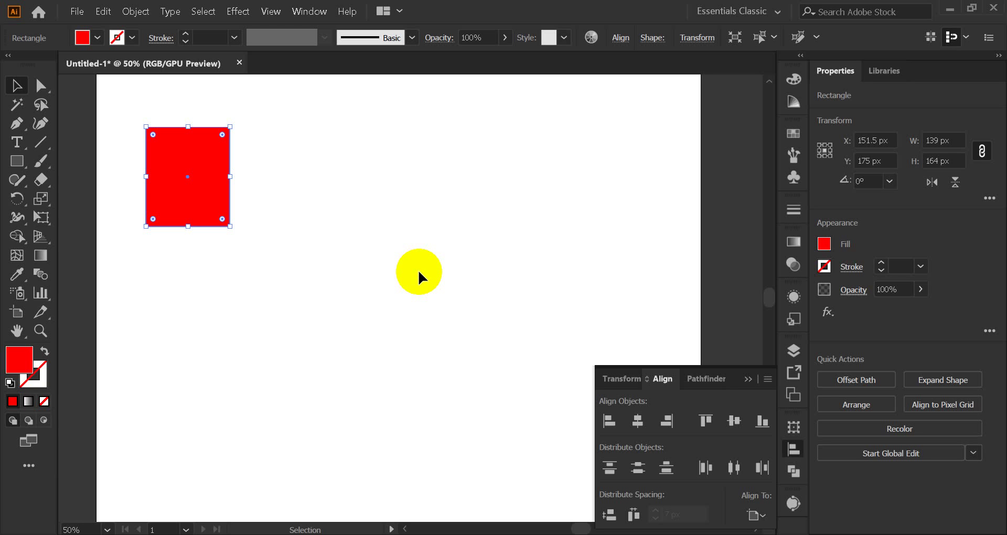
# Move the red rectangle by hand to about X 122.5 px, Y 144 px, near the artboard's upper-left corner
pyautogui.moveTo(167, 187); pyautogui.dragTo(407, 346)
pyautogui.click(419, 340)
pyautogui.scroll(-1, 399, 341)
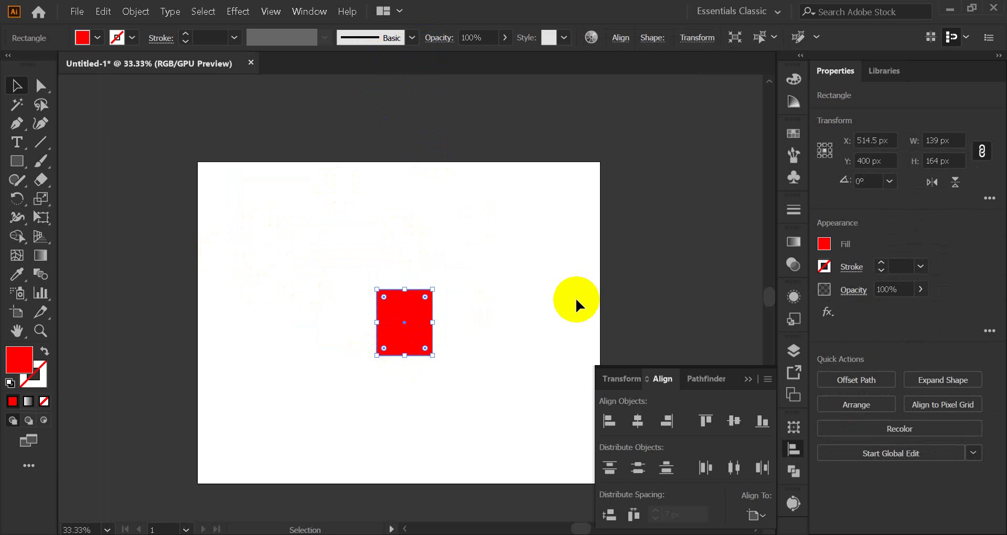
pyautogui.click(462, 473)
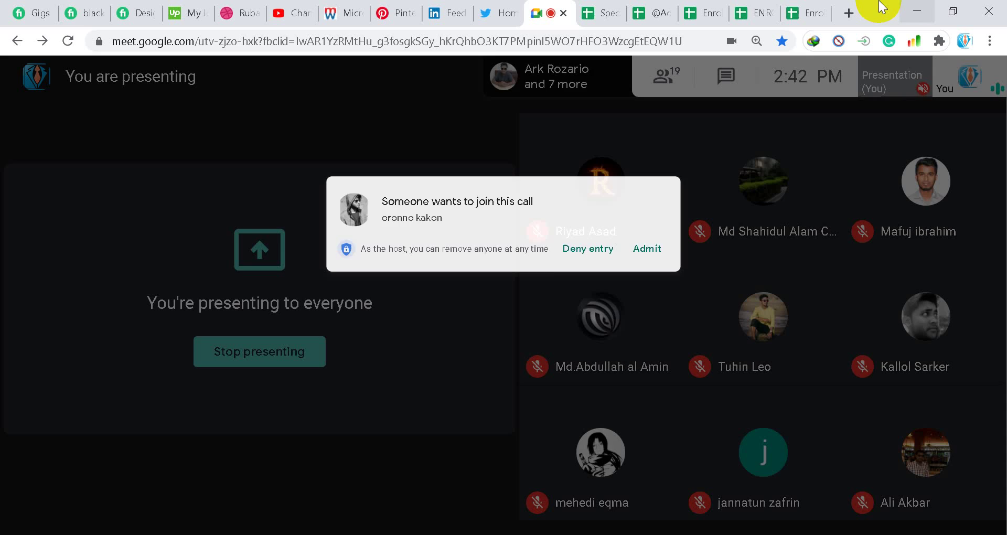
pyautogui.hotkey('alt', 'Tab')
pyautogui.moveTo(414, 331); pyautogui.dragTo(250, 223)
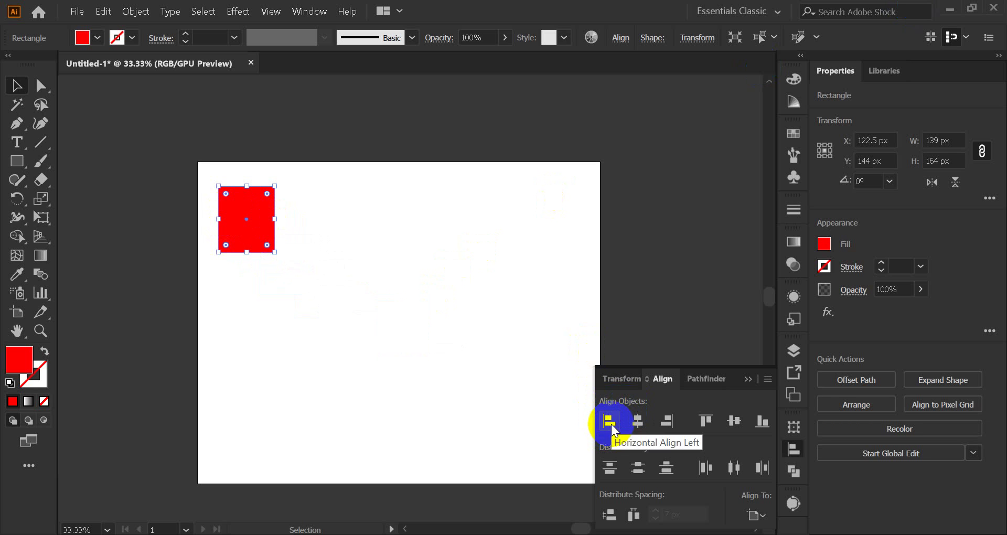
# Align the red rectangle horizontally to the artboard's left edge
pyautogui.click(669, 418)
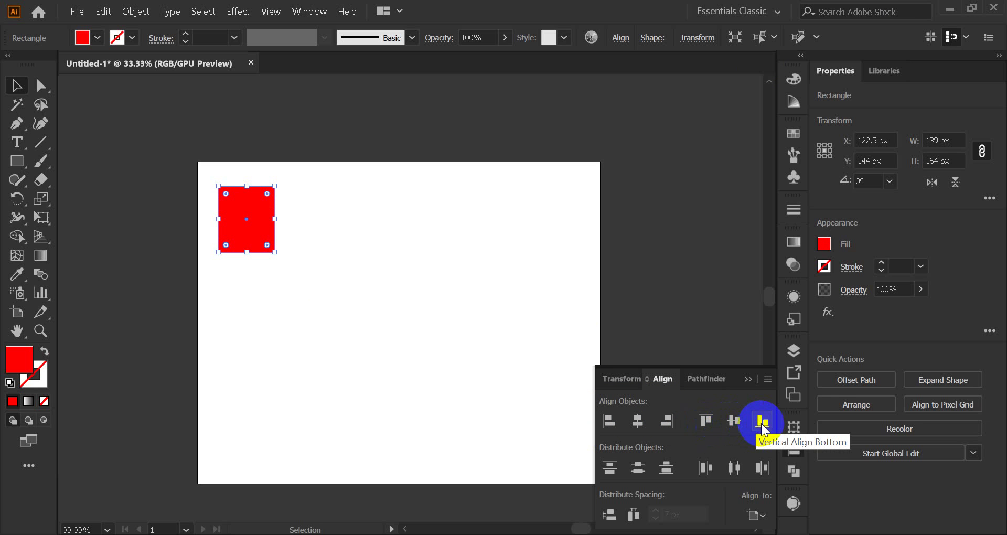
pyautogui.click(609, 422)
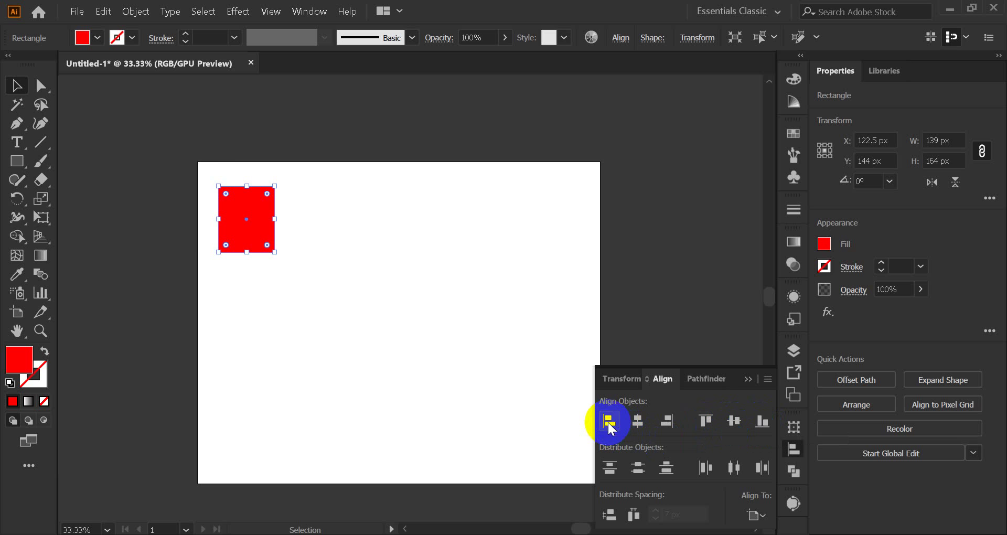
pyautogui.click(272, 276)
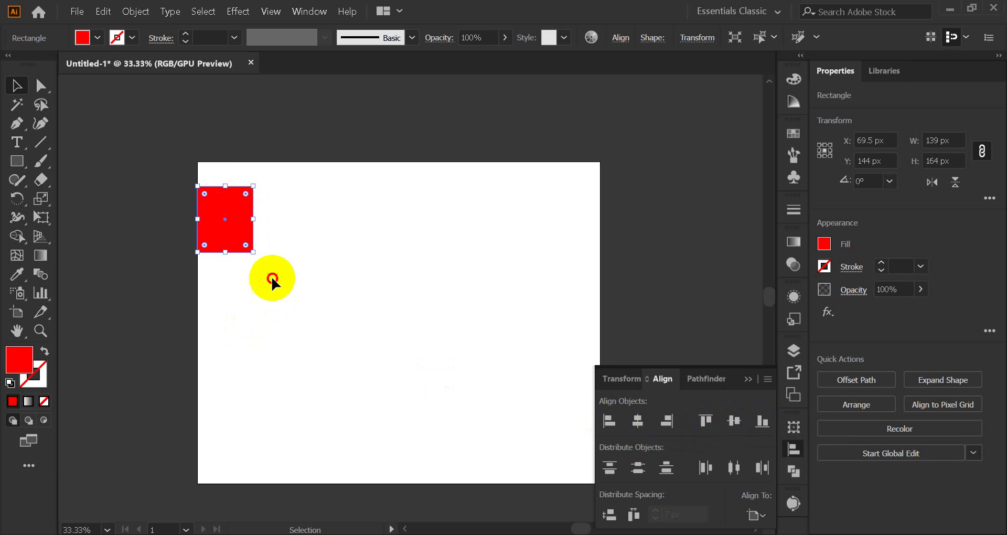
pyautogui.click(215, 228)
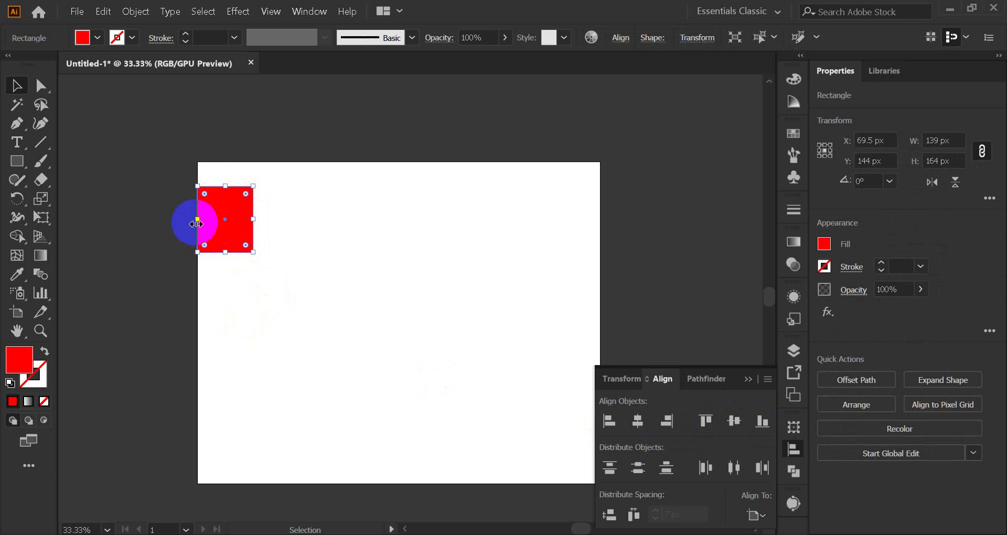
pyautogui.click(609, 421)
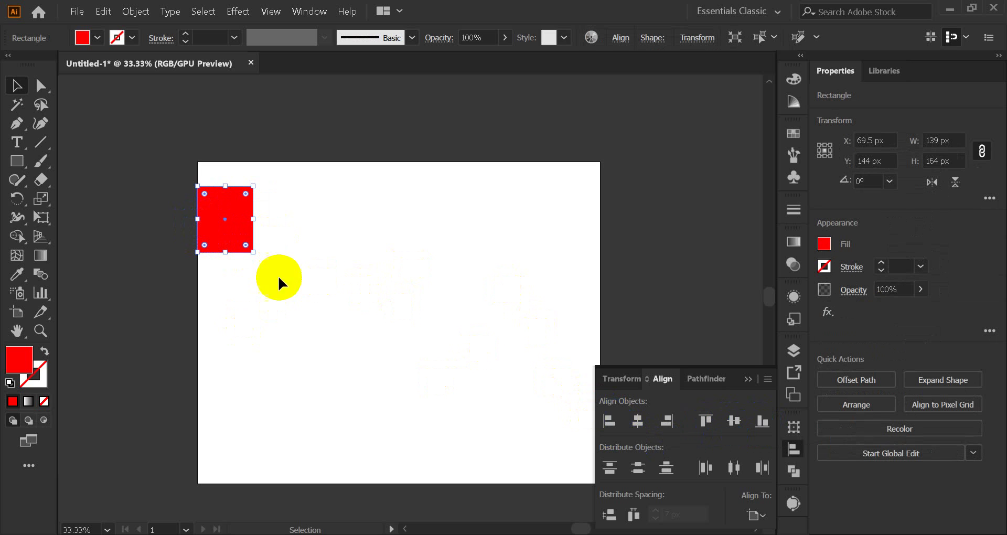
pyautogui.click(205, 202)
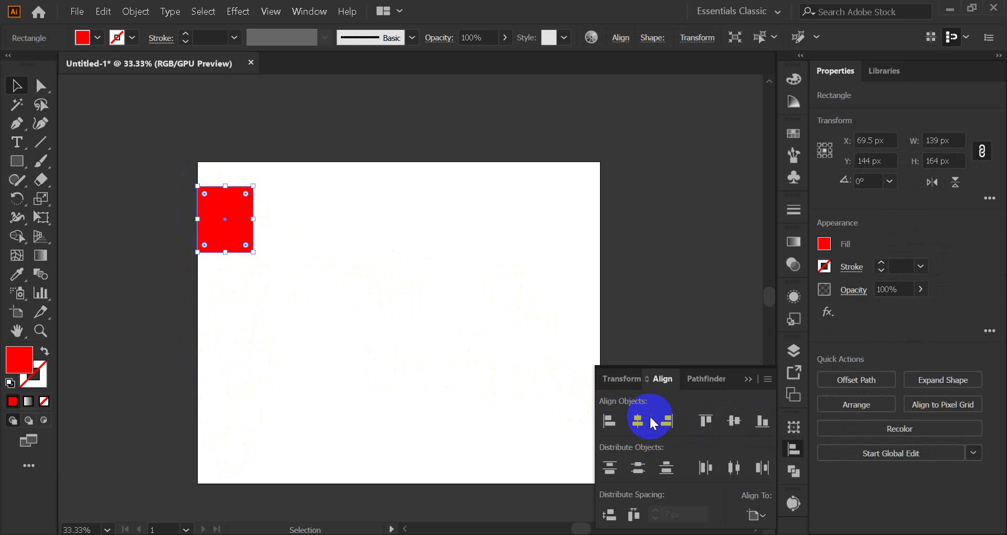
# Alternate the rectangle's horizontal alignment between the artboard's right and left edges, ending at the left edge
pyautogui.click(664, 420)
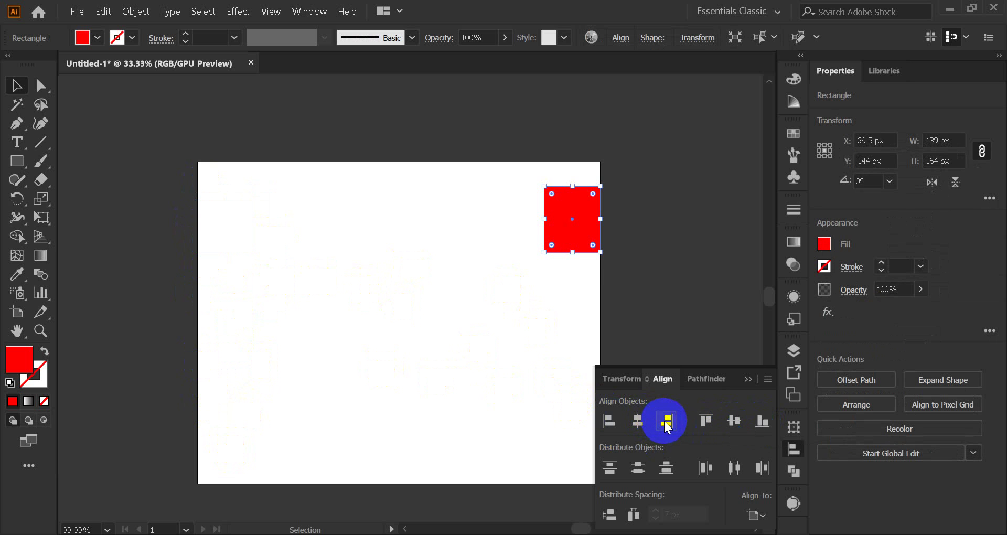
pyautogui.click(593, 324)
pyautogui.click(580, 247)
pyautogui.click(610, 421)
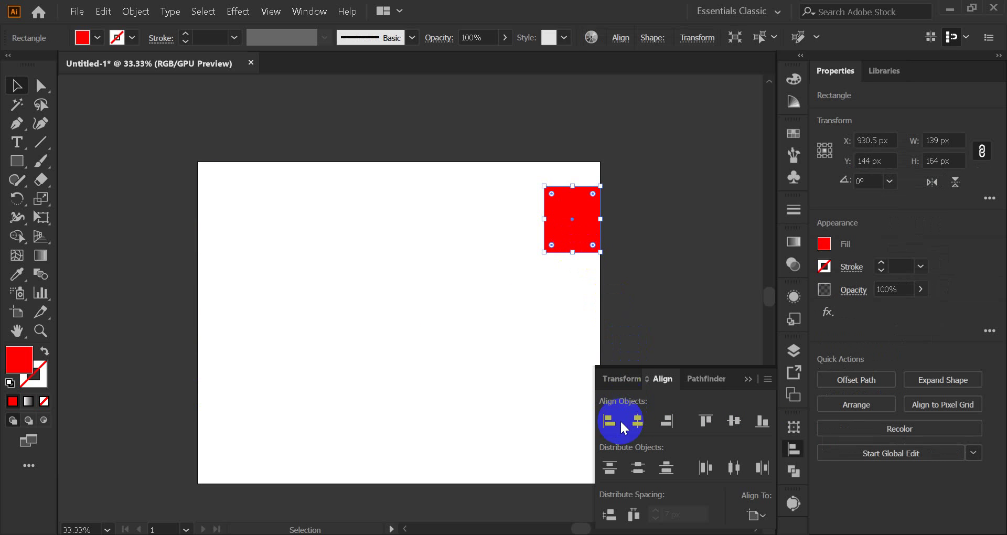
pyautogui.click(667, 421)
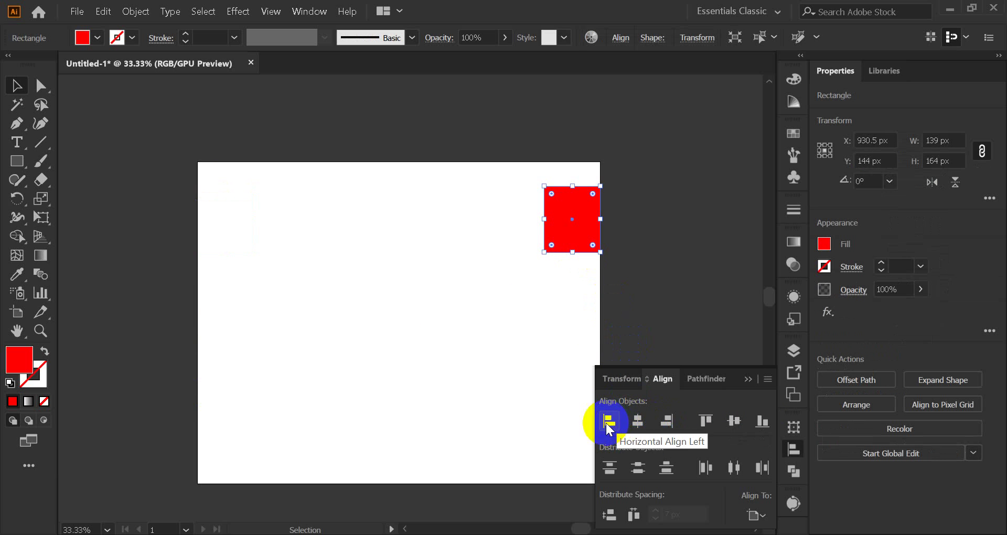
pyautogui.click(608, 421)
pyautogui.click(666, 421)
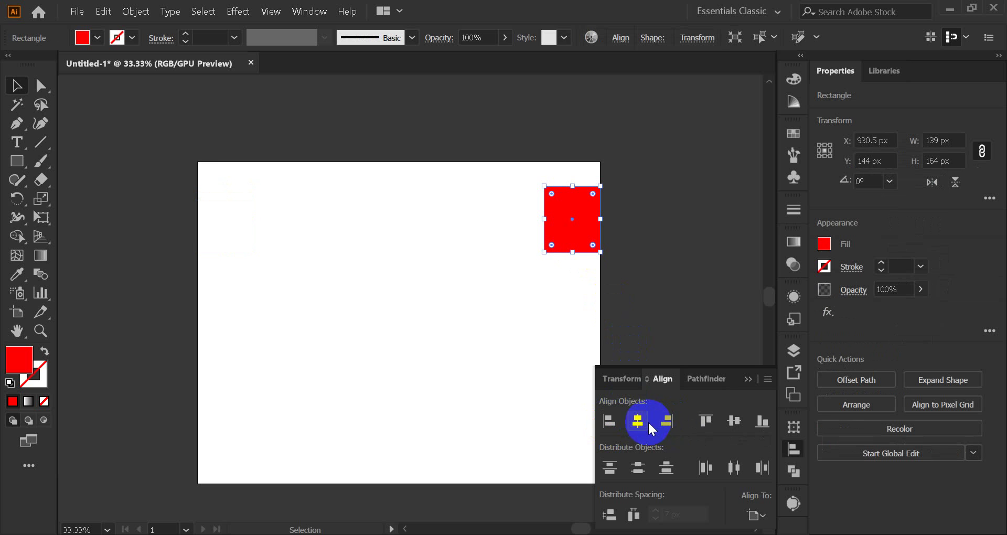
pyautogui.click(610, 421)
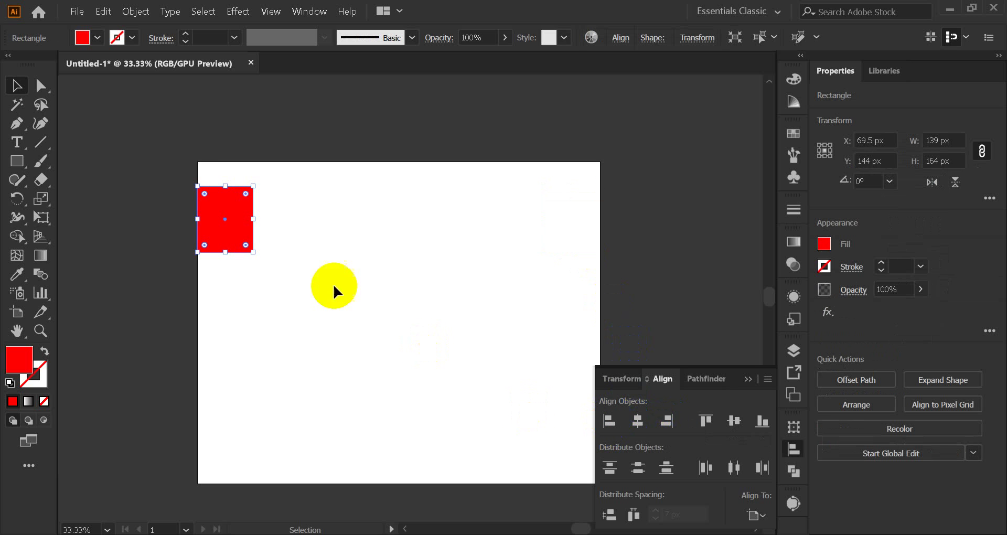
# Align the rectangle vertically to the artboard's top edge and reselect it
pyautogui.click(704, 418)
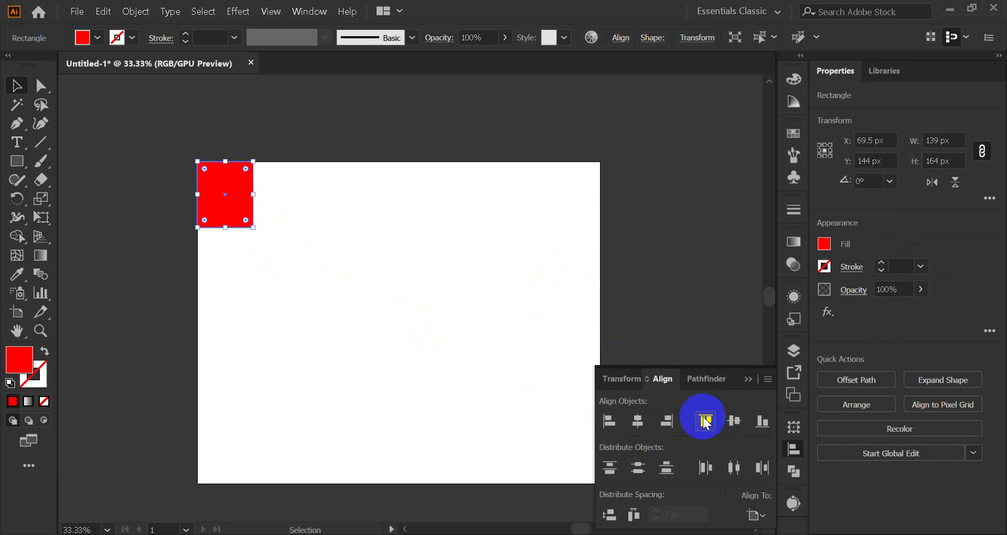
pyautogui.click(266, 236)
pyautogui.click(230, 211)
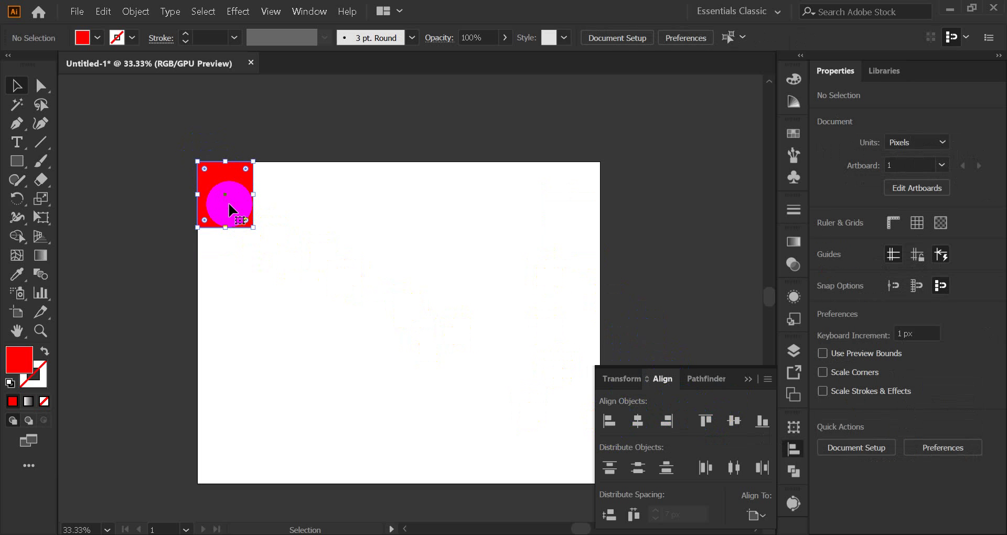
# Align the rectangle to the artboard's bottom edge and right edge, placing it in the lower-right corner
pyautogui.click(762, 422)
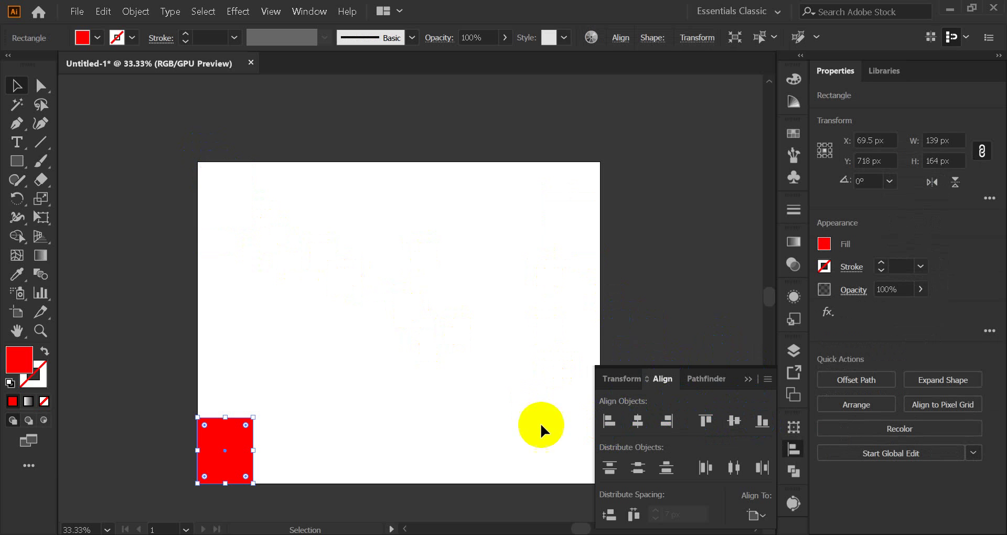
pyautogui.moveTo(334, 407); pyautogui.dragTo(238, 453)
pyautogui.click(620, 426)
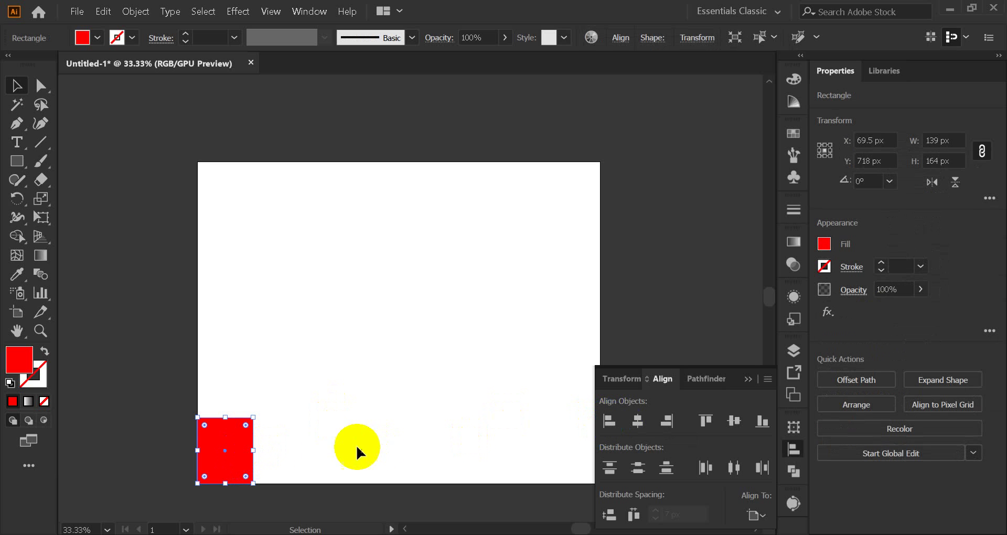
pyautogui.click(648, 404)
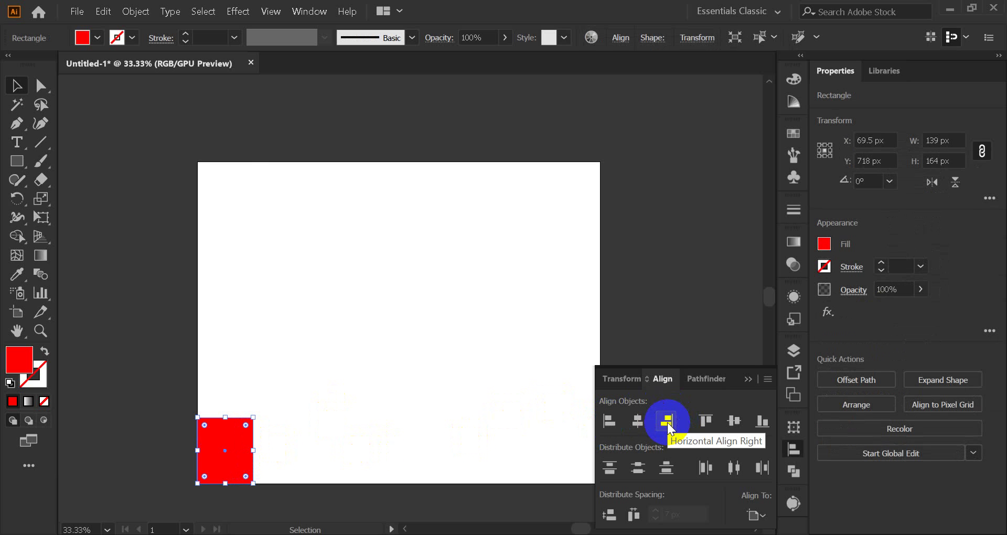
pyautogui.click(667, 421)
pyautogui.click(636, 436)
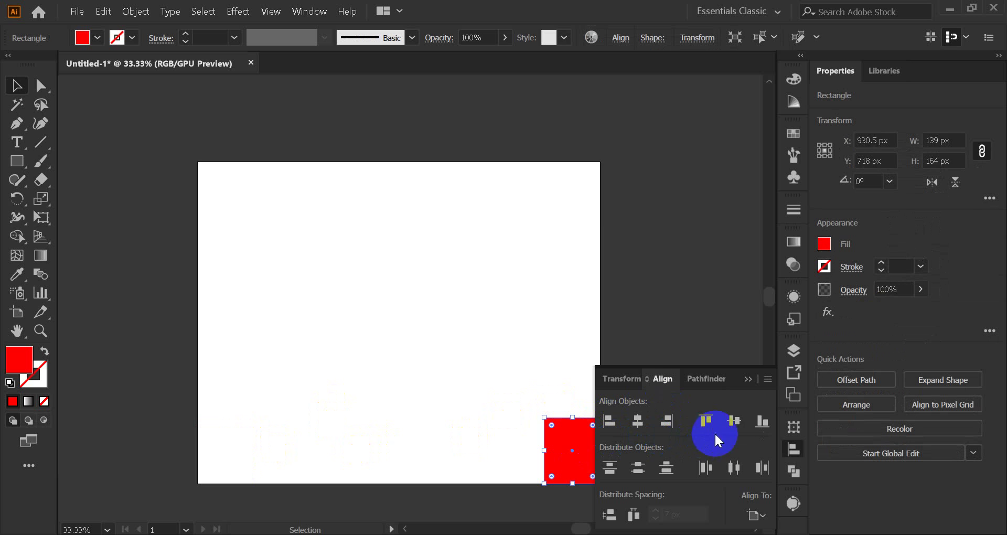
# Alternate the rectangle's vertical alignment between the artboard's top and bottom edges, ending at the top edge
pyautogui.click(709, 418)
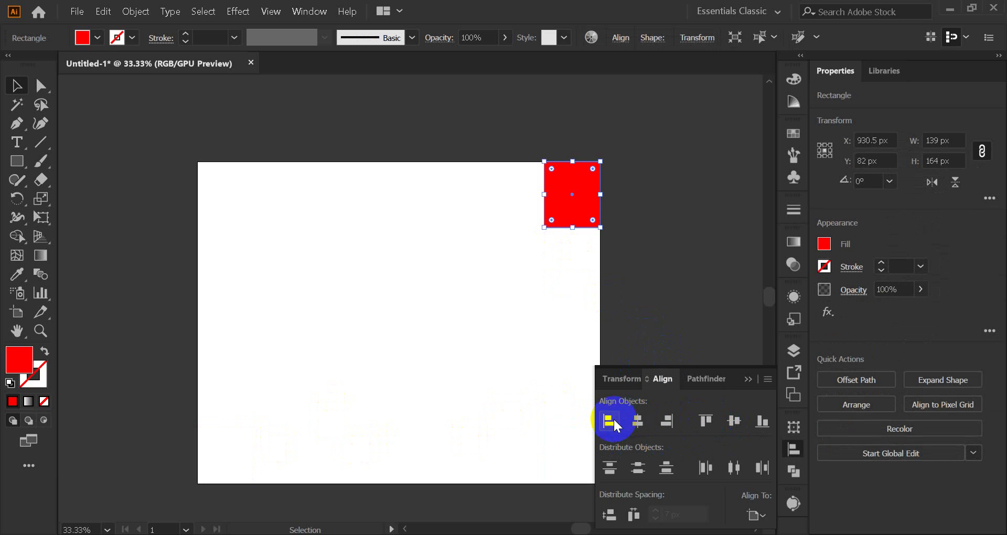
pyautogui.click(763, 423)
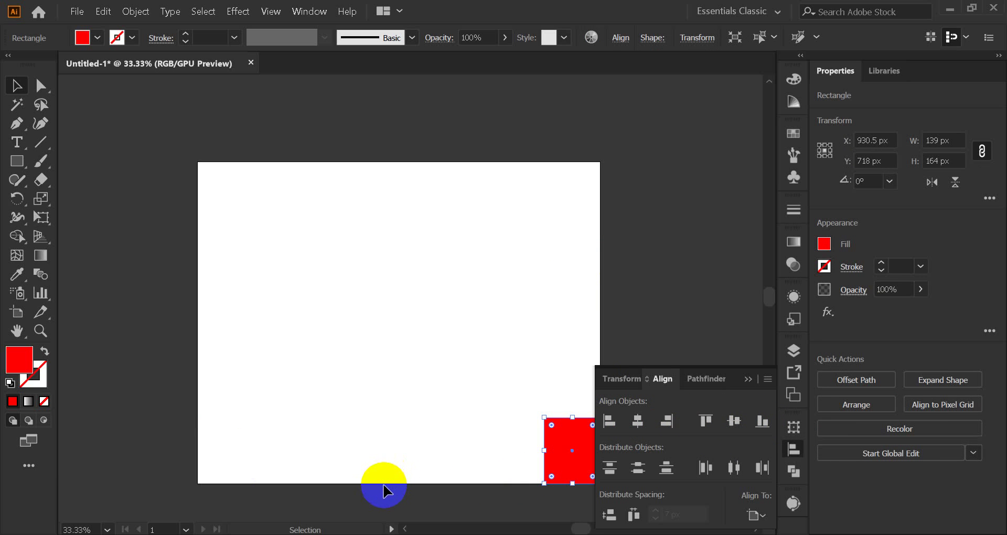
pyautogui.click(706, 422)
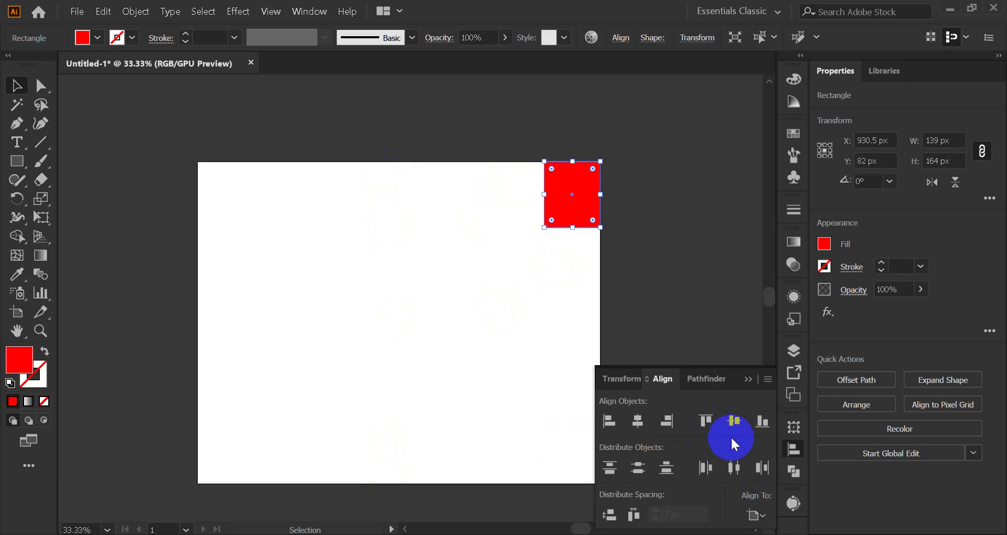
# Align the rectangle to the artboard's left edge, center it horizontally on the artboard, and reselect it
pyautogui.click(608, 421)
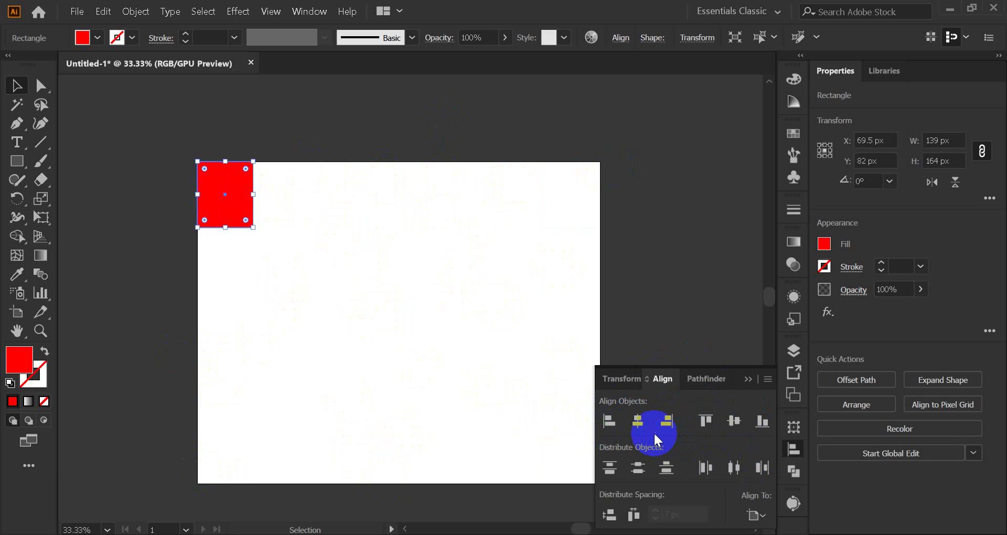
pyautogui.click(607, 421)
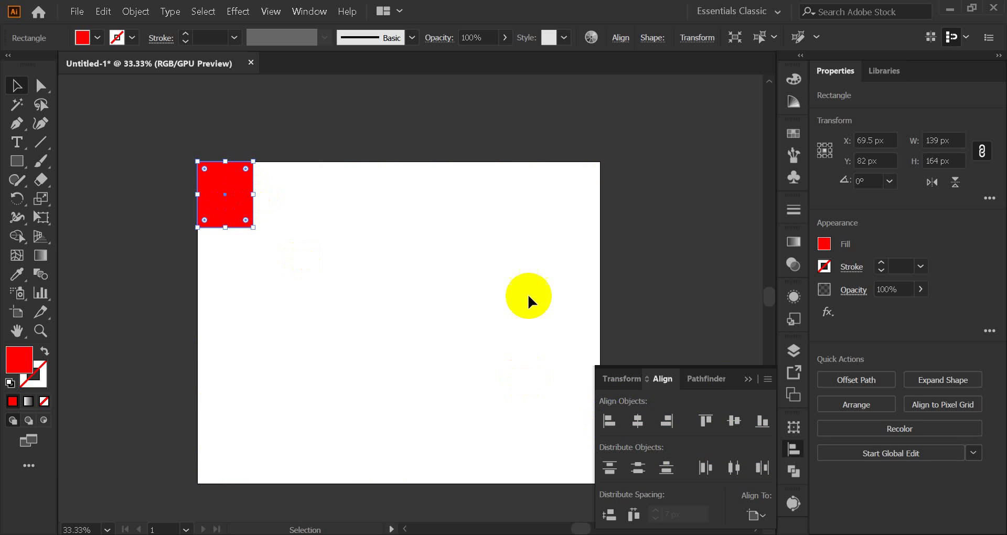
pyautogui.click(638, 421)
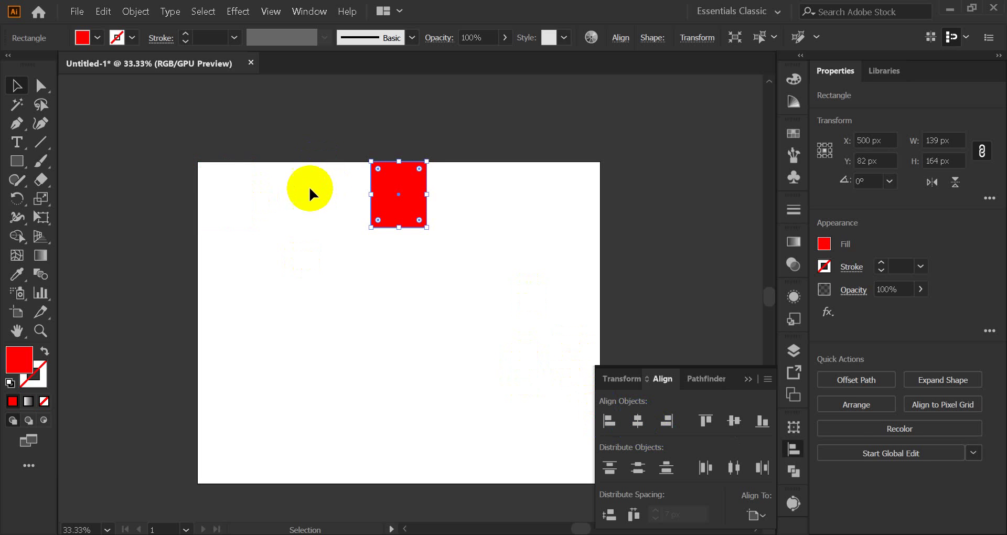
pyautogui.click(291, 184)
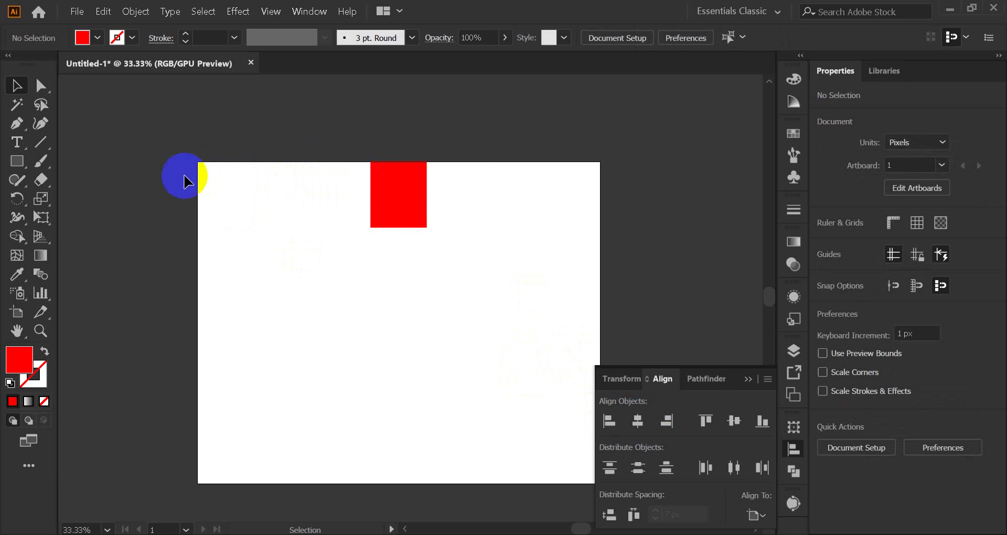
pyautogui.click(393, 209)
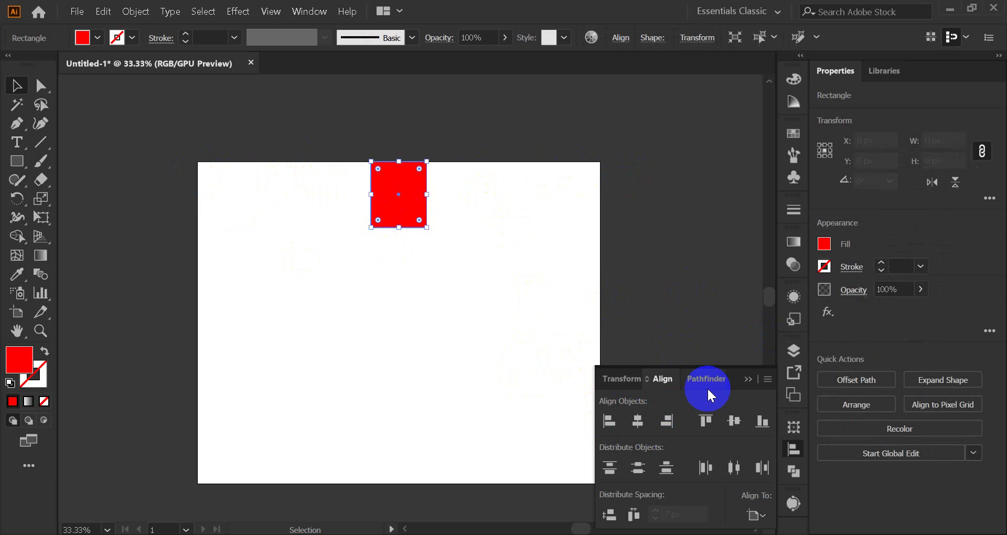
# Center the red rectangle vertically on the artboard and reselect it
pyautogui.click(734, 422)
pyautogui.click(583, 347)
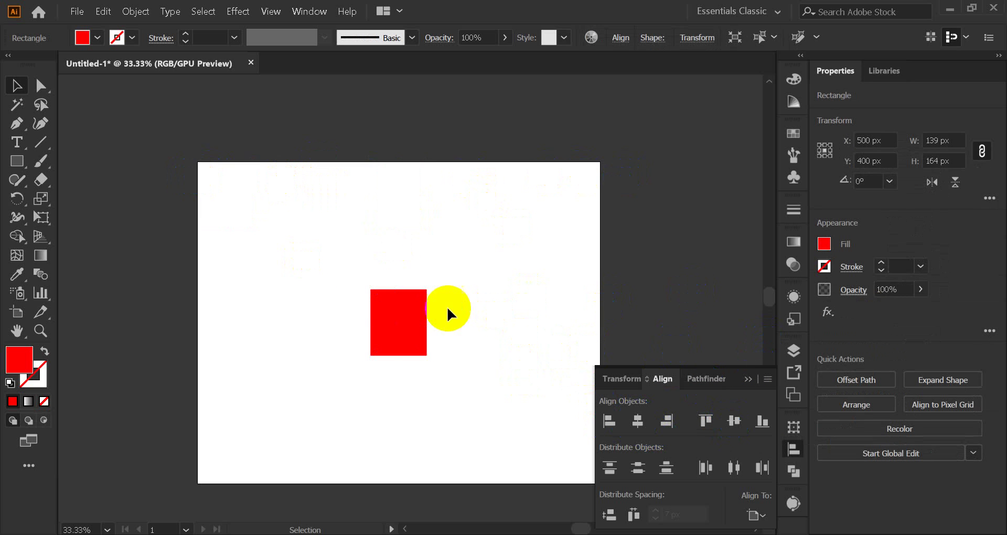
pyautogui.moveTo(273, 238); pyautogui.dragTo(517, 445)
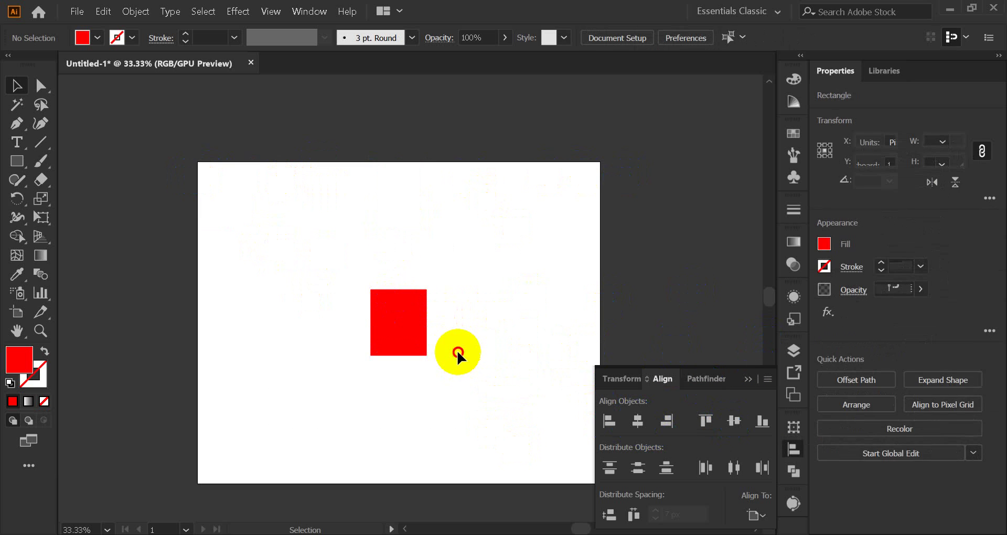
pyautogui.click(273, 239)
pyautogui.moveTo(272, 237); pyautogui.dragTo(389, 355)
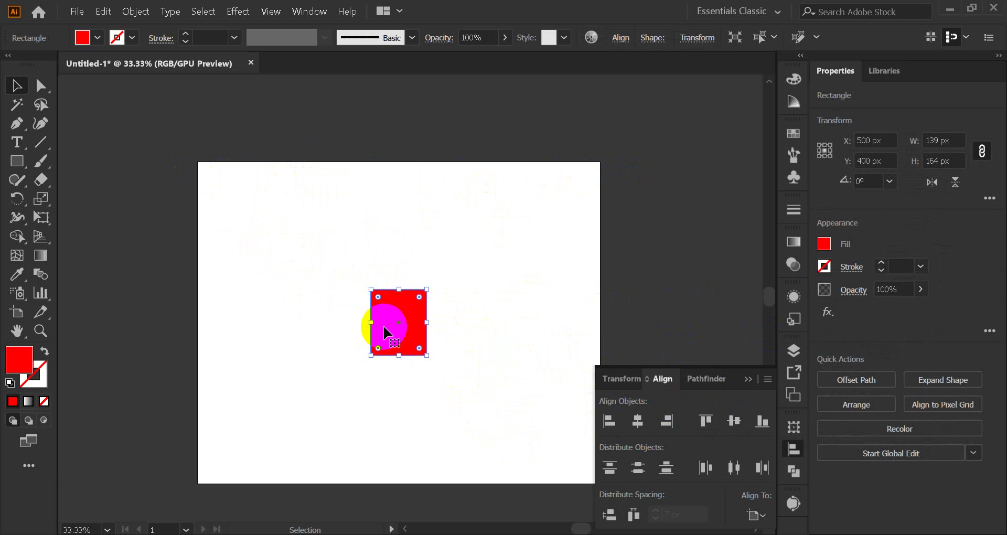
pyautogui.scroll(2, 438, 335)
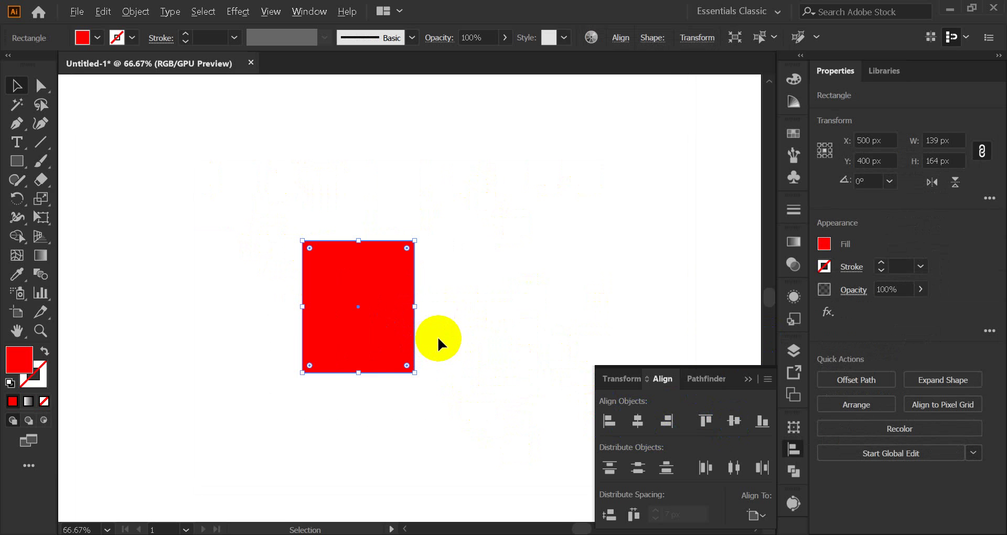
pyautogui.scroll(-1, 437, 335)
pyautogui.scroll(-1, 439, 335)
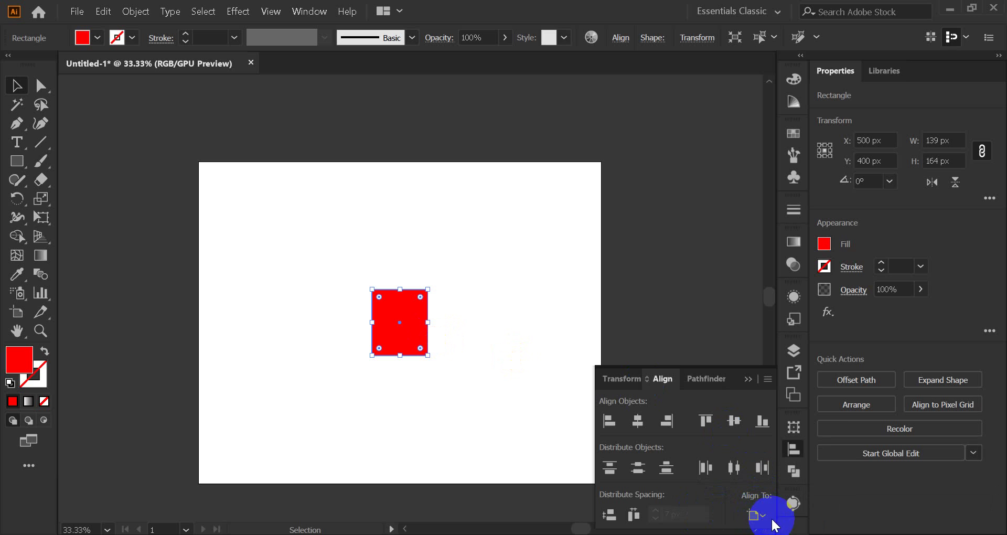
# Switch the rectangle's alignment reference from the artboard to Align to Selection
pyautogui.click(621, 38)
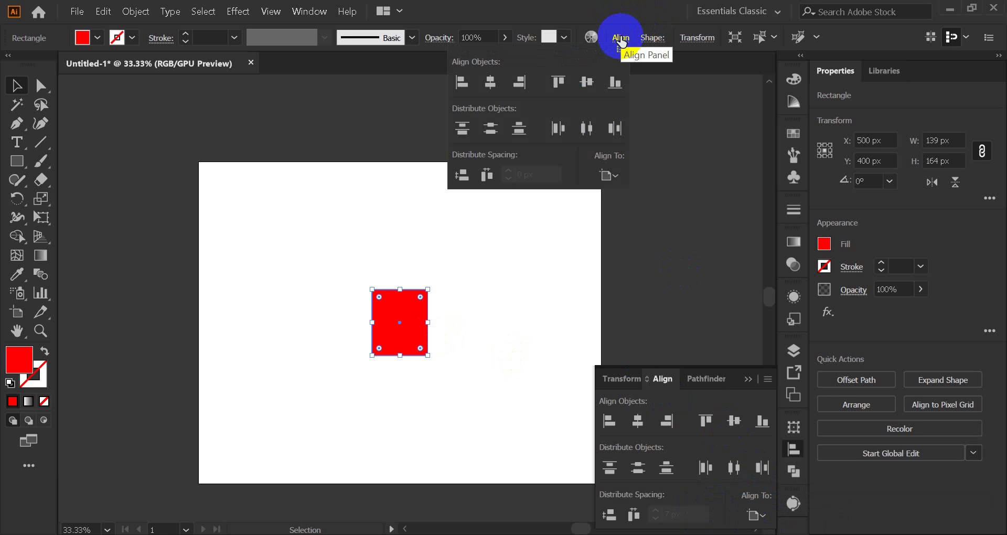
pyautogui.click(615, 180)
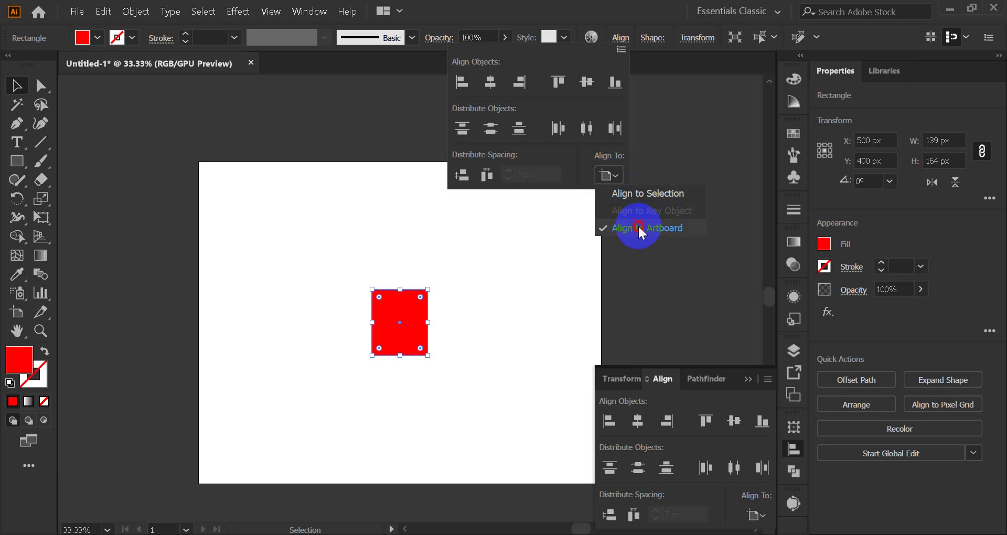
pyautogui.click(638, 224)
pyautogui.click(610, 175)
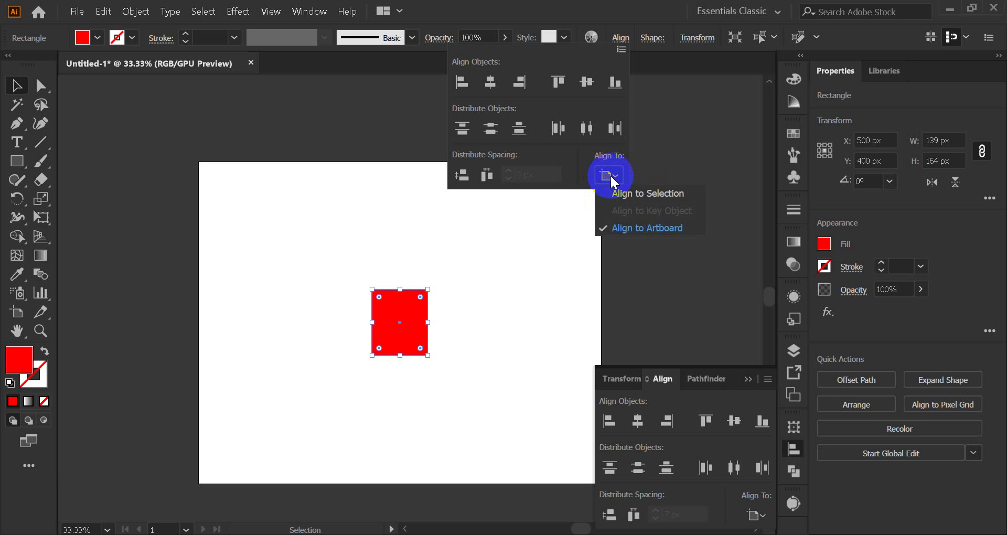
pyautogui.click(628, 226)
pyautogui.click(612, 179)
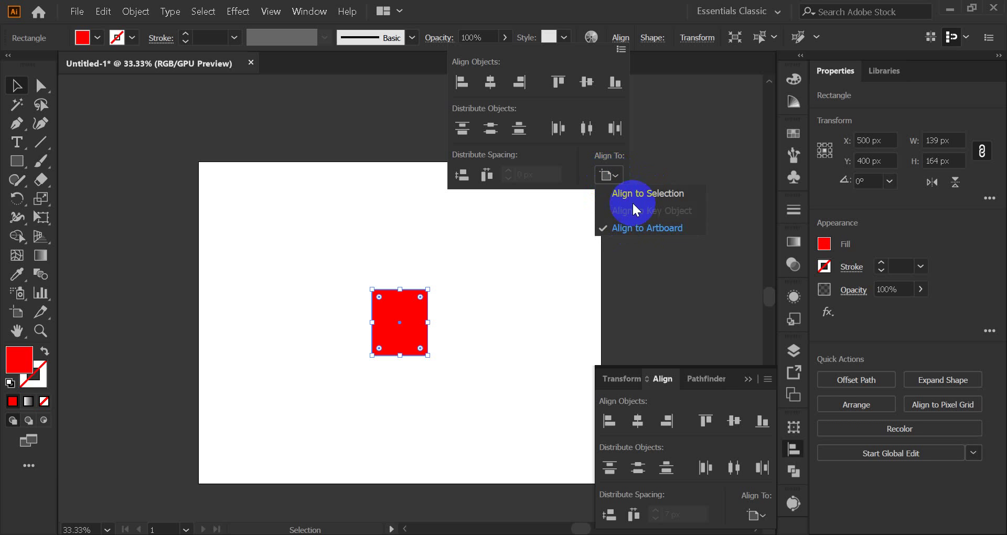
pyautogui.click(635, 194)
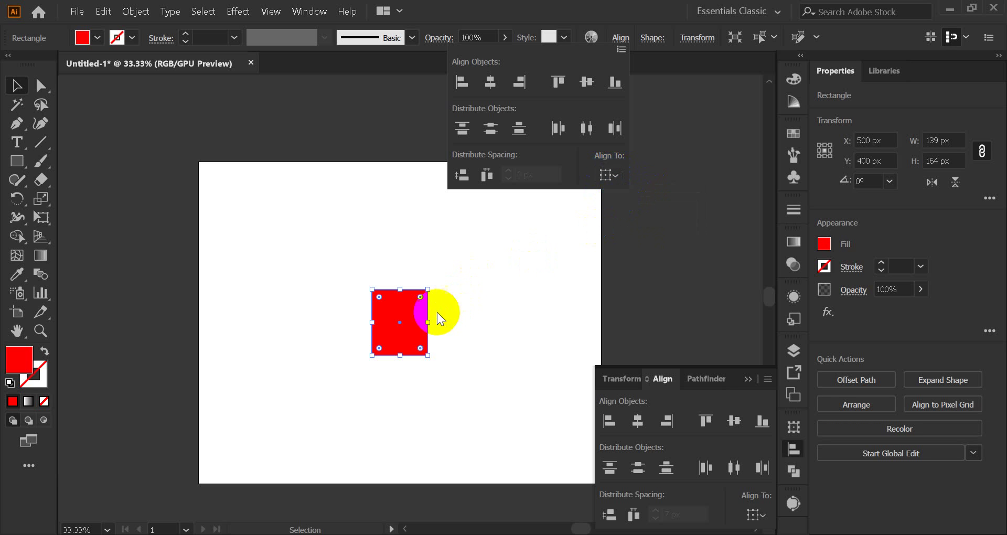
# Move the rectangle to the artboard's upper-left area, about X 143.5 px and Y 158 px, and try aligning it horizontally relative to the selection
pyautogui.click(288, 234)
pyautogui.moveTo(407, 314); pyautogui.dragTo(264, 217)
pyautogui.click(672, 426)
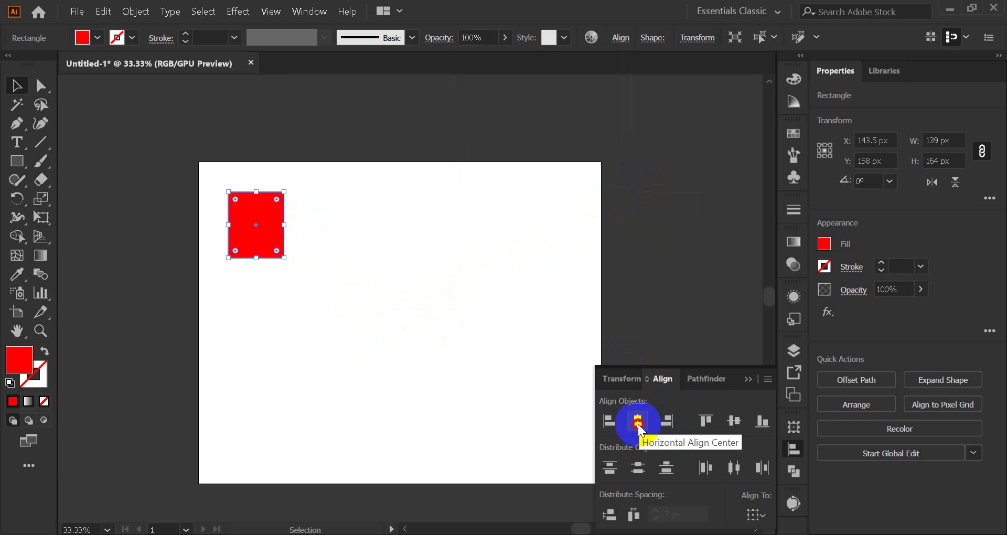
pyautogui.click(303, 269)
pyautogui.click(256, 225)
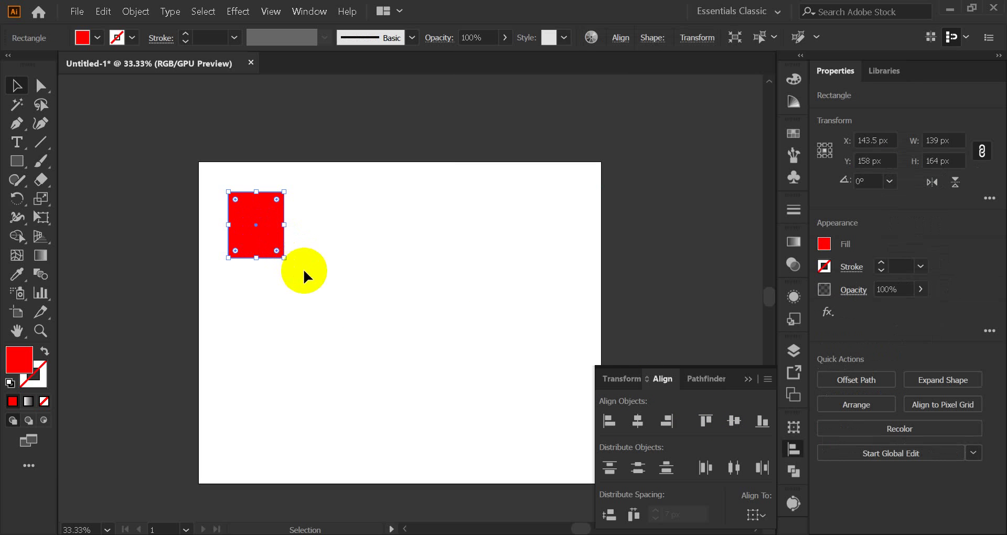
pyautogui.click(274, 254)
pyautogui.click(325, 215)
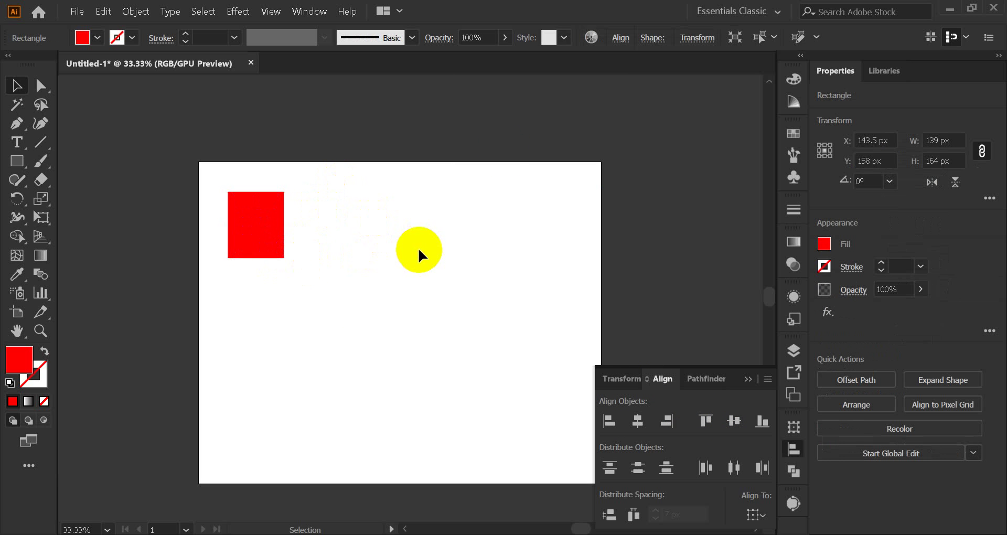
# Select the rectangle and set its alignment reference back to Align to Artboard
pyautogui.click(252, 218)
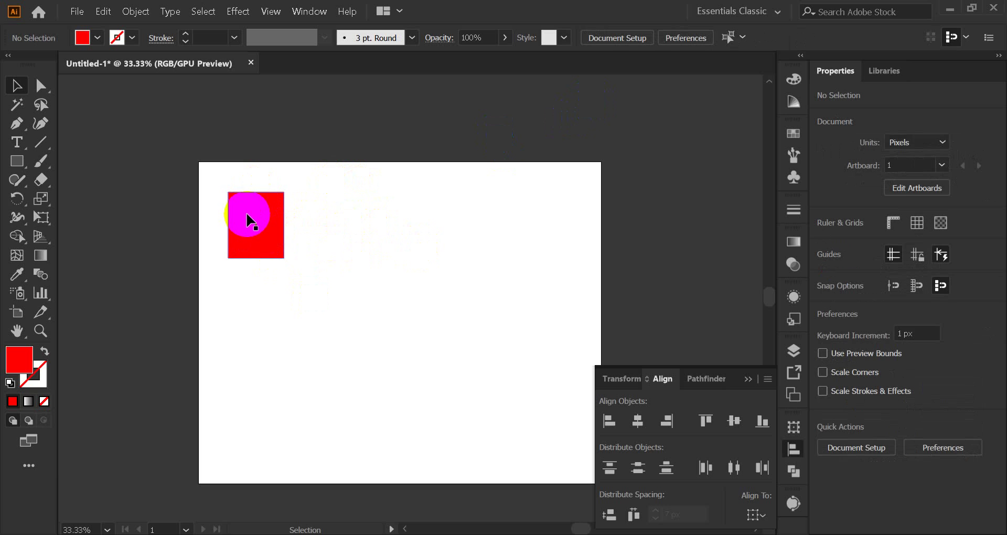
pyautogui.click(619, 39)
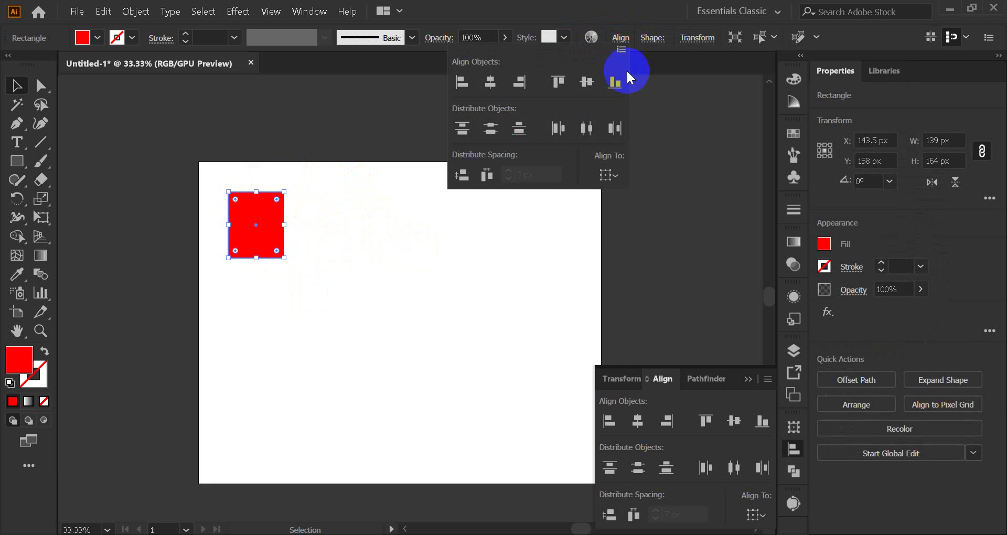
pyautogui.click(608, 174)
pyautogui.click(645, 229)
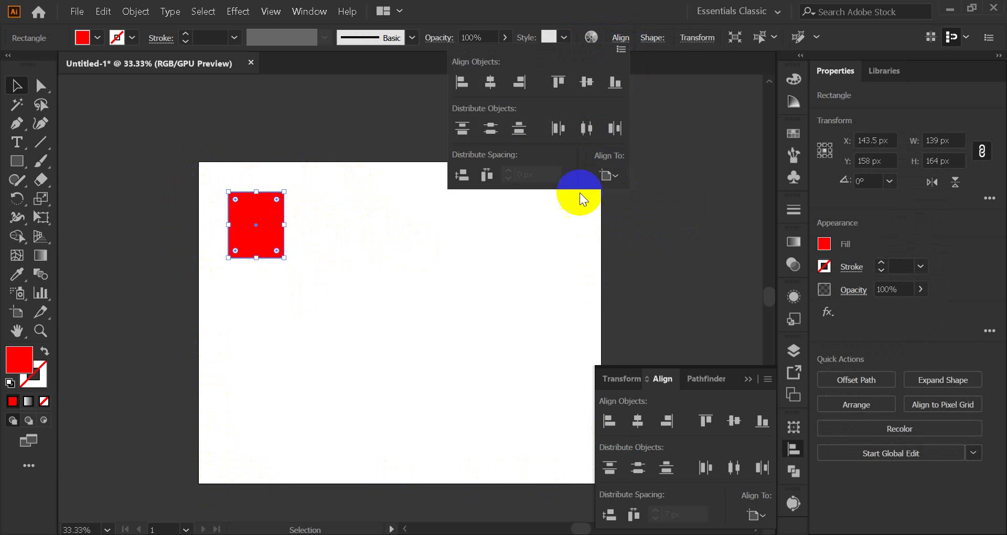
pyautogui.click(607, 175)
pyautogui.click(608, 175)
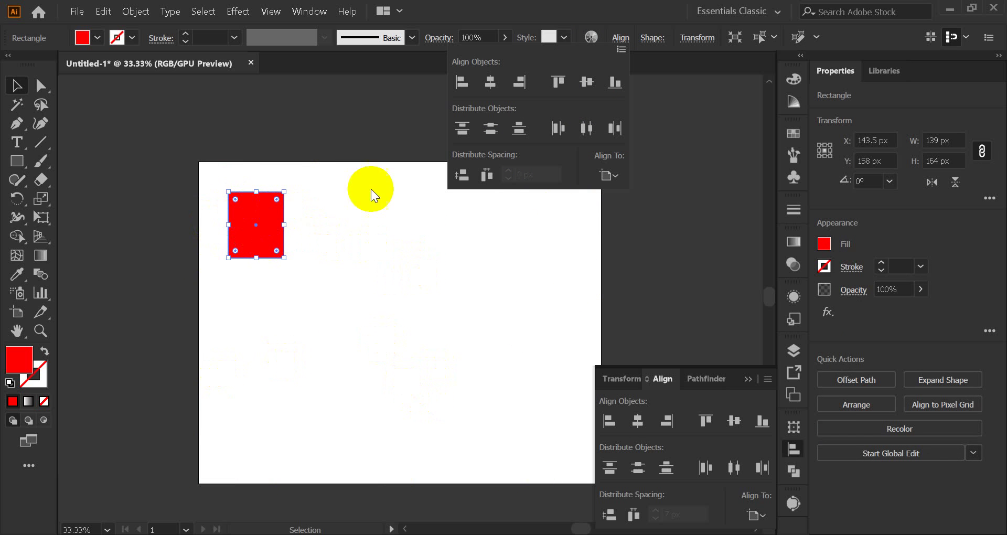
pyautogui.click(608, 175)
pyautogui.click(628, 226)
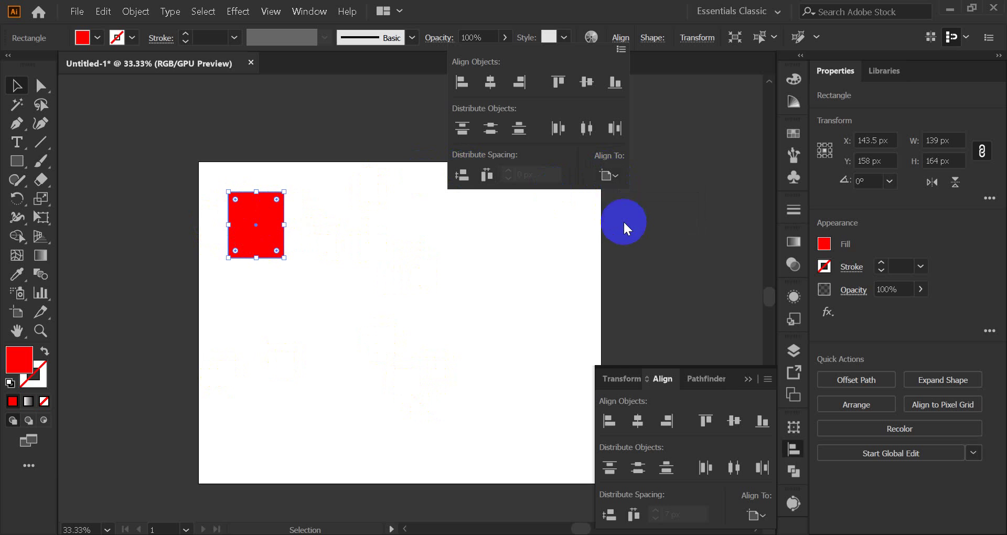
# Reselect the rectangle and center it horizontally on the artboard
pyautogui.moveTo(250, 202); pyautogui.dragTo(342, 234)
pyautogui.click(337, 236)
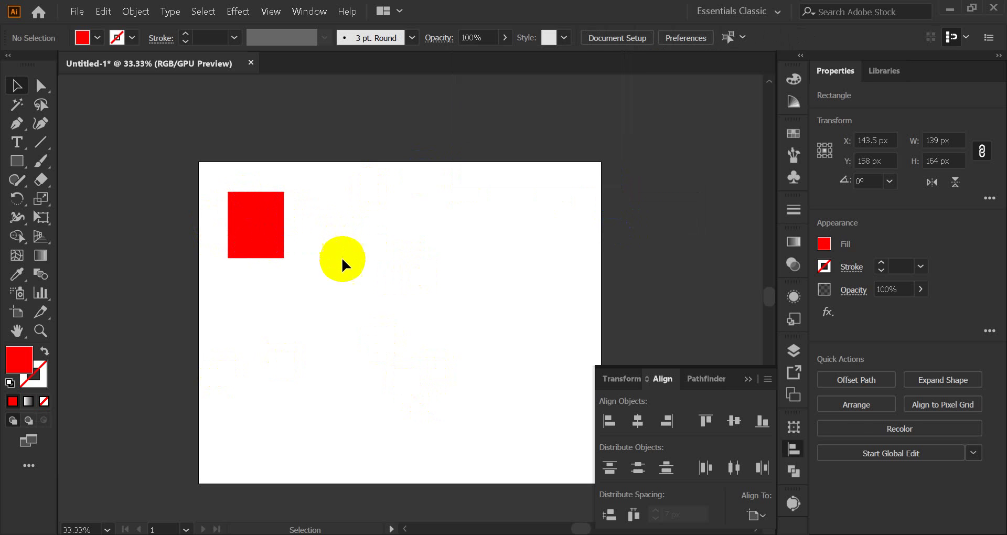
pyautogui.click(244, 215)
pyautogui.click(638, 420)
pyautogui.click(639, 421)
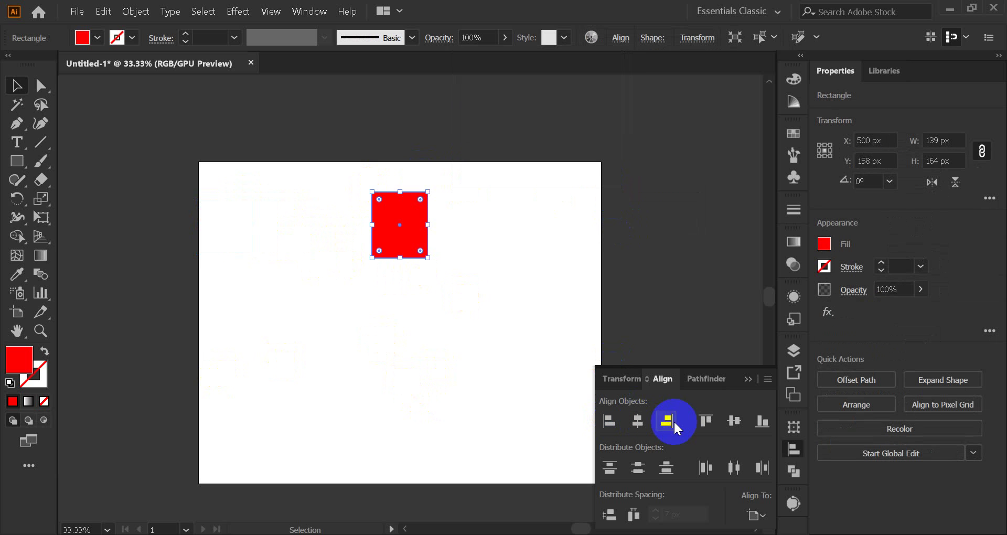
# Align the rectangle to the artboard's right edge and cycle its vertical alignment through center and top, ending at the bottom edge
pyautogui.click(669, 421)
pyautogui.click(734, 421)
pyautogui.click(707, 421)
pyautogui.click(762, 422)
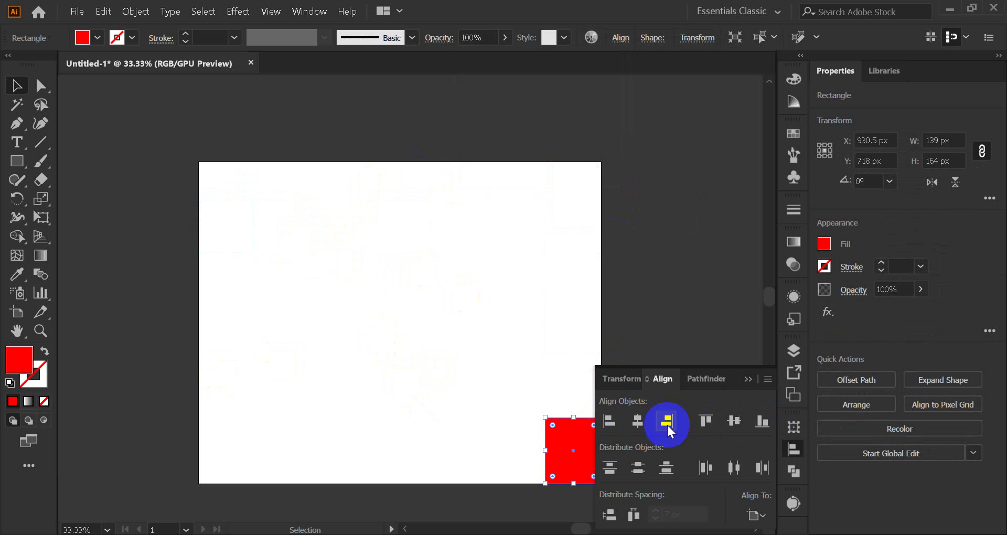
# Move the rectangle near the artboard's center, at about X 486.5 px and Y 391 px, and deselect it
pyautogui.click(448, 365)
pyautogui.moveTo(564, 447); pyautogui.dragTo(384, 316)
pyautogui.click(445, 323)
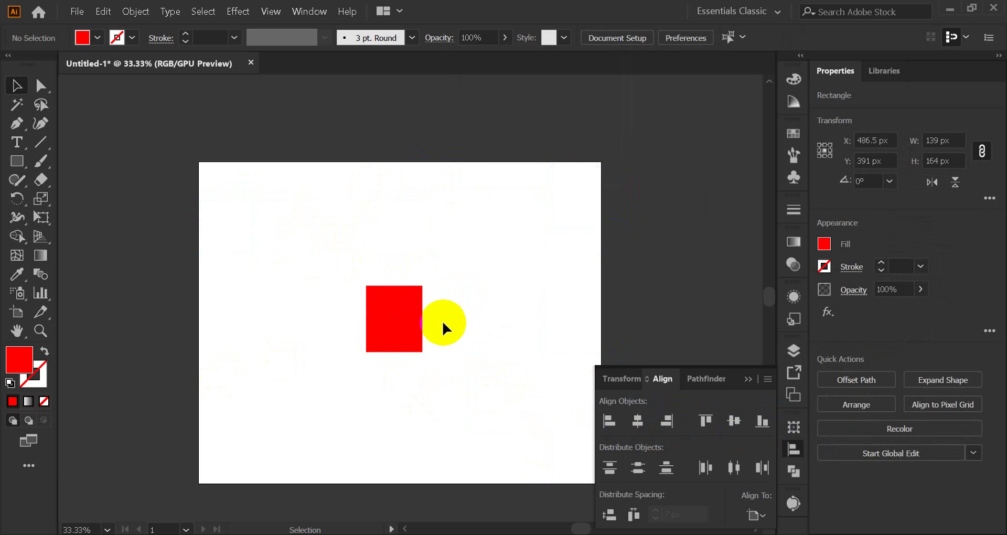
# Enlarge the red rectangle to about 404 × 249 px and move it into the artboard's upper-left area
pyautogui.click(370, 326)
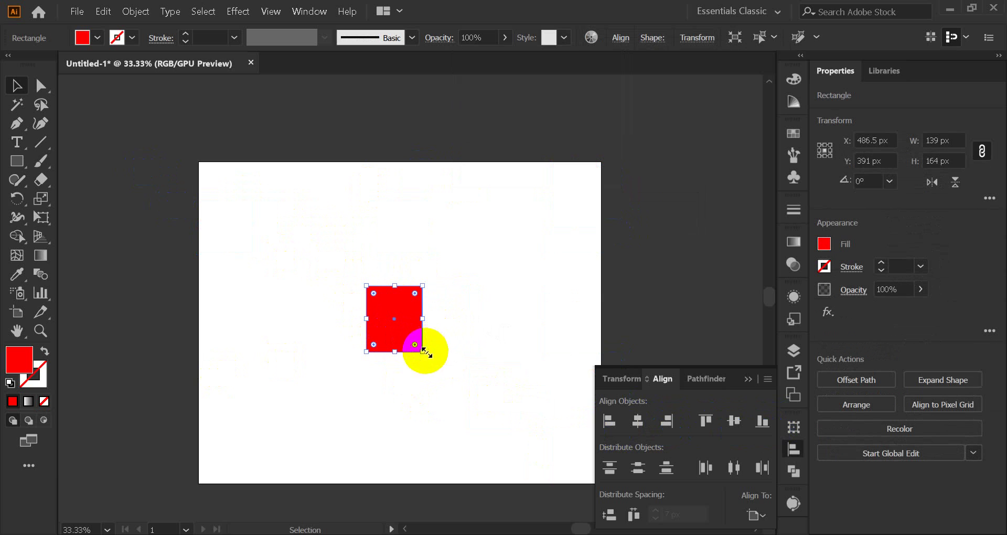
pyautogui.moveTo(422, 319); pyautogui.dragTo(529, 331)
pyautogui.moveTo(449, 352); pyautogui.dragTo(311, 282)
# Fill the rectangle with bright green and shift it slightly closer to the artboard's upper-left corner
pyautogui.click(793, 135)
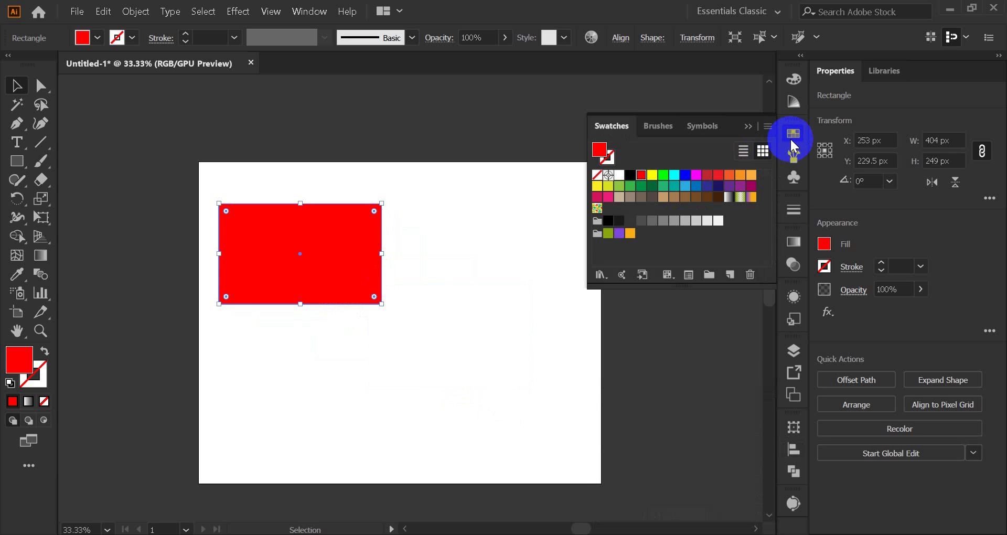
pyautogui.click(674, 174)
pyautogui.click(748, 127)
pyautogui.click(514, 237)
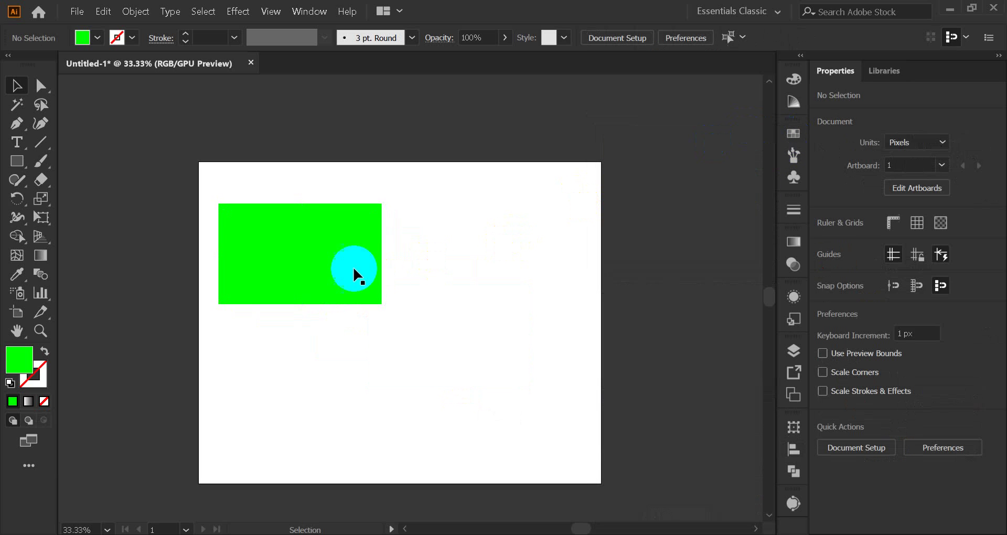
pyautogui.moveTo(332, 272); pyautogui.dragTo(326, 254)
# Draw a circle about 216 px in diameter beside the green rectangle with the Ellipse tool, then return to the Selection tool
pyautogui.click(18, 162)
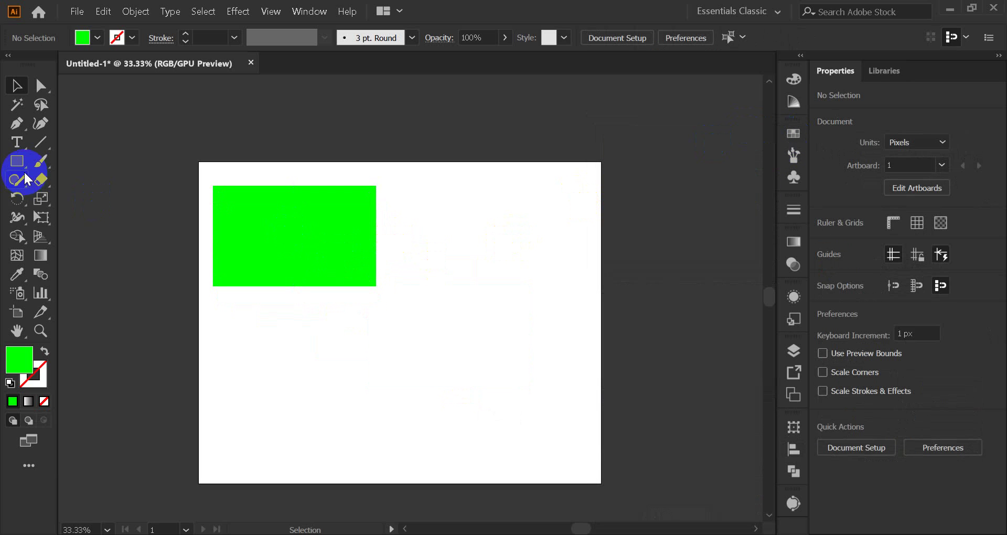
pyautogui.moveTo(19, 167); pyautogui.dragTo(112, 199)
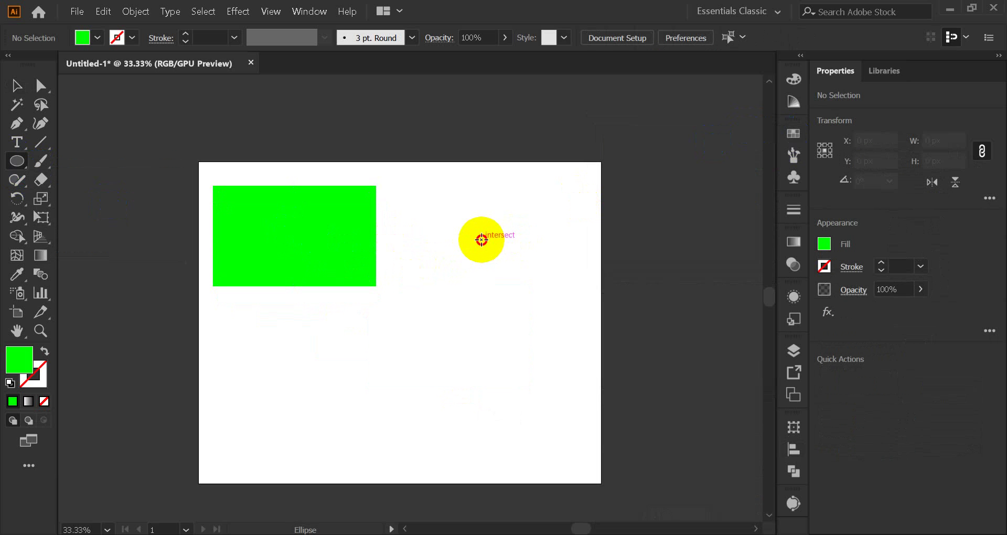
pyautogui.moveTo(481, 240); pyautogui.dragTo(472, 283)
pyautogui.click(16, 85)
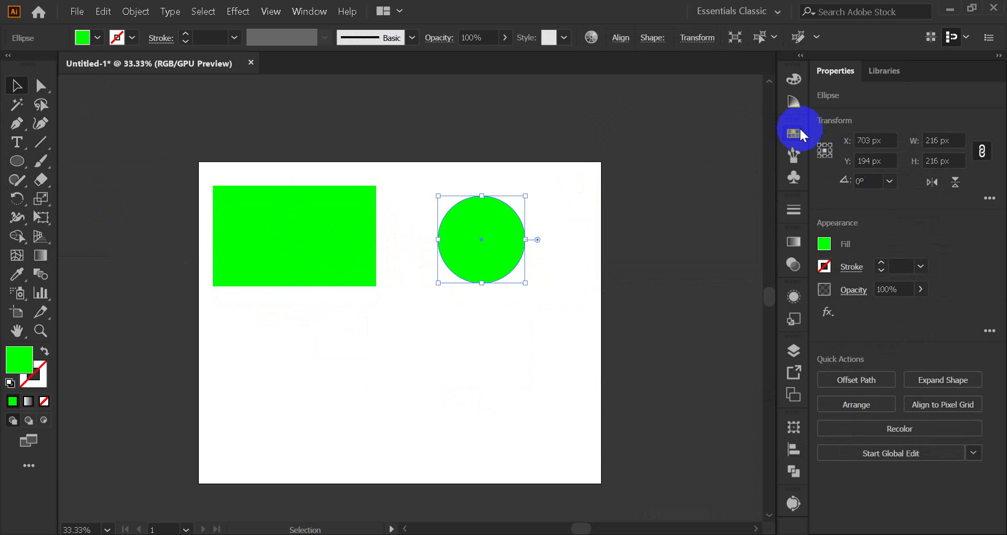
# Fill the circle with the red swatch
pyautogui.click(794, 133)
pyautogui.click(641, 175)
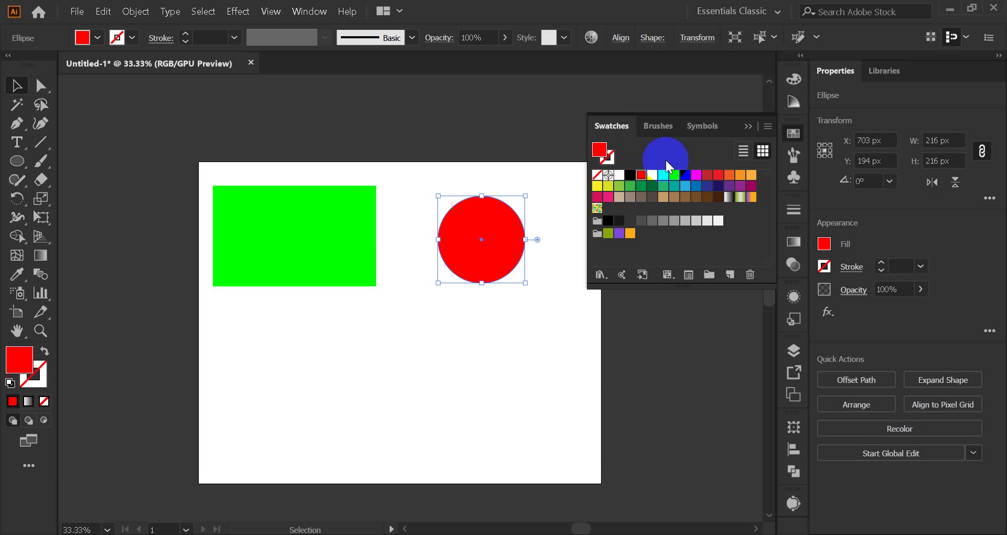
pyautogui.click(746, 127)
# Move the red circle directly below the green rectangle, centered beneath it, and deselect it
pyautogui.moveTo(509, 235); pyautogui.dragTo(323, 336)
pyautogui.click(426, 294)
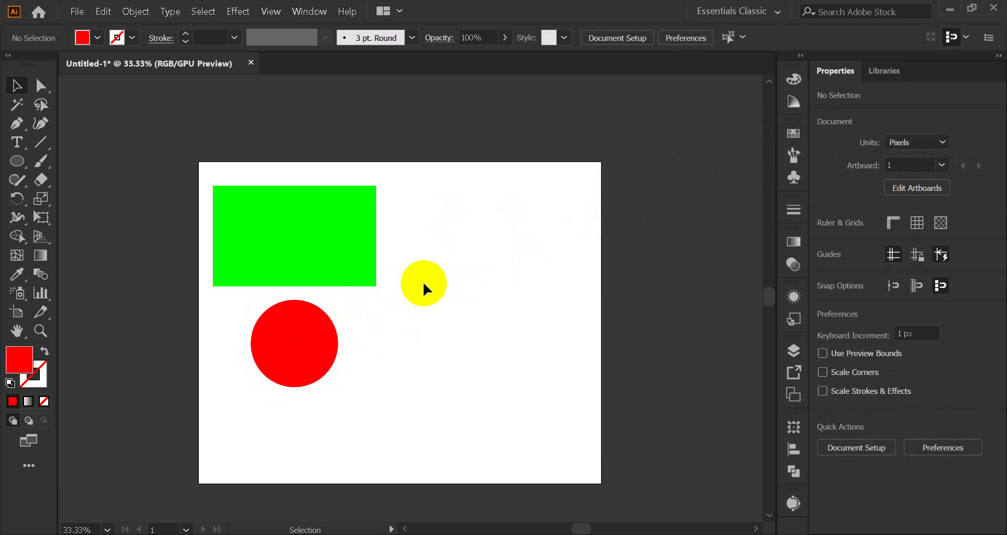
pyautogui.moveTo(423, 281); pyautogui.dragTo(251, 407)
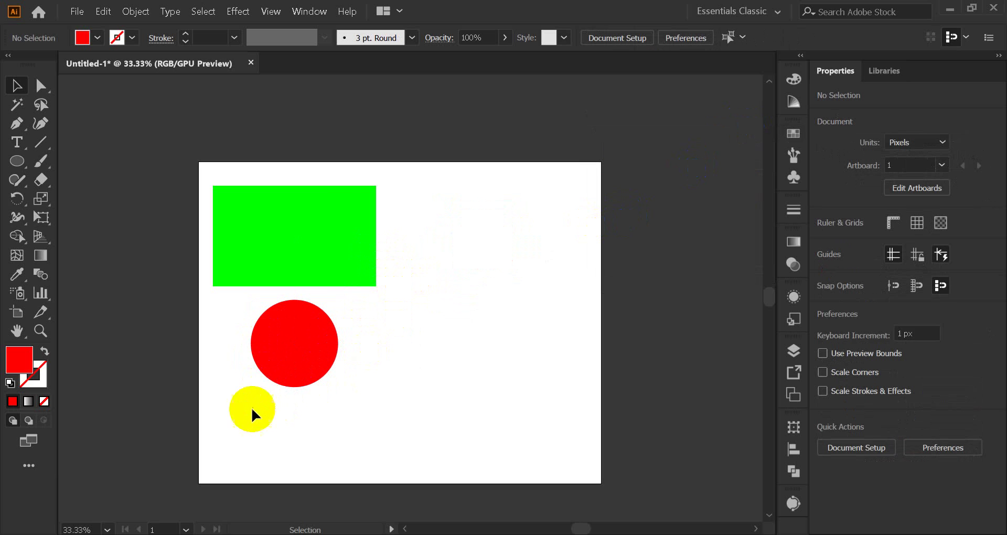
pyautogui.moveTo(259, 332); pyautogui.dragTo(402, 207)
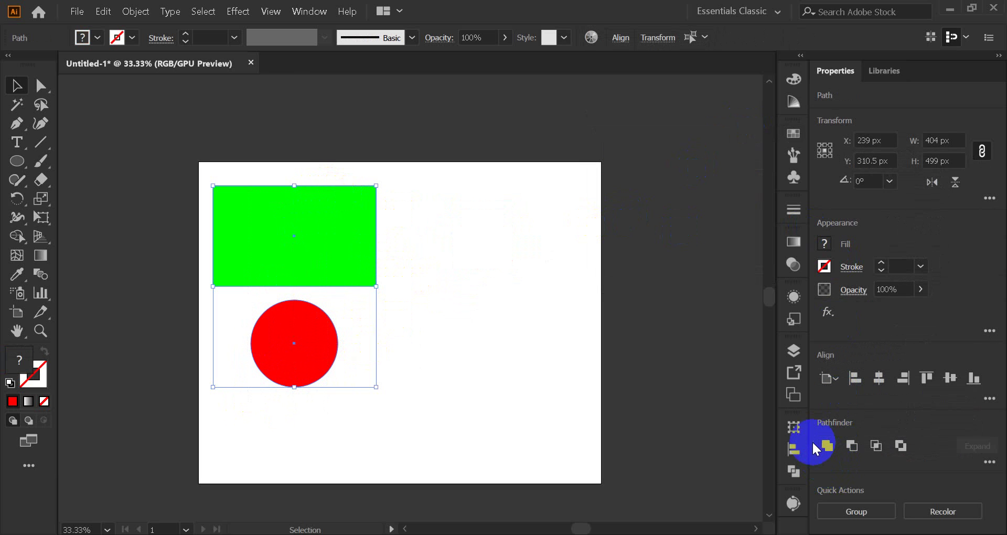
pyautogui.click(128, 166)
pyautogui.moveTo(17, 161); pyautogui.dragTo(97, 181)
pyautogui.click(16, 85)
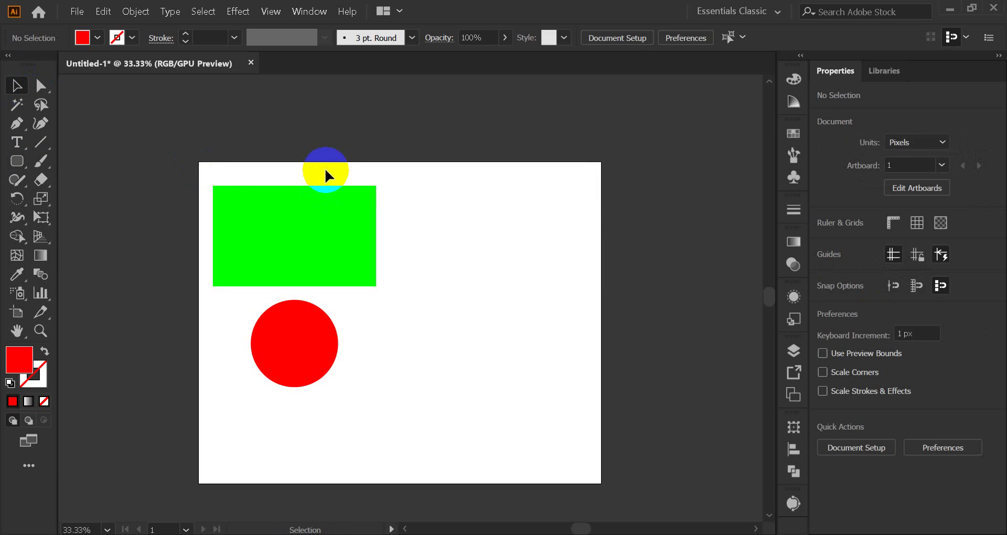
# Select the green rectangle
pyautogui.click(300, 259)
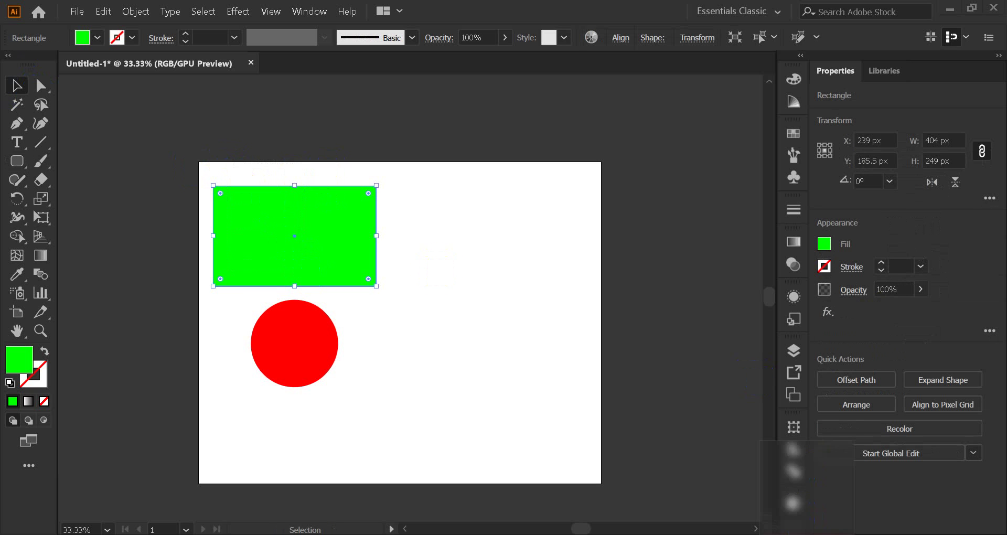
pyautogui.click(806, 534)
pyautogui.click(770, 519)
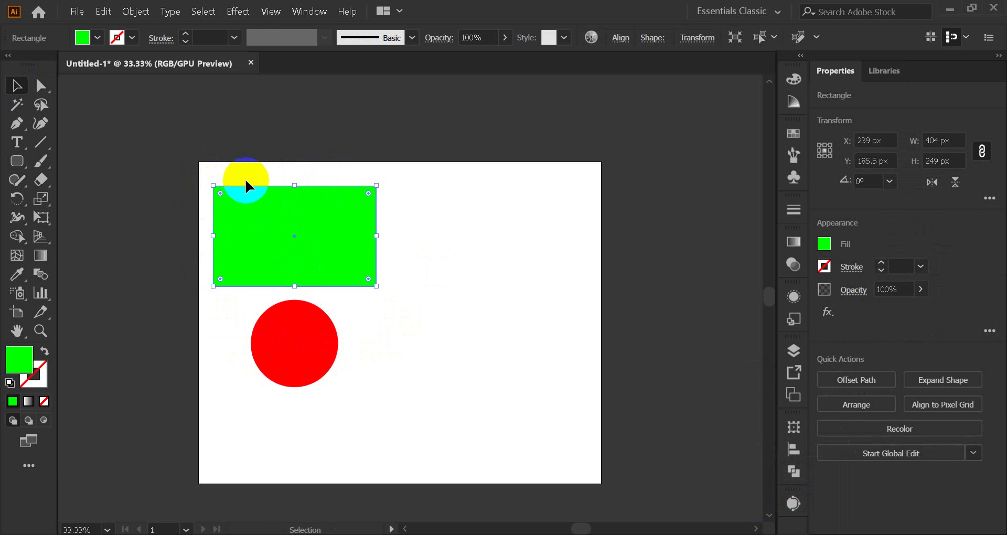
# Select the green rectangle and red circle, center both on the artboard horizontally and vertically using Align to Artboard, and deselect them
pyautogui.moveTo(240, 178); pyautogui.dragTo(364, 411)
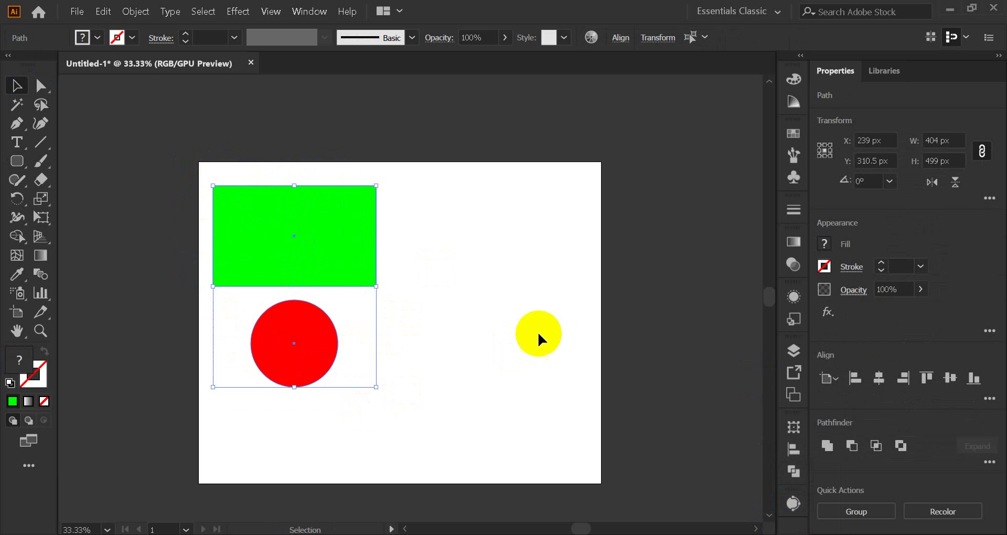
pyautogui.click(619, 42)
pyautogui.click(609, 175)
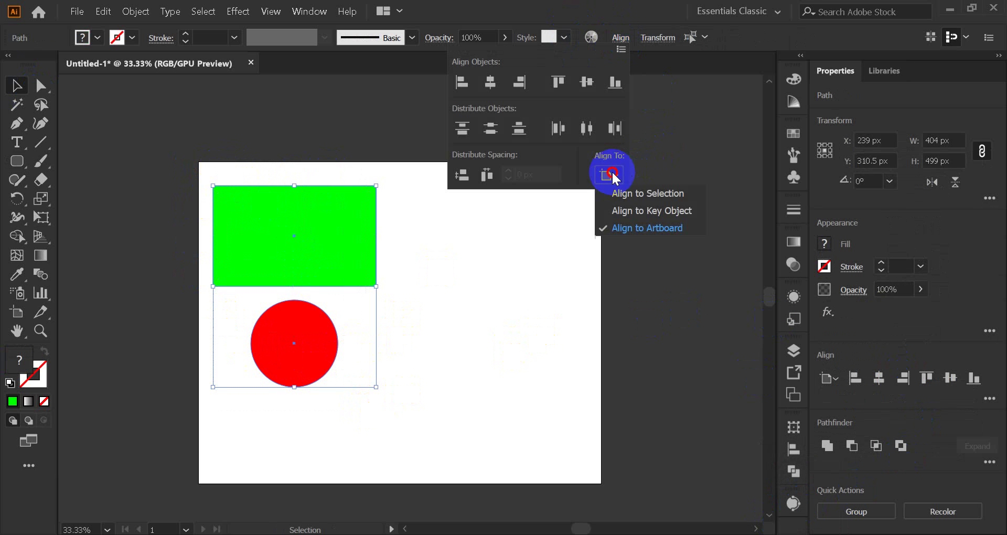
pyautogui.click(644, 222)
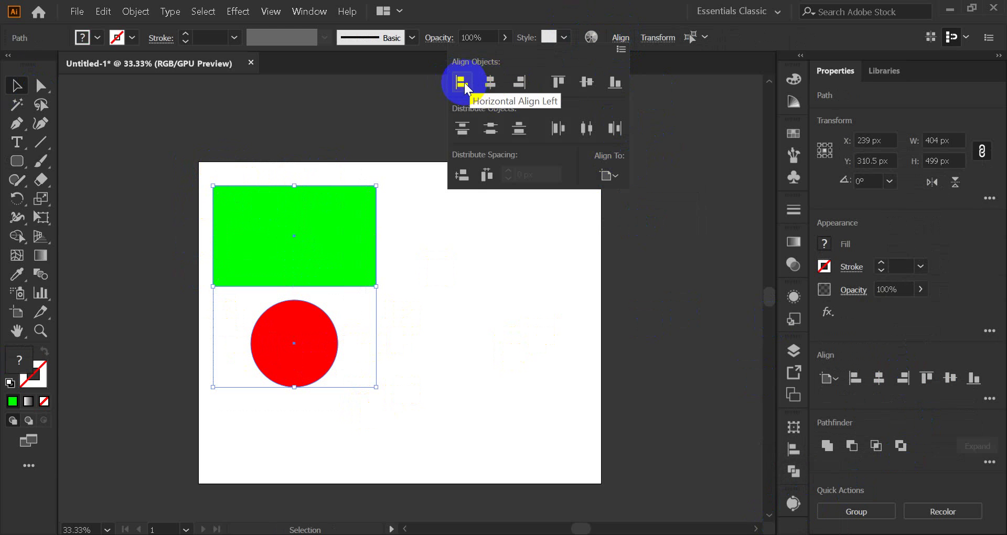
pyautogui.click(490, 83)
pyautogui.click(586, 82)
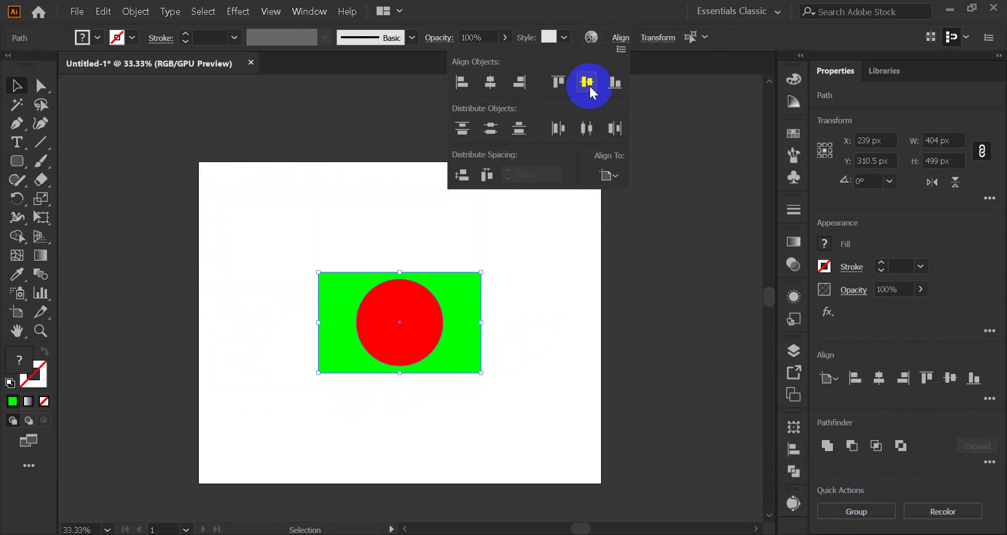
pyautogui.click(620, 39)
pyautogui.click(559, 234)
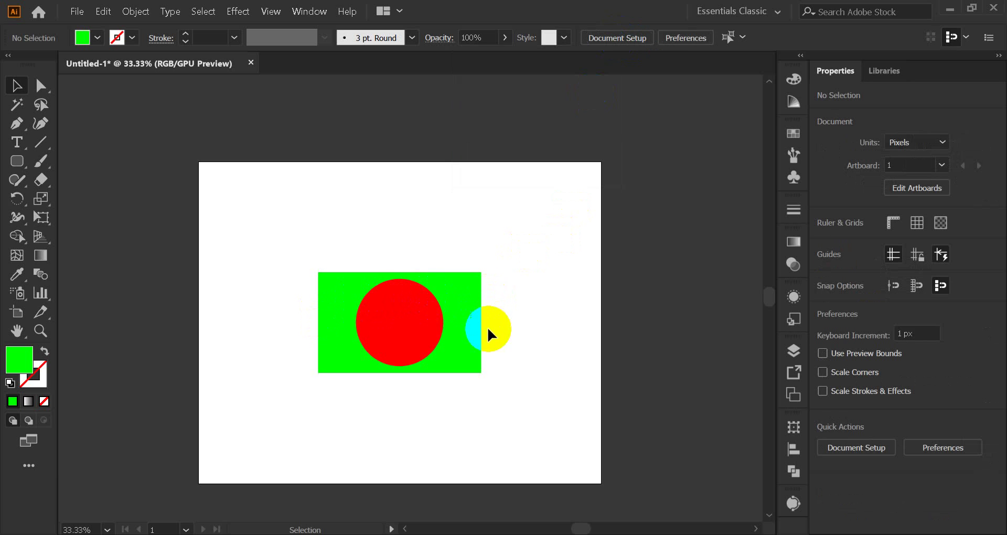
pyautogui.scroll(3, 446, 337)
pyautogui.scroll(-1, 222, 268)
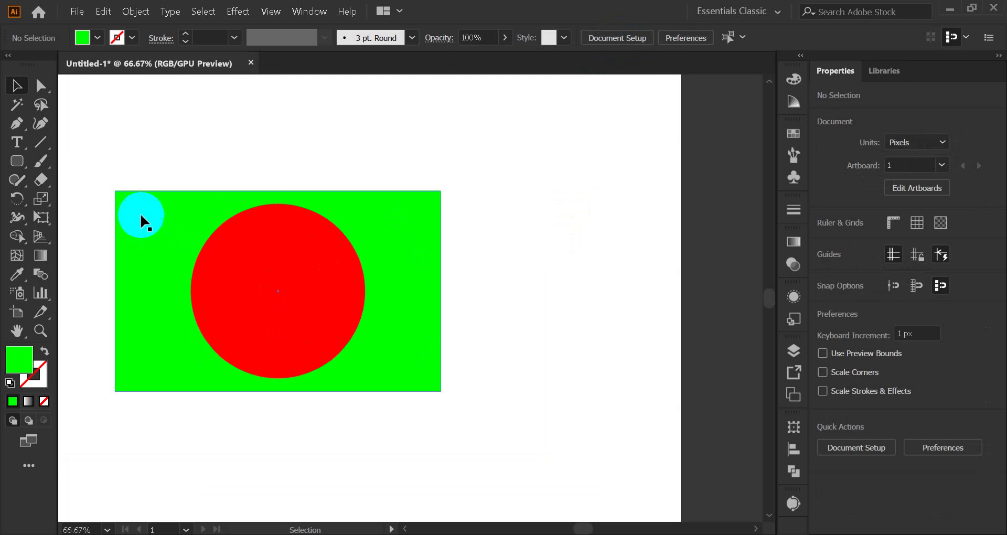
pyautogui.click(371, 258)
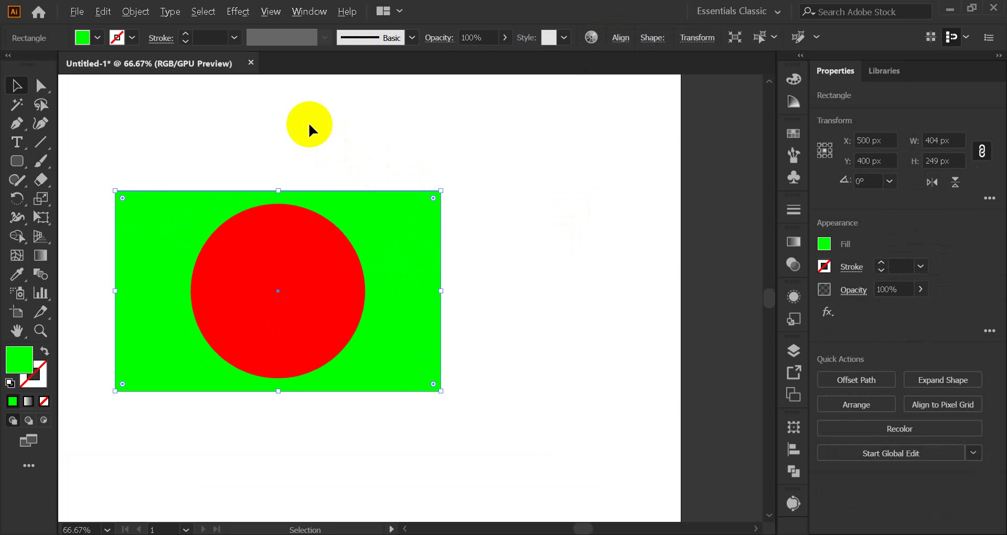
pyautogui.scroll(-1, 314, 137)
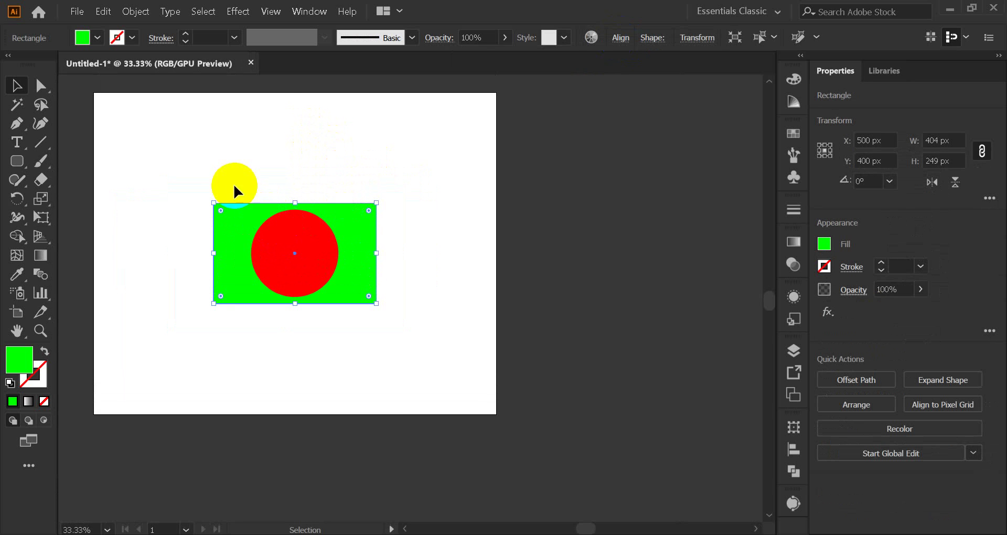
pyautogui.moveTo(408, 246); pyautogui.dragTo(523, 287)
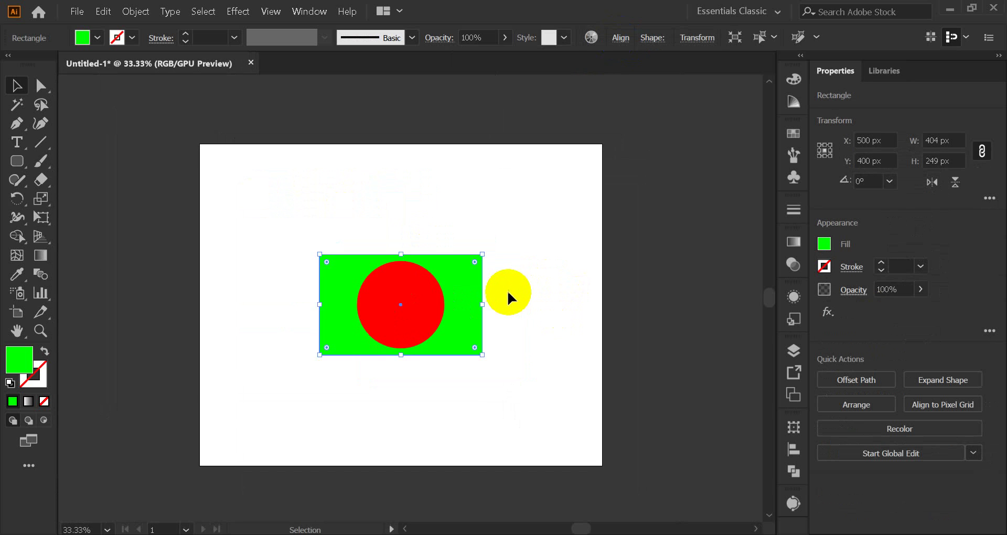
pyautogui.scroll(1, 505, 291)
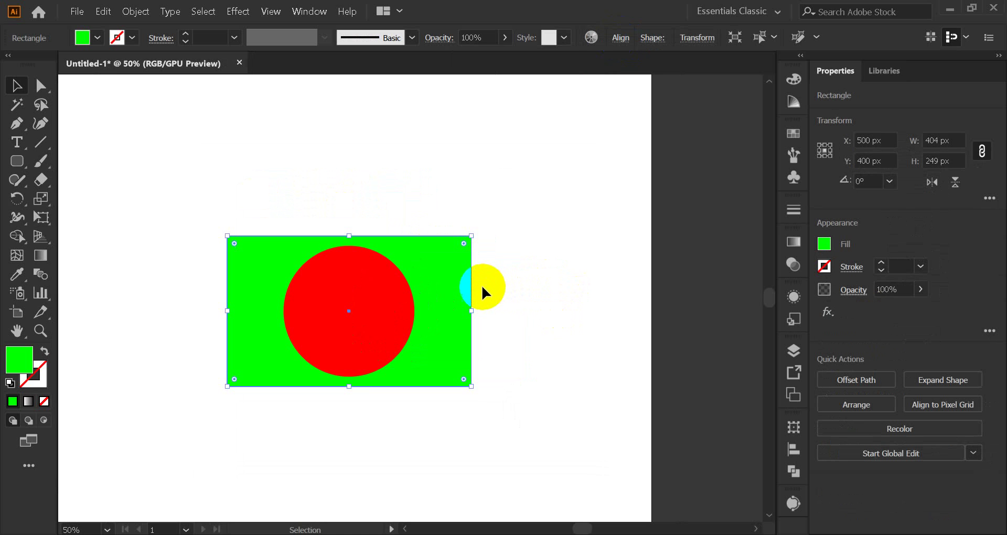
# Separate the shapes, moving the red circle beside the green rectangle to about X 691 px, Y 285 px
pyautogui.moveTo(176, 184); pyautogui.dragTo(275, 275)
pyautogui.scroll(4, 449, 357)
pyautogui.click(534, 295)
pyautogui.moveTo(370, 424); pyautogui.dragTo(412, 266)
pyautogui.moveTo(412, 267); pyautogui.dragTo(486, 270)
pyautogui.moveTo(263, 276); pyautogui.dragTo(312, 353)
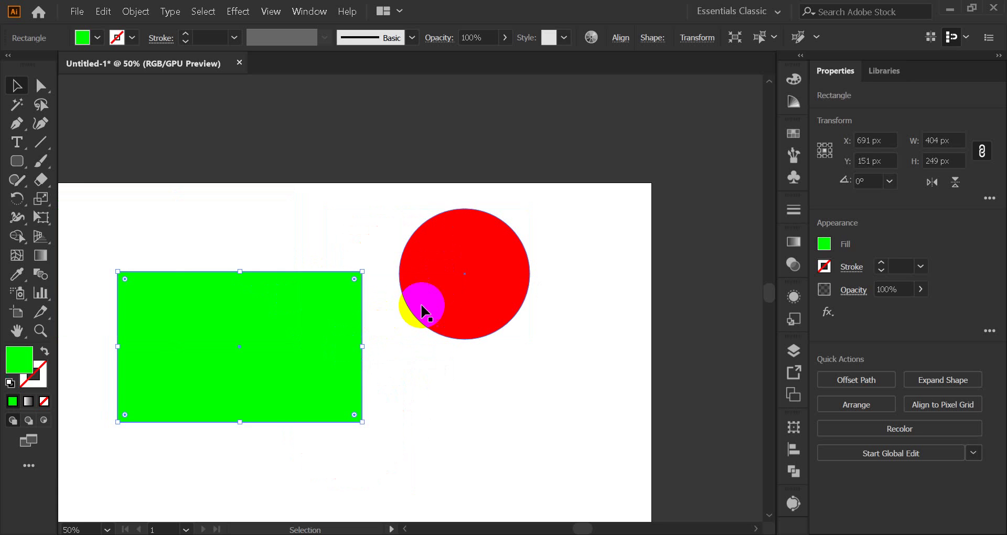
pyautogui.moveTo(423, 310); pyautogui.dragTo(423, 389)
pyautogui.scroll(-3, 348, 310)
pyautogui.scroll(-3, 348, 310)
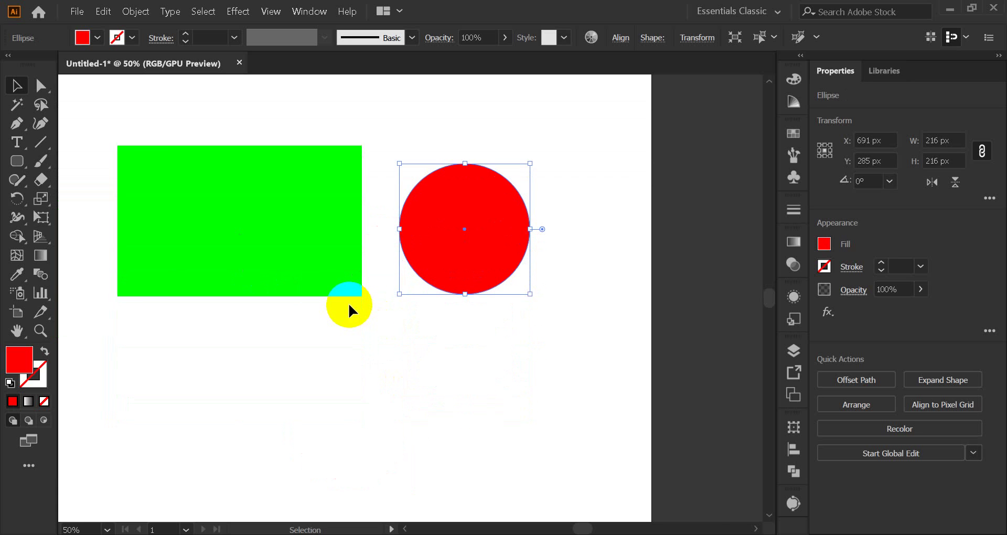
pyautogui.moveTo(355, 333); pyautogui.dragTo(427, 353)
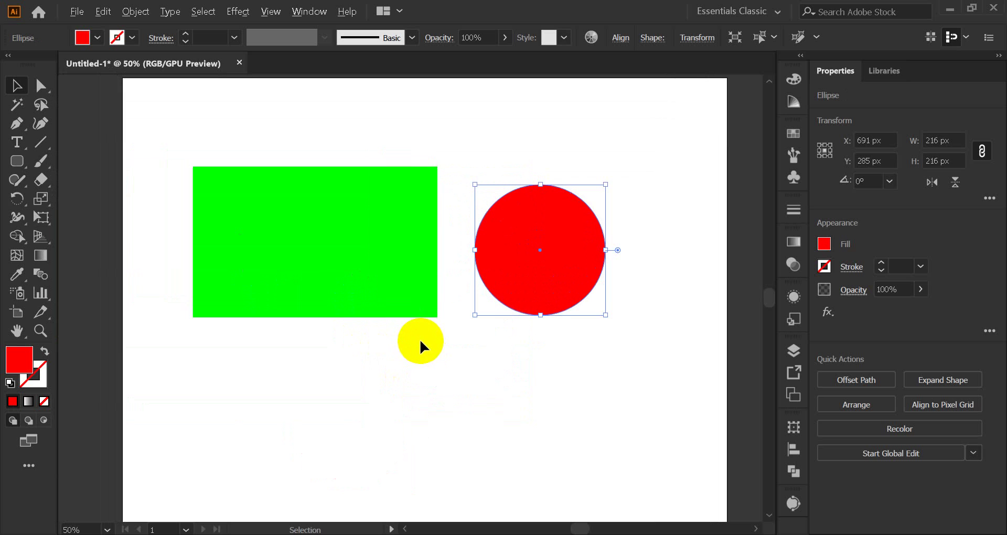
pyautogui.scroll(1, 420, 339)
pyautogui.scroll(1, 424, 331)
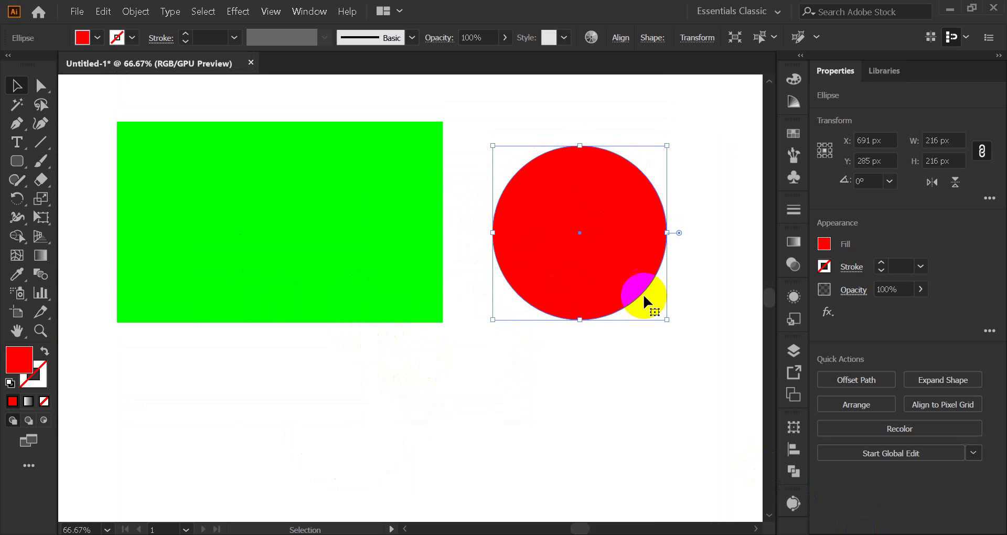
pyautogui.click(619, 38)
pyautogui.click(617, 173)
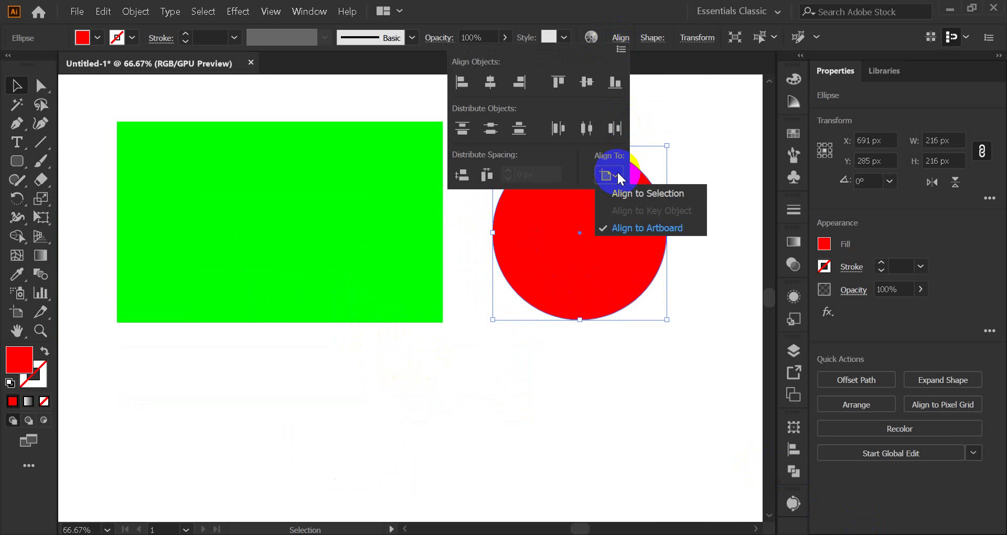
pyautogui.click(621, 40)
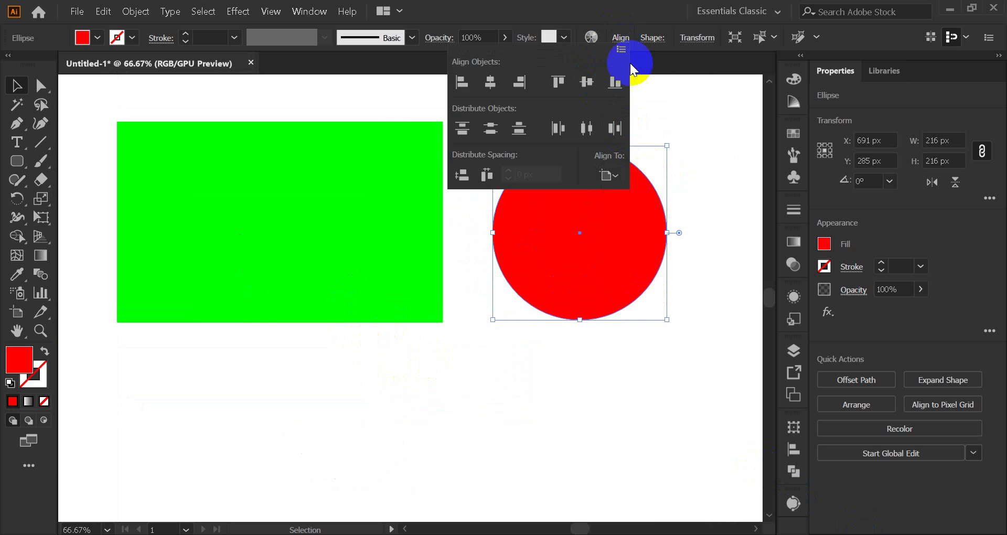
pyautogui.moveTo(362, 97); pyautogui.dragTo(612, 273)
pyautogui.click(322, 105)
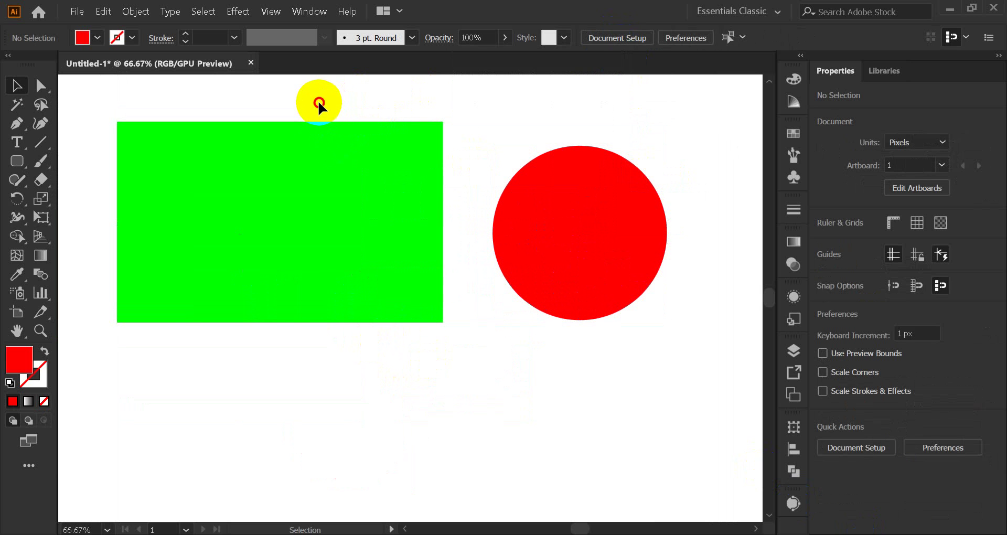
# Select both shapes, set the alignment reference to Align to Selection, and apply Horizontal Align Left
pyautogui.moveTo(319, 103); pyautogui.dragTo(587, 272)
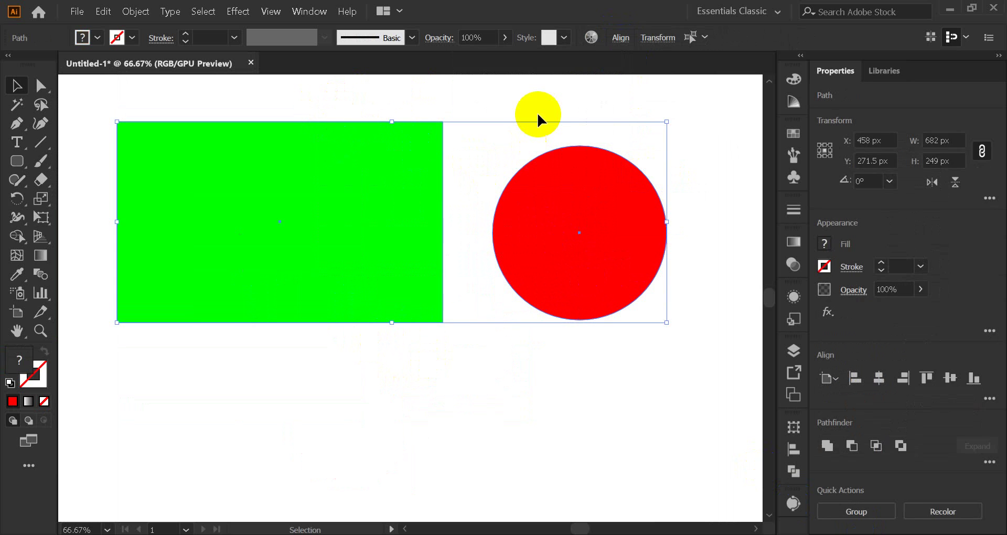
pyautogui.click(620, 38)
pyautogui.click(613, 174)
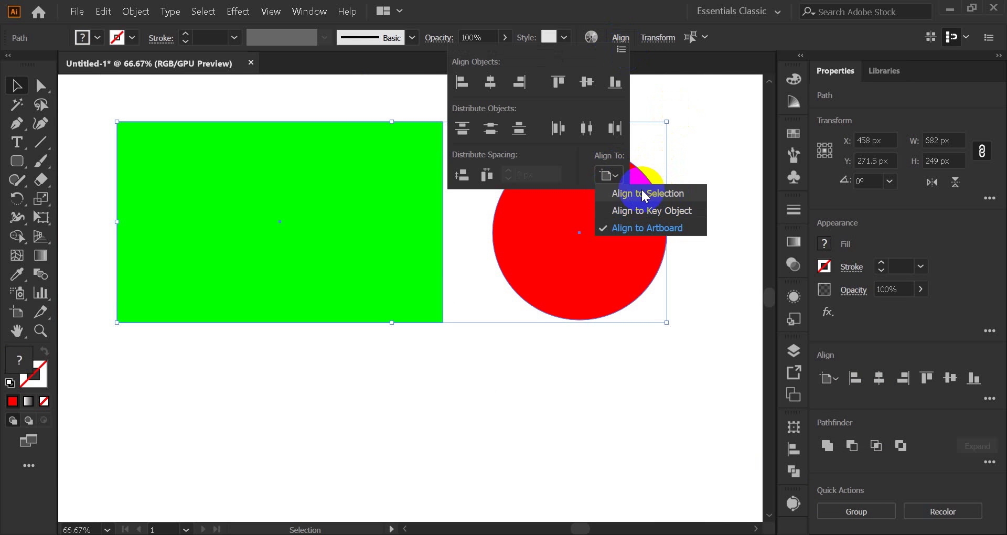
pyautogui.click(640, 190)
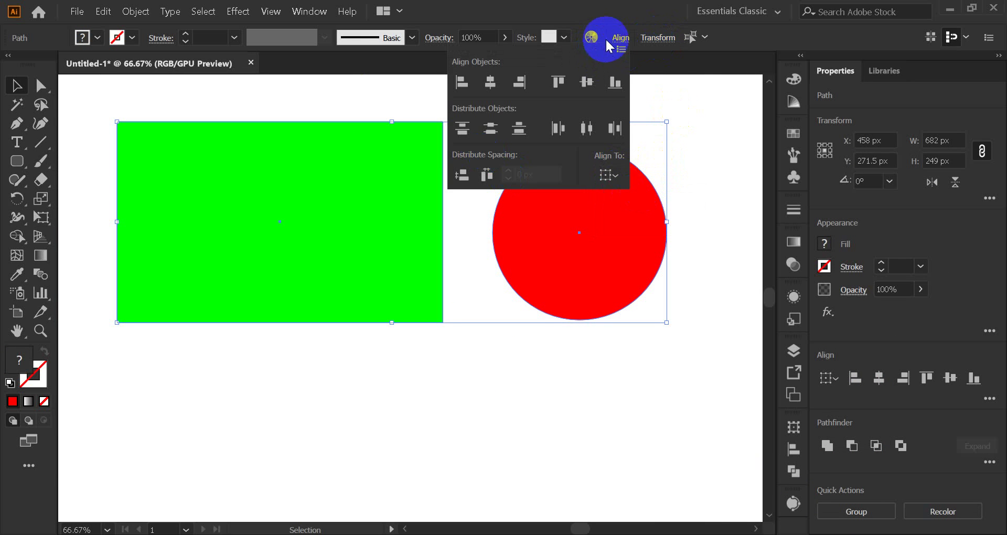
pyautogui.click(462, 83)
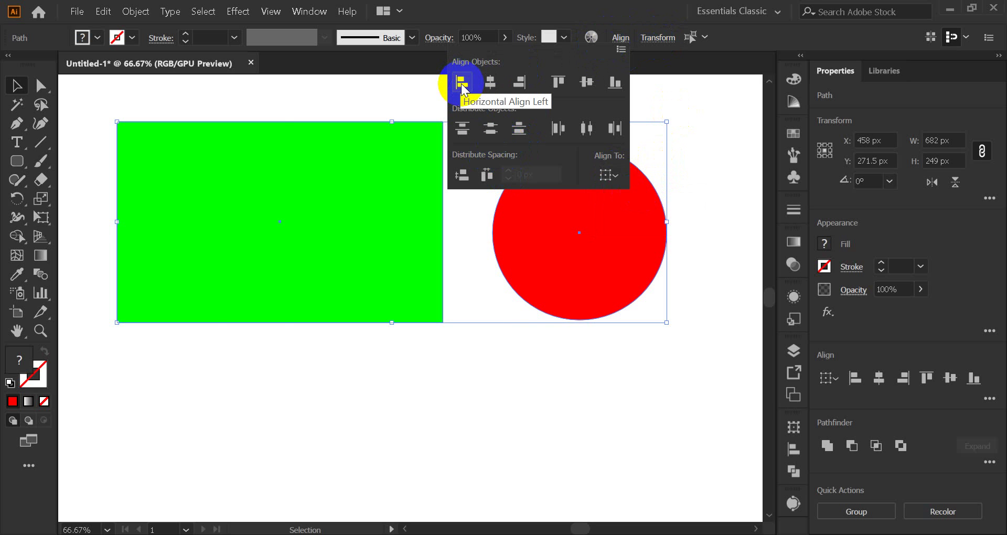
pyautogui.click(462, 83)
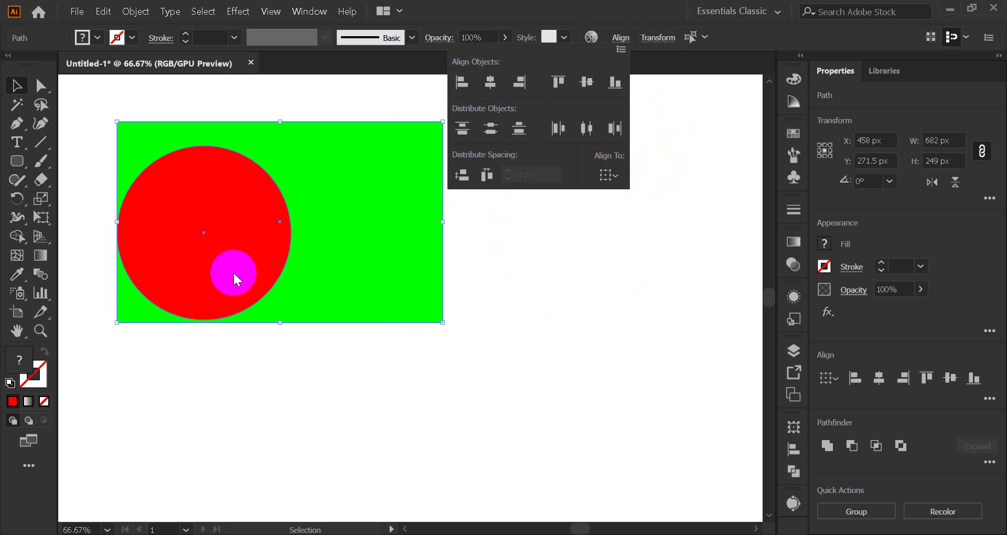
pyautogui.click(496, 351)
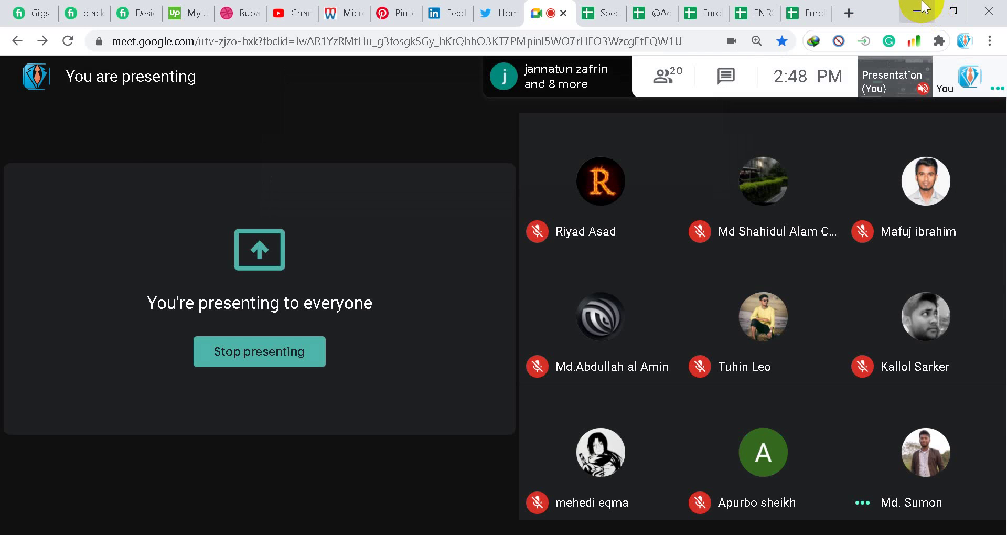
pyautogui.click(922, 11)
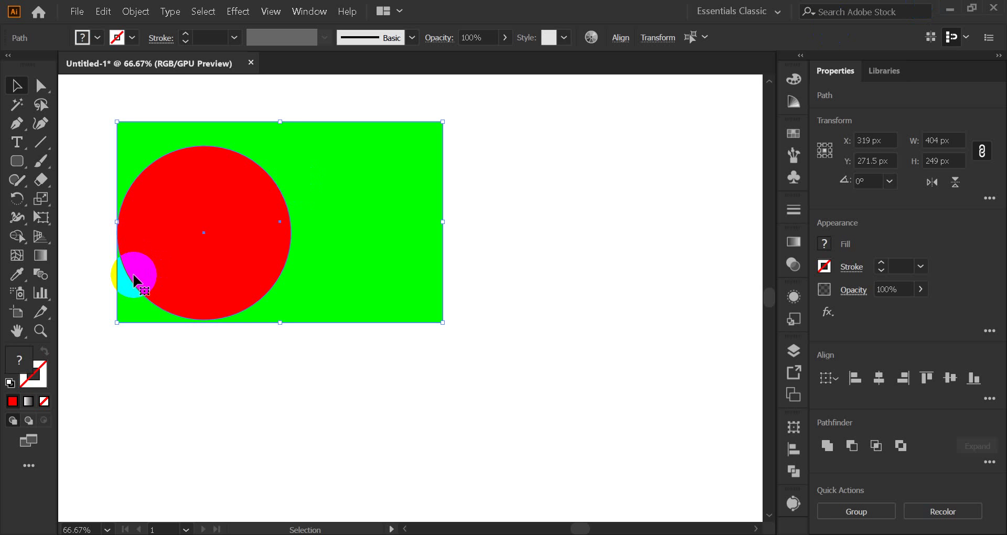
# Align the red circle and green rectangle along their bottom and right edges
pyautogui.click(616, 43)
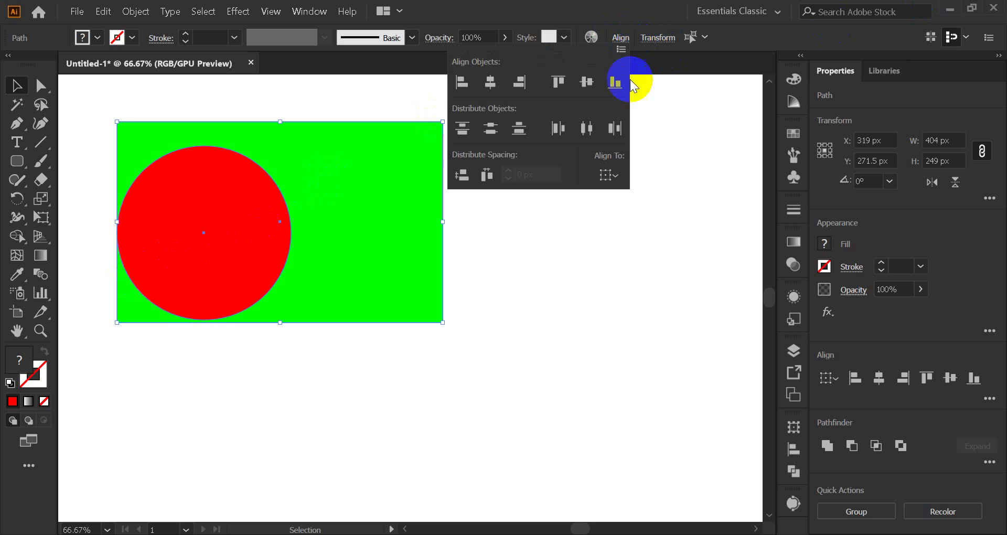
pyautogui.click(615, 82)
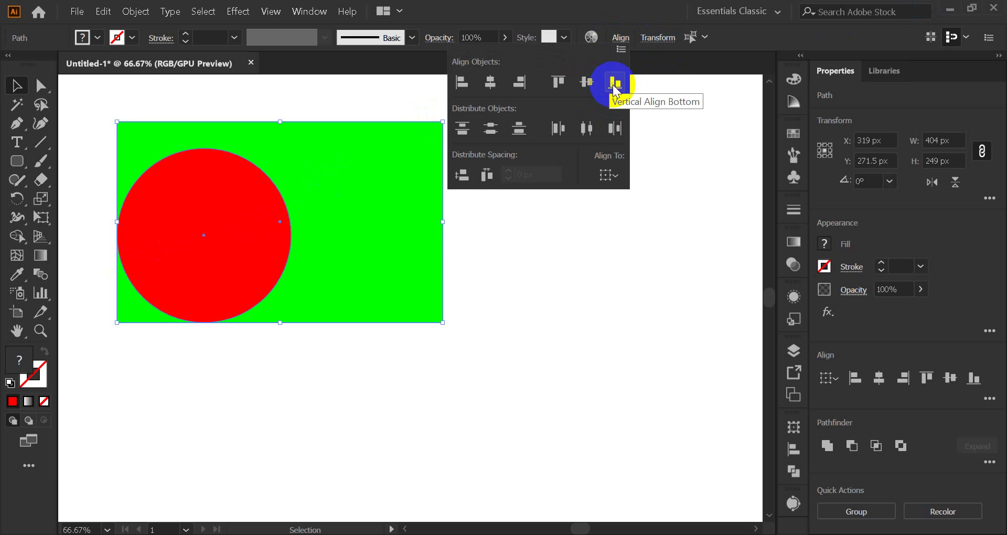
pyautogui.click(519, 82)
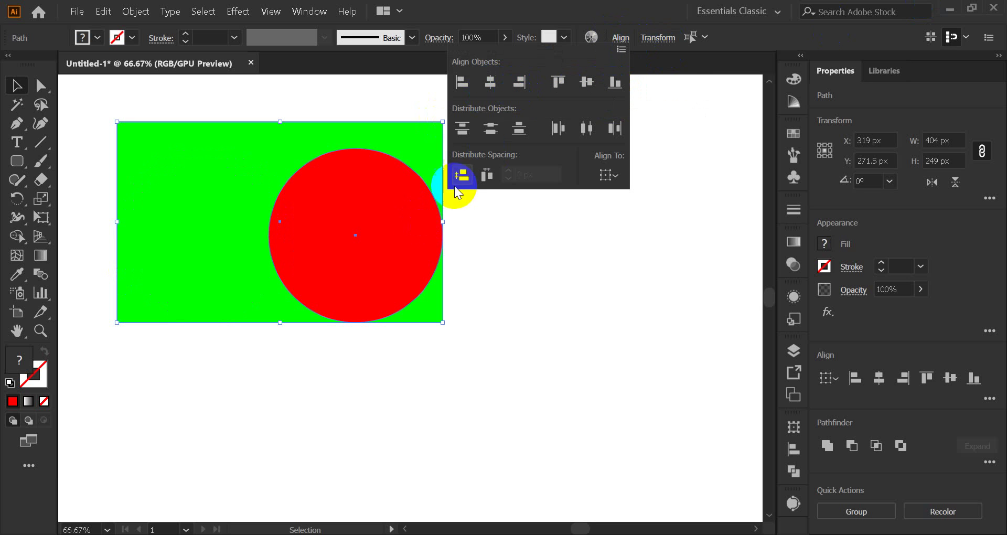
pyautogui.click(556, 84)
pyautogui.click(616, 84)
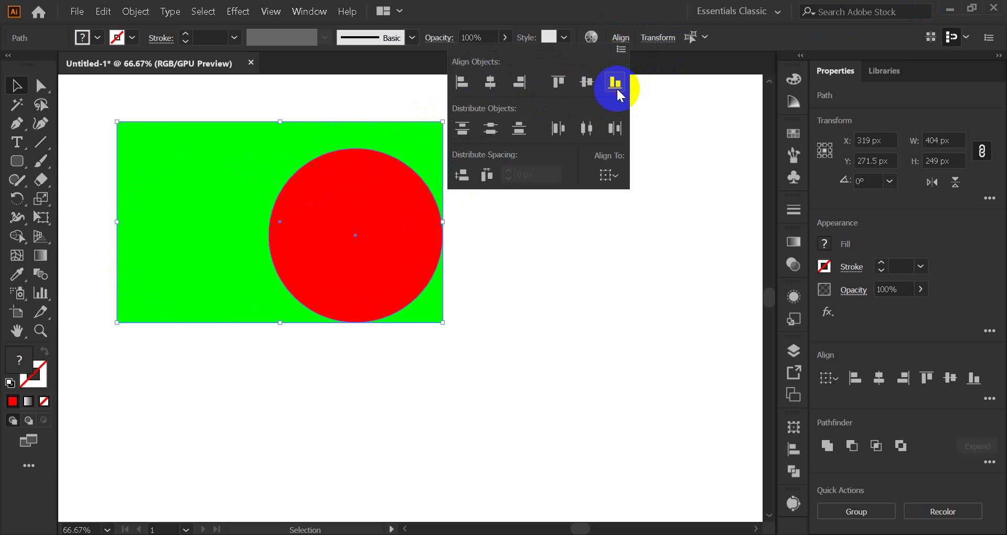
# Center the red circle and green rectangle on each other horizontally and vertically
pyautogui.click(491, 82)
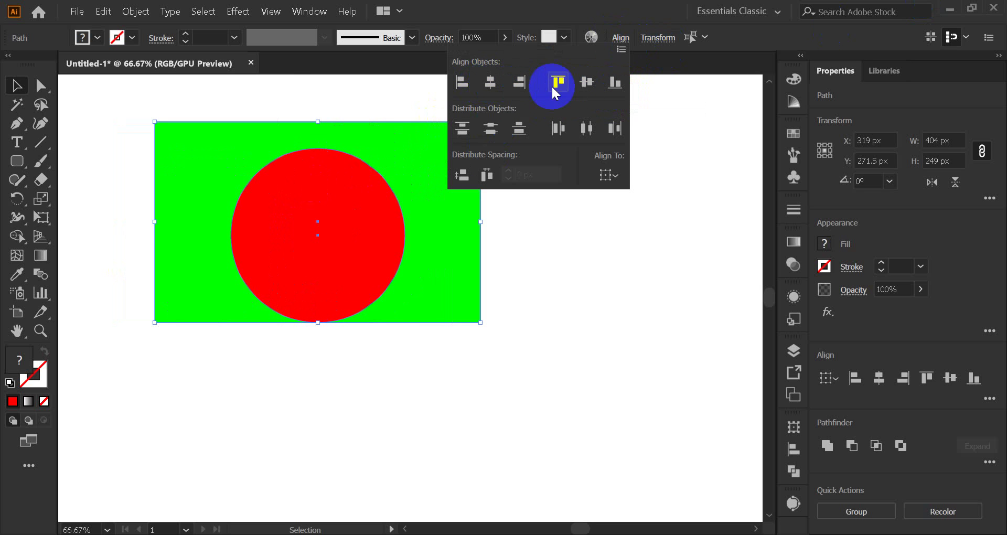
pyautogui.click(322, 323)
pyautogui.click(490, 83)
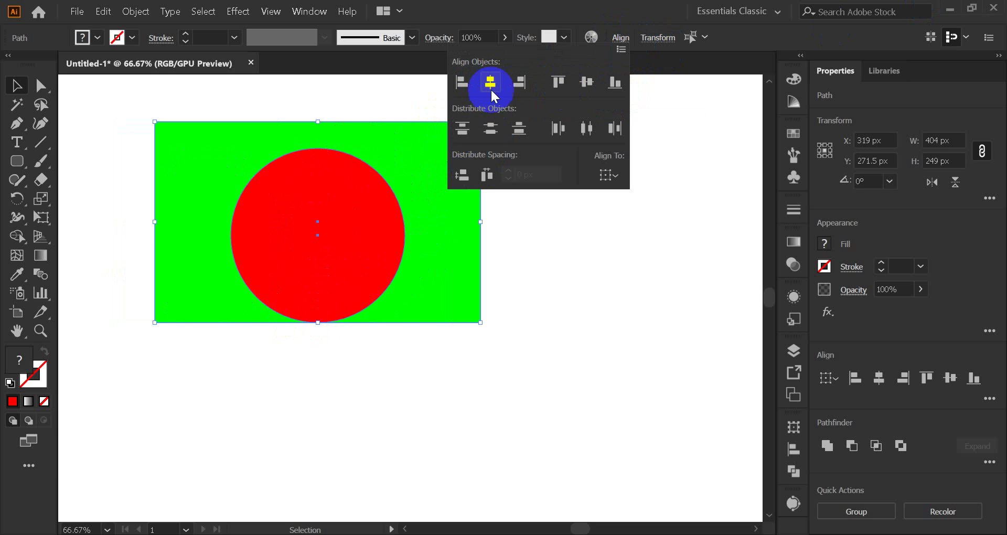
pyautogui.click(483, 178)
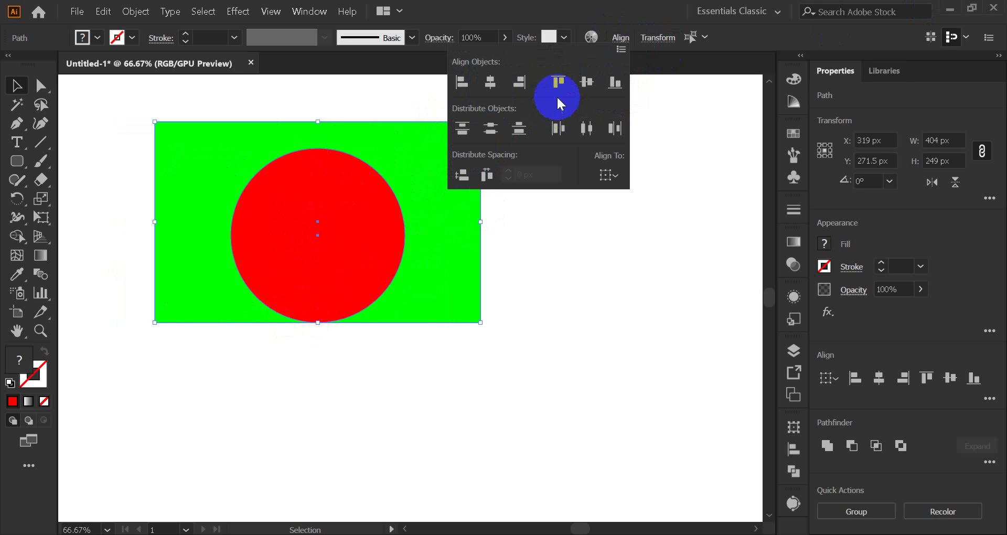
pyautogui.click(586, 82)
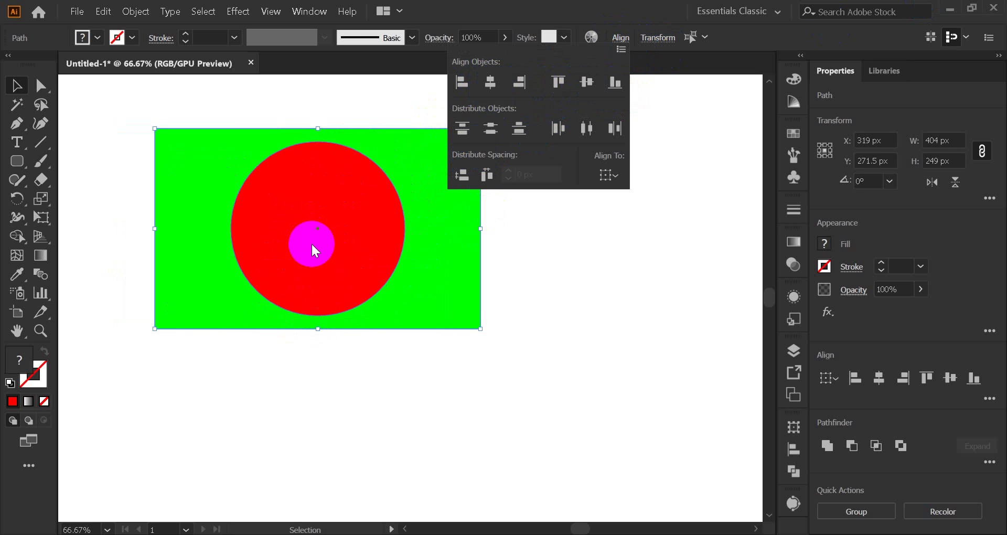
pyautogui.click(253, 136)
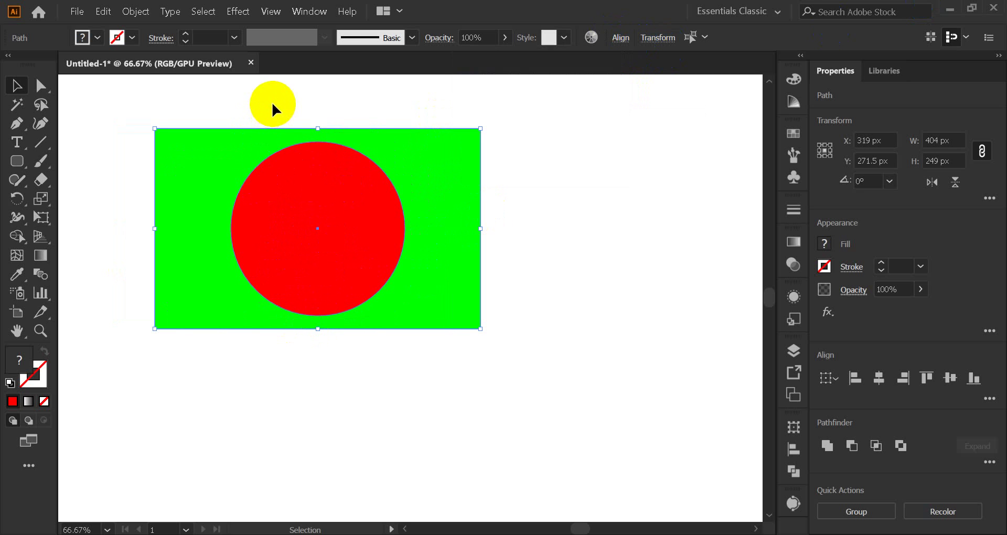
# Draw a circle about 170 px in diameter beside the green rectangle and fill it with cyan
pyautogui.click(119, 150)
pyautogui.moveTo(515, 319); pyautogui.dragTo(515, 320)
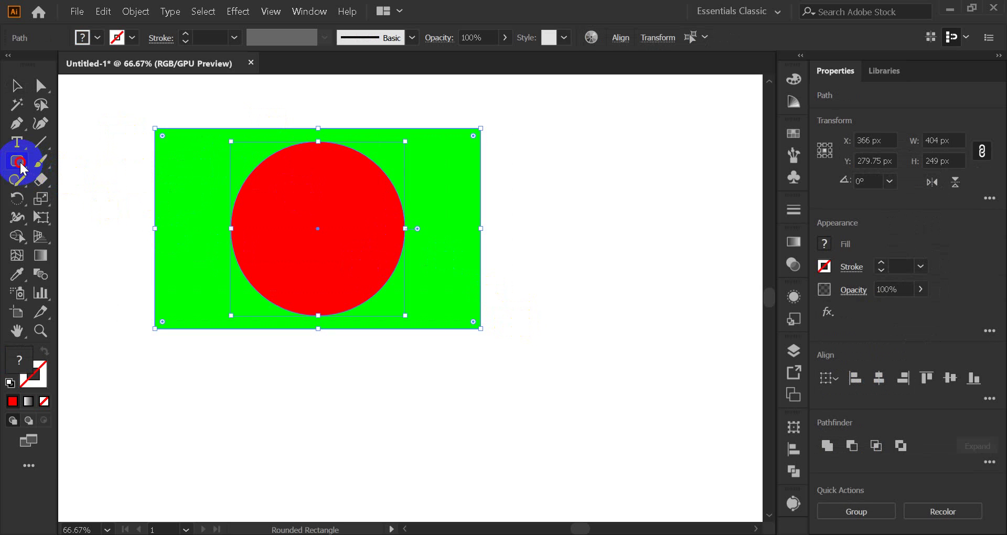
pyautogui.moveTo(23, 168); pyautogui.dragTo(50, 199)
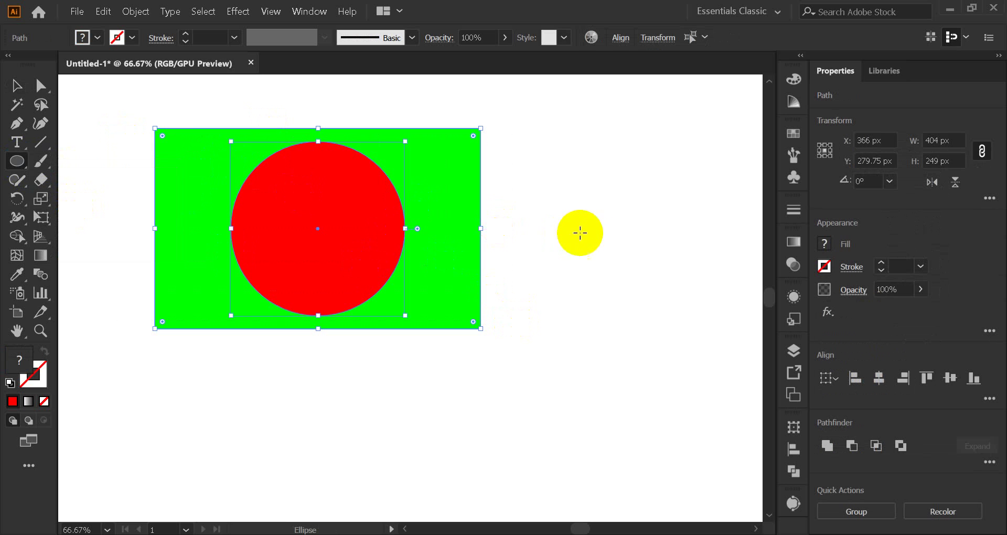
pyautogui.moveTo(584, 228)
pyautogui.mouseDown()
pyautogui.moveTo(636, 294)
pyautogui.moveTo(653, 296)
pyautogui.mouseUp()
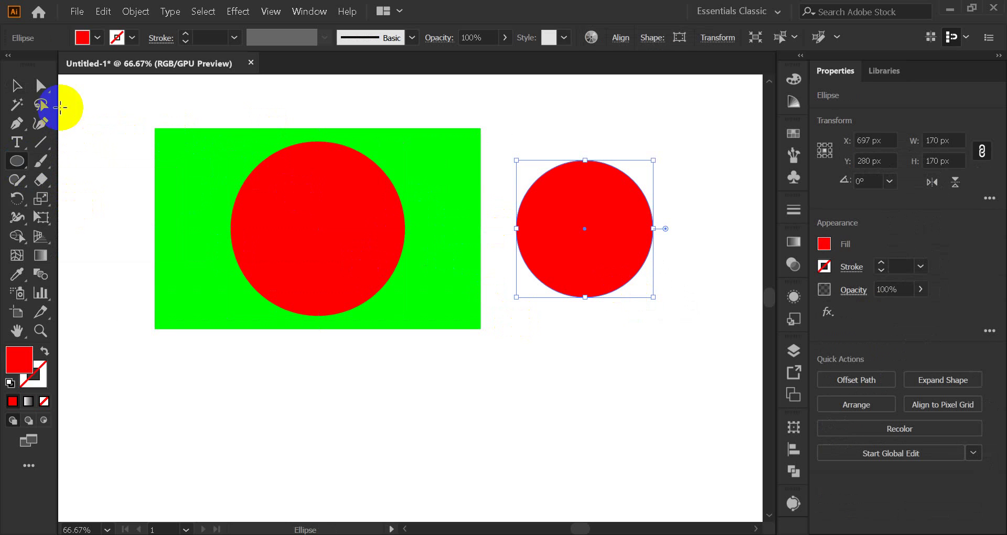
pyautogui.click(793, 134)
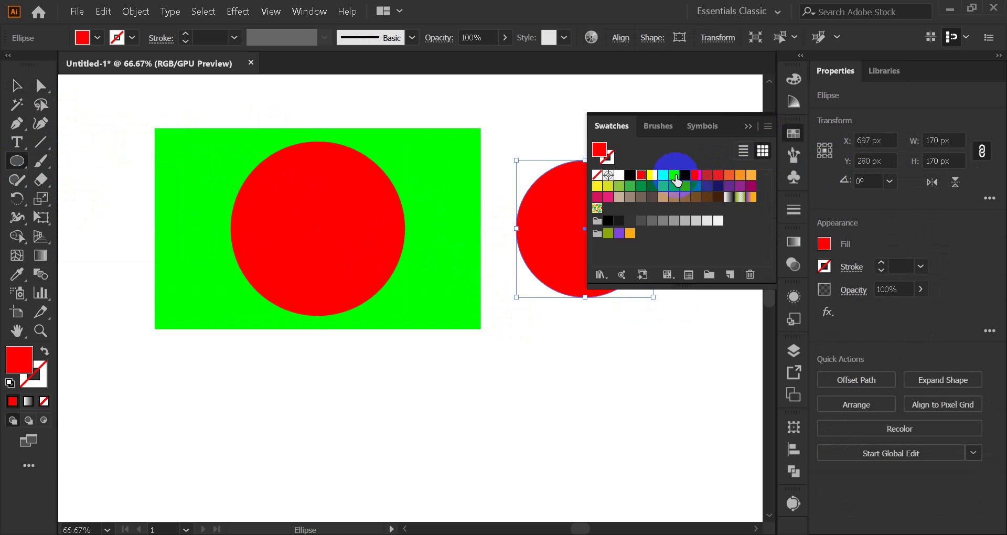
pyautogui.click(675, 176)
pyautogui.click(747, 126)
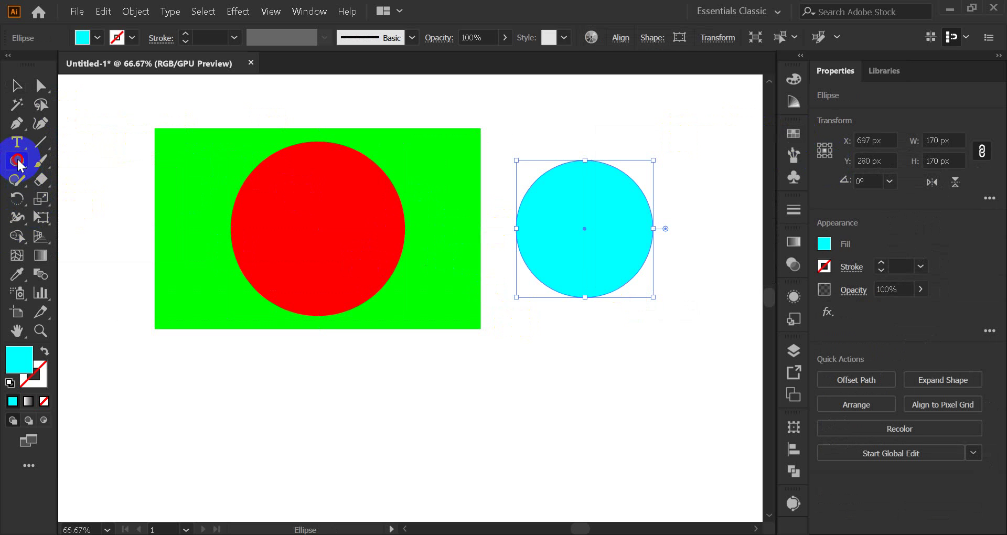
# Draw a five-pointed star about 108 × 102 px below the cyan circle and fill it with dark blue
pyautogui.click(18, 161)
pyautogui.click(78, 238)
pyautogui.moveTo(546, 342); pyautogui.dragTo(569, 382)
pyautogui.click(16, 85)
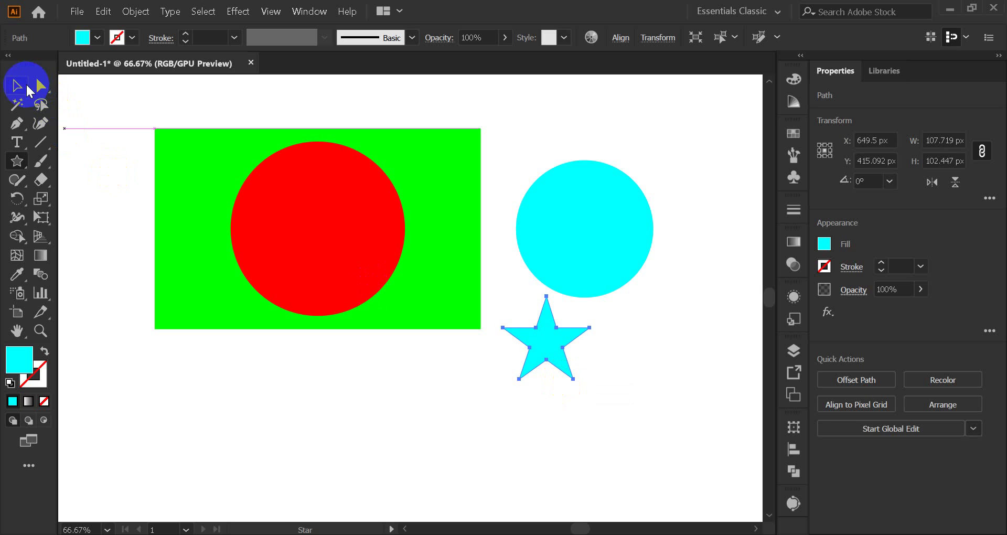
pyautogui.click(789, 140)
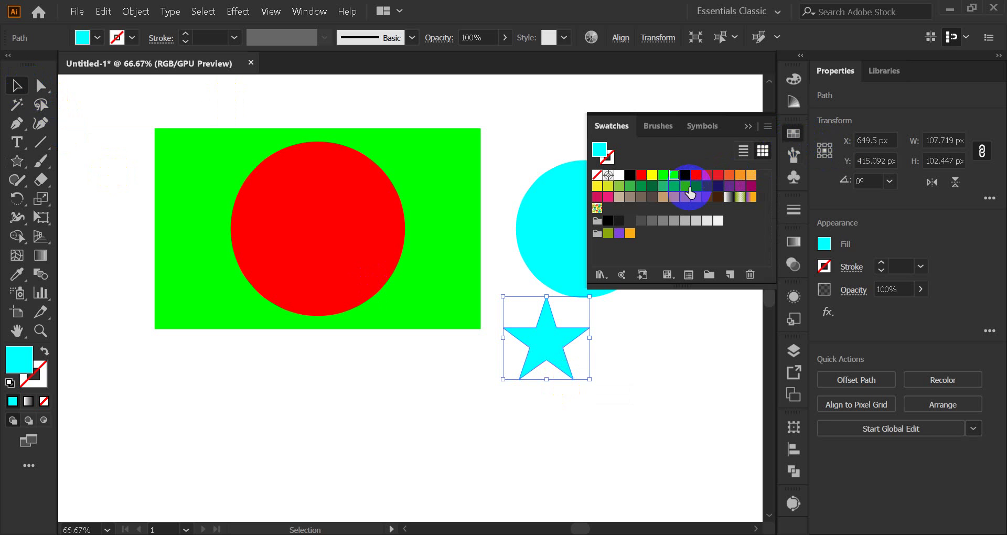
pyautogui.click(719, 188)
pyautogui.click(748, 127)
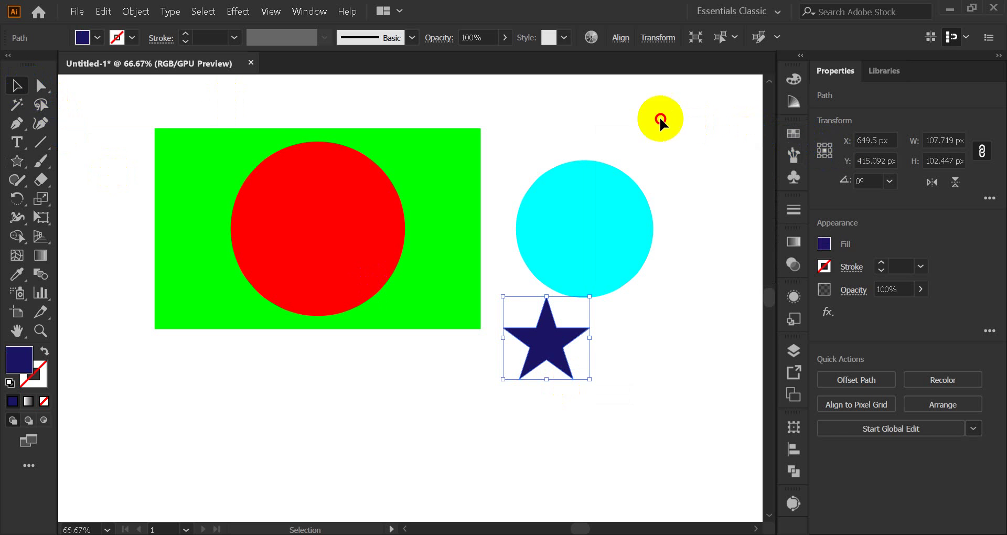
pyautogui.click(650, 118)
# Center the green rectangle, both circles and the star on each other horizontally and vertically
pyautogui.moveTo(194, 111); pyautogui.dragTo(609, 364)
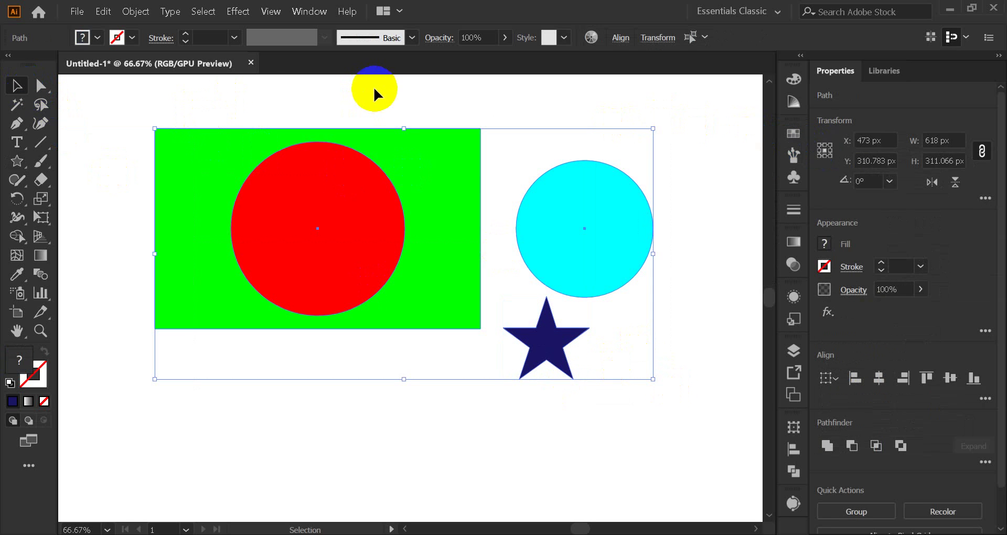
pyautogui.click(622, 39)
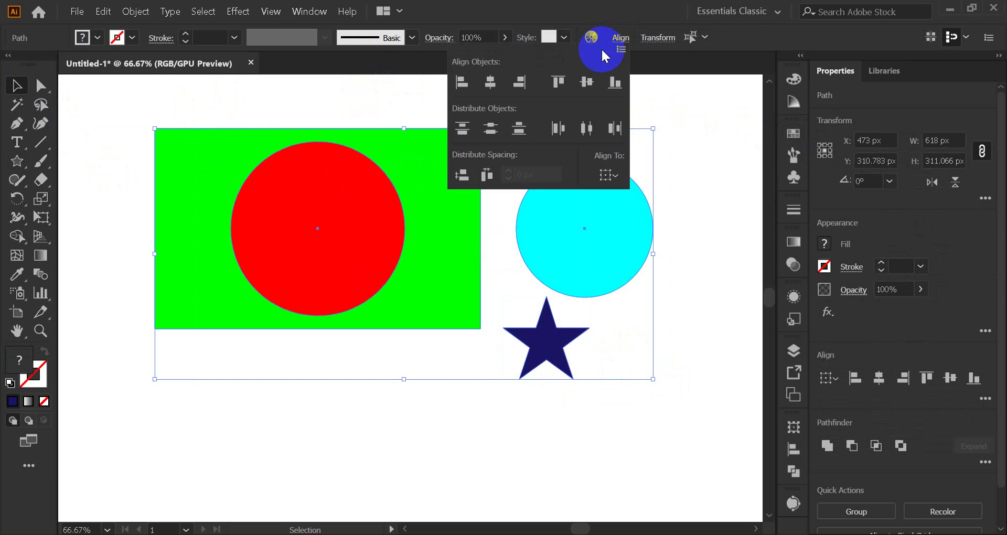
pyautogui.click(619, 38)
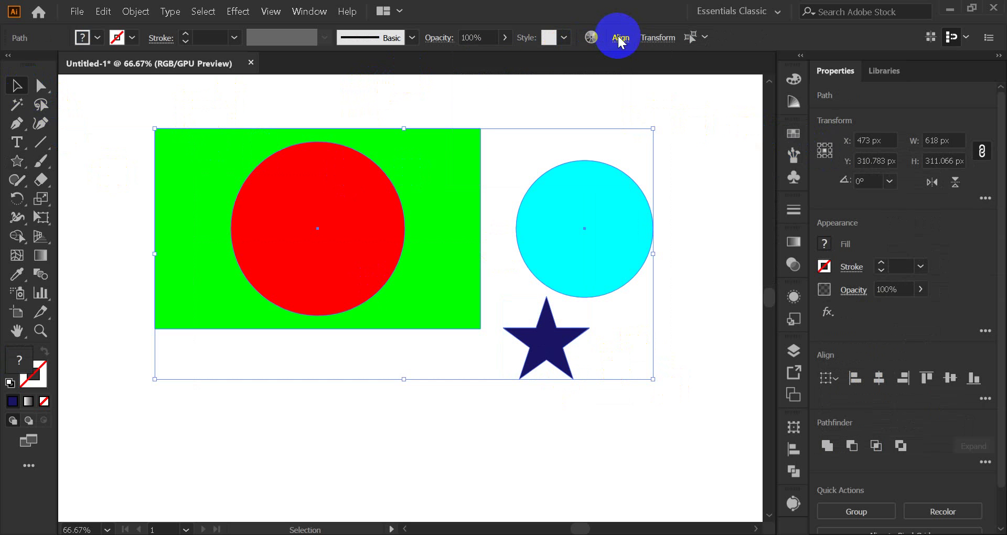
pyautogui.click(552, 81)
pyautogui.moveTo(276, 101); pyautogui.dragTo(644, 409)
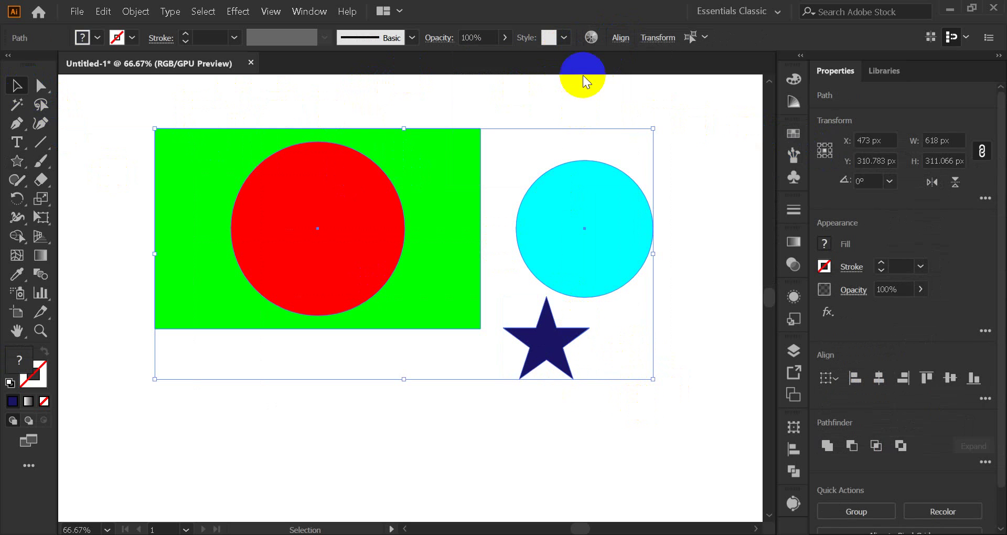
pyautogui.click(620, 37)
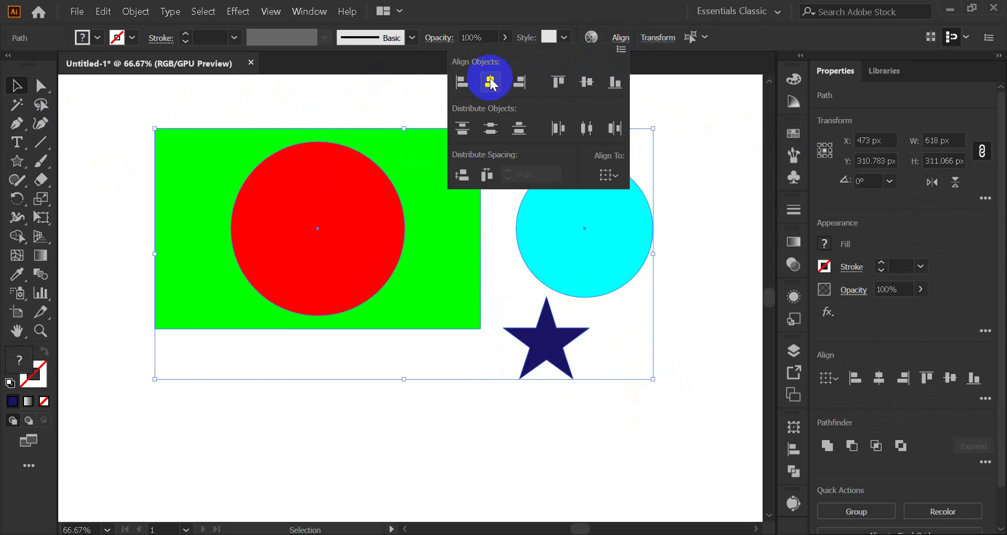
pyautogui.click(491, 82)
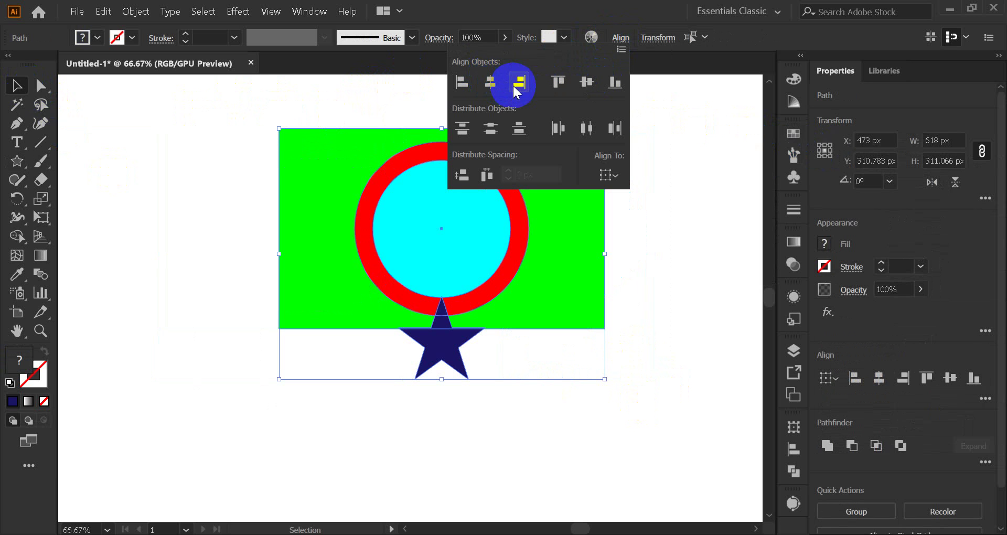
pyautogui.click(586, 82)
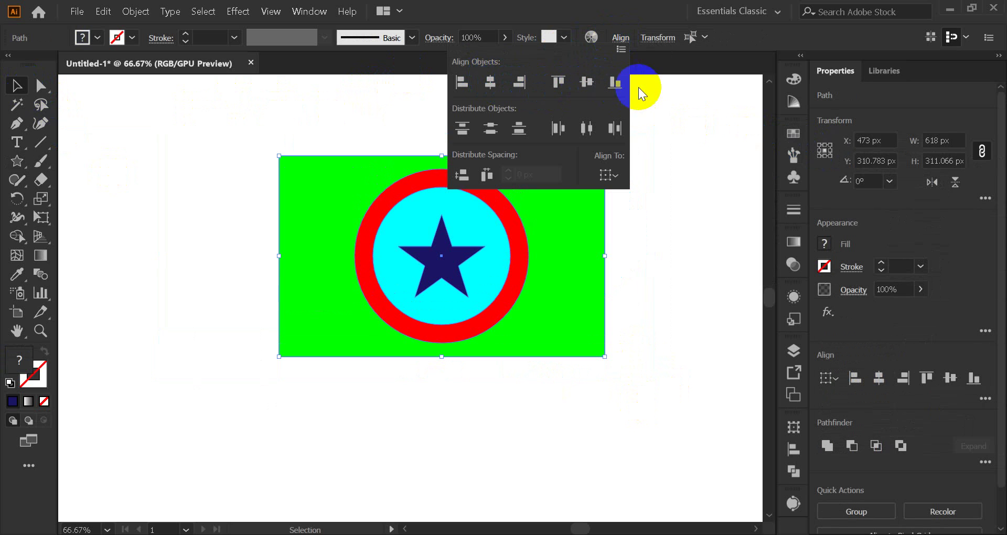
pyautogui.click(516, 118)
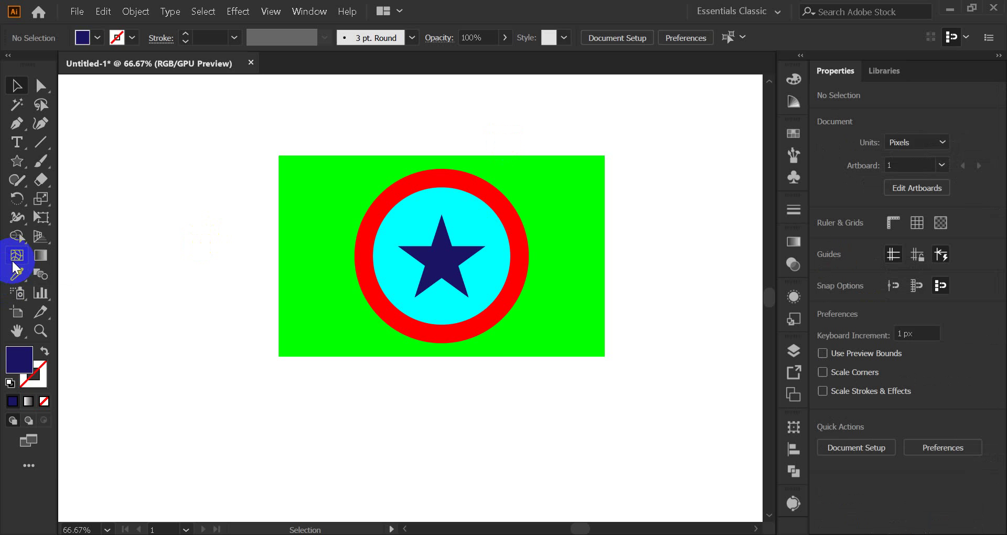
# Review the Align To choices for the stacked shapes, keeping Align to Selection as the reference
pyautogui.scroll(2, 198, 342)
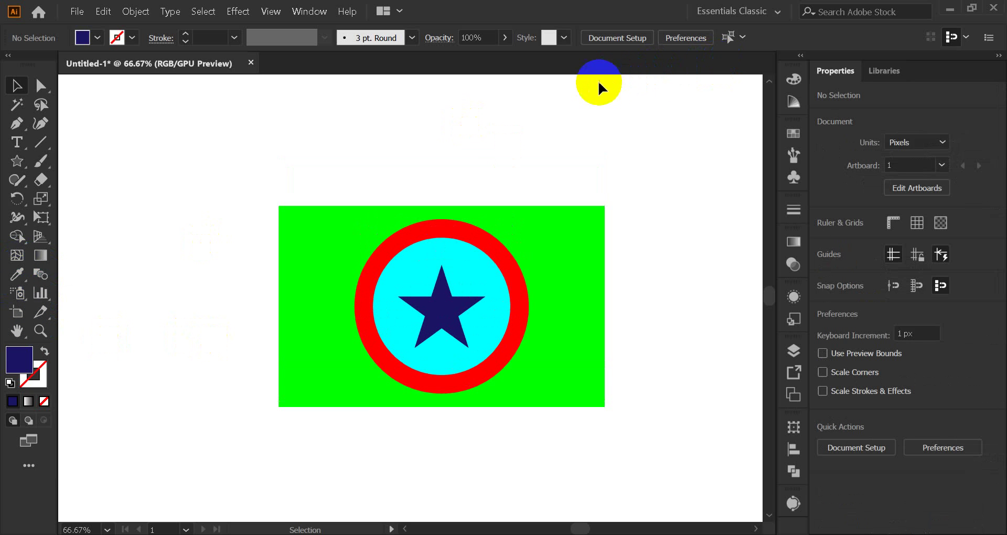
pyautogui.click(564, 393)
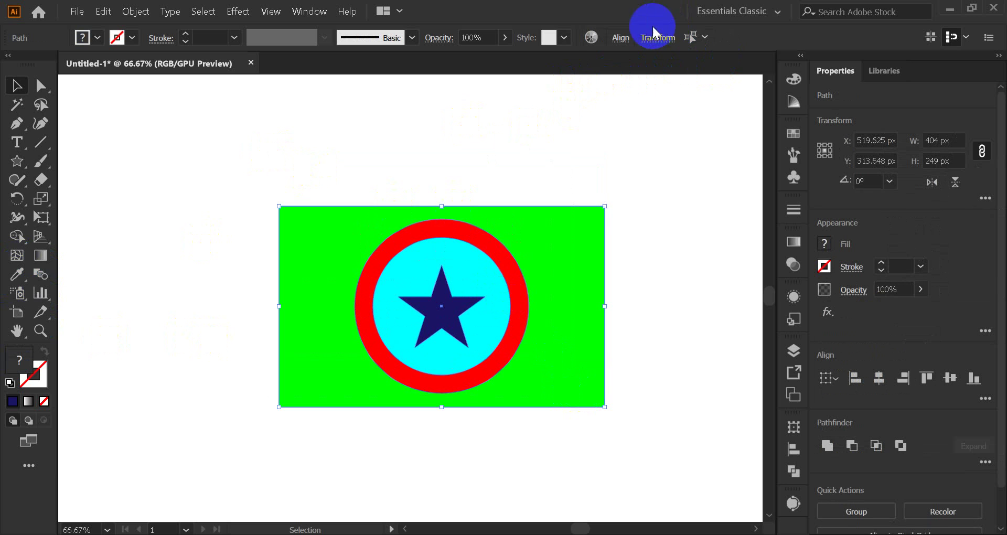
pyautogui.click(621, 38)
pyautogui.click(608, 175)
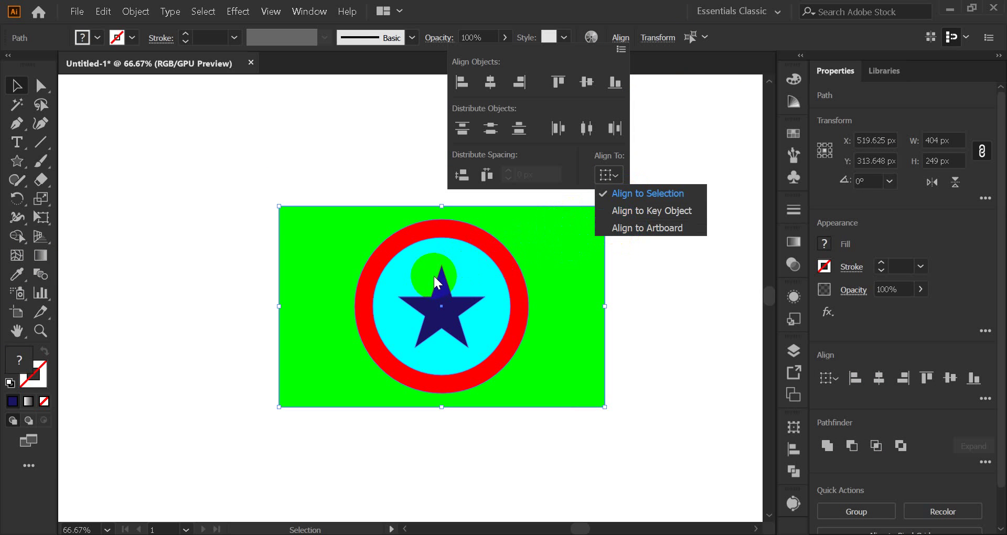
pyautogui.click(637, 195)
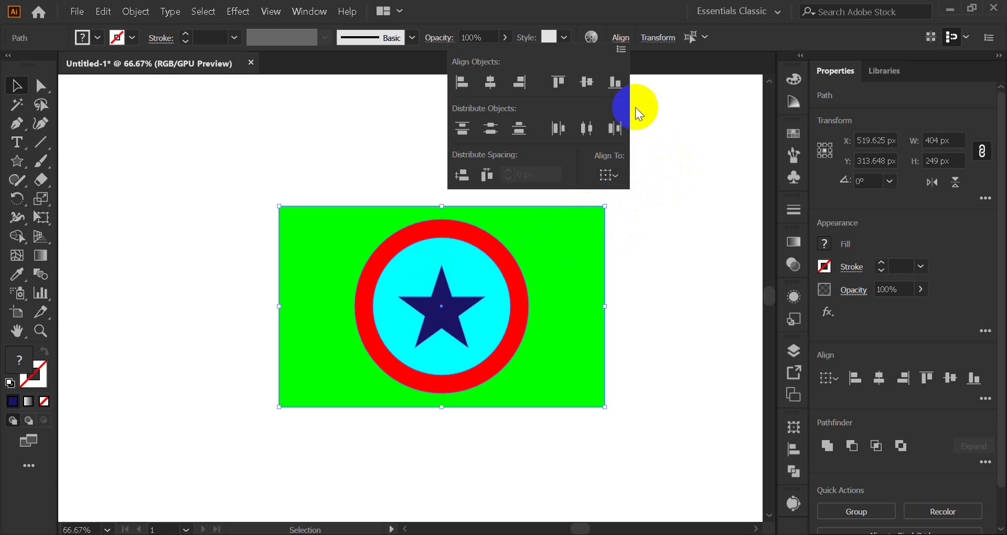
pyautogui.click(622, 39)
pyautogui.click(588, 174)
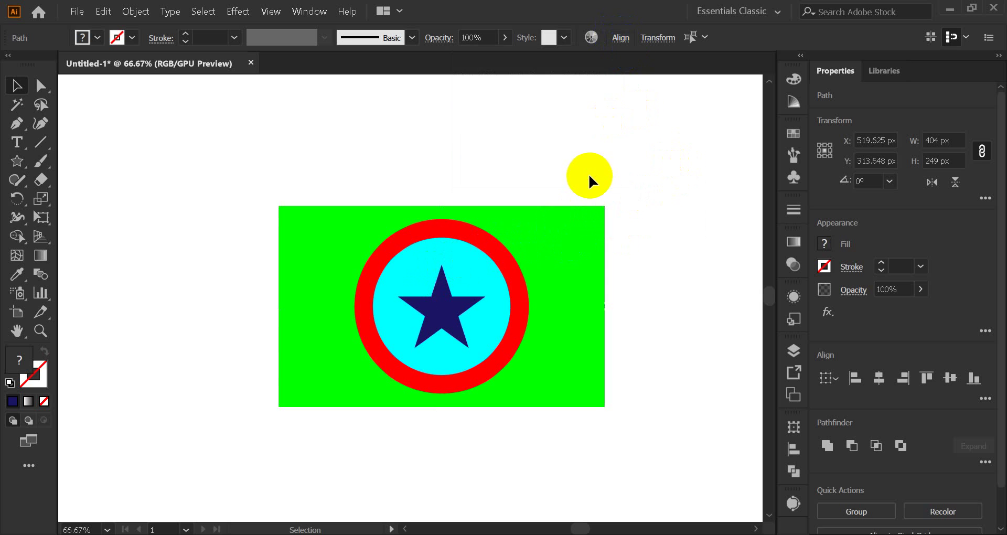
# Delete the stacked rectangle, circles and star to clear the artboard
pyautogui.scroll(-4, 409, 187)
pyautogui.scroll(4, 415, 199)
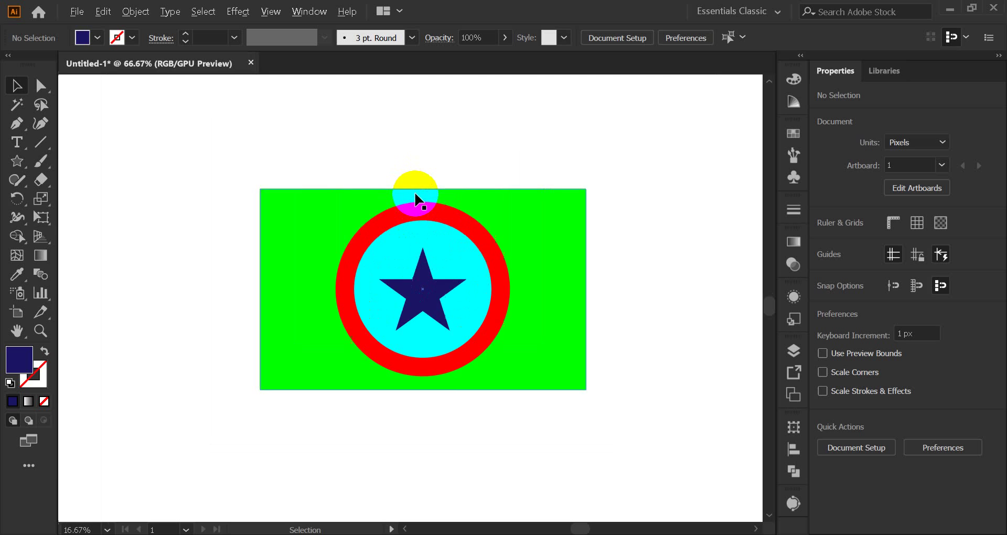
pyautogui.scroll(-1, 415, 199)
pyautogui.moveTo(269, 175); pyautogui.dragTo(527, 427)
pyautogui.press('Delete')
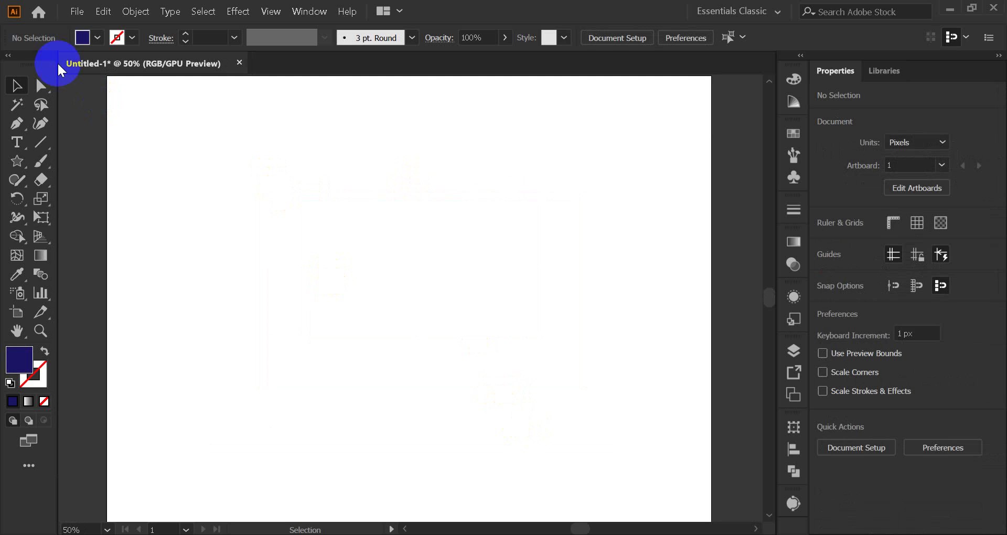
# Draw a rounded rectangle near the artboard's upper-left corner and scale it down to about 120 × 120 px
pyautogui.click(18, 163)
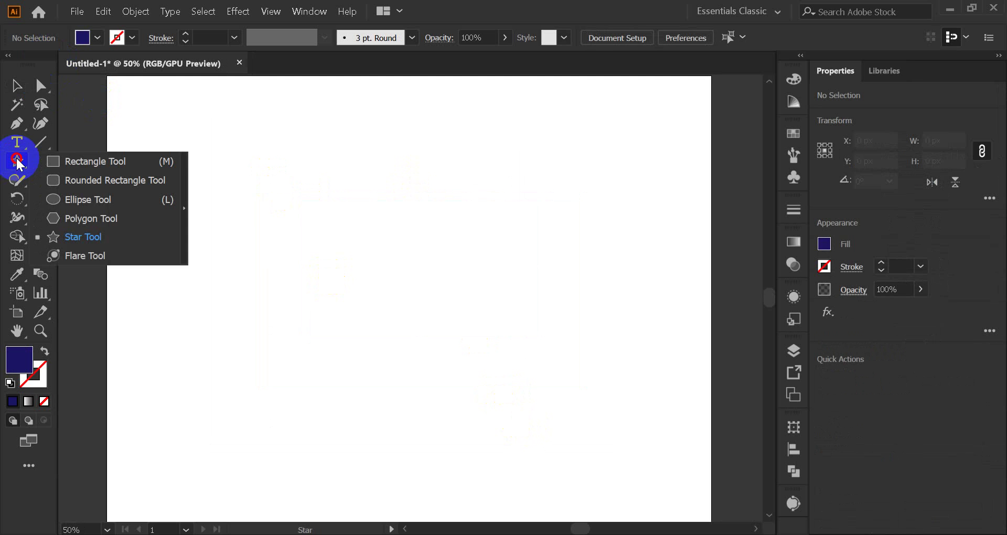
pyautogui.click(78, 178)
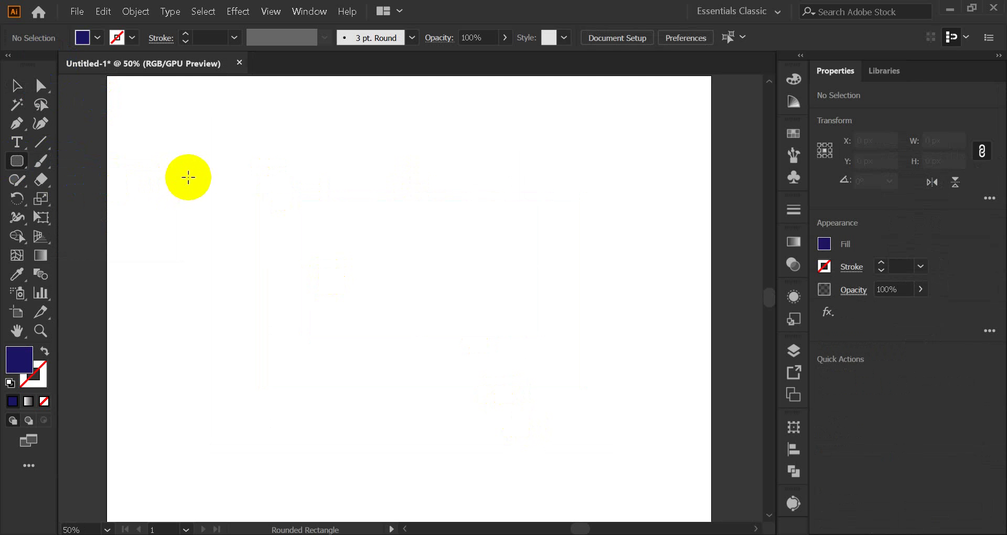
pyautogui.moveTo(177, 161); pyautogui.dragTo(294, 285)
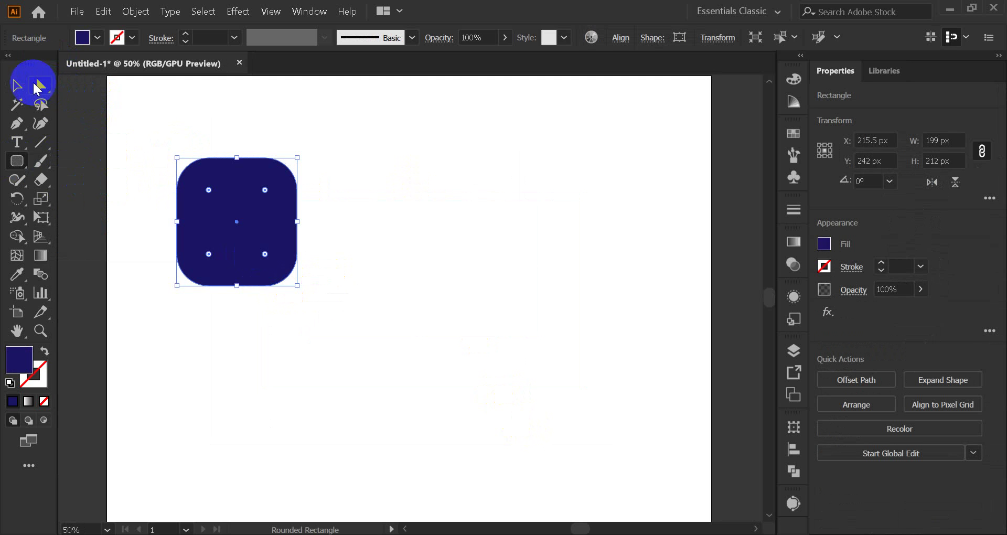
pyautogui.click(16, 85)
pyautogui.moveTo(210, 190); pyautogui.dragTo(202, 183)
pyautogui.moveTo(299, 286); pyautogui.dragTo(249, 230)
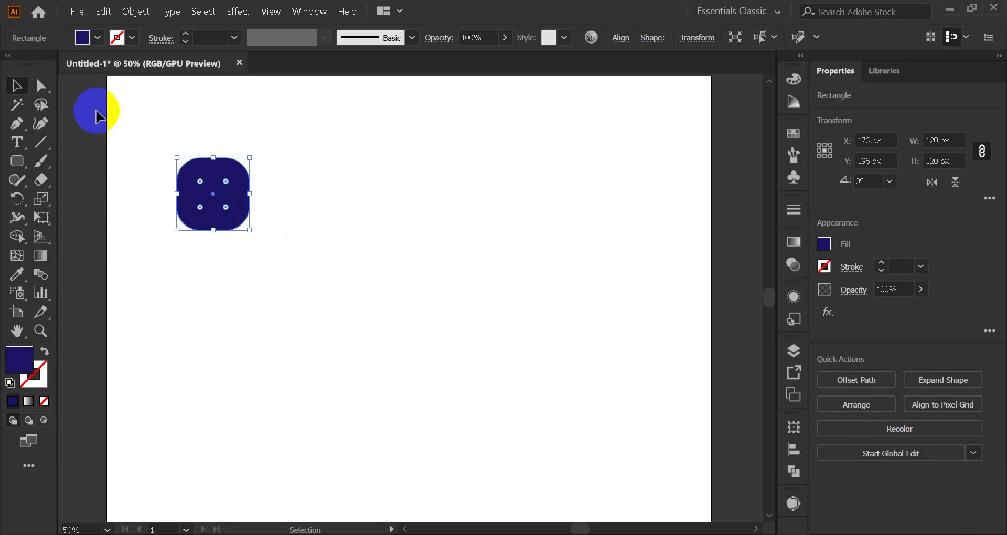
pyautogui.click(294, 186)
pyautogui.scroll(1, 290, 204)
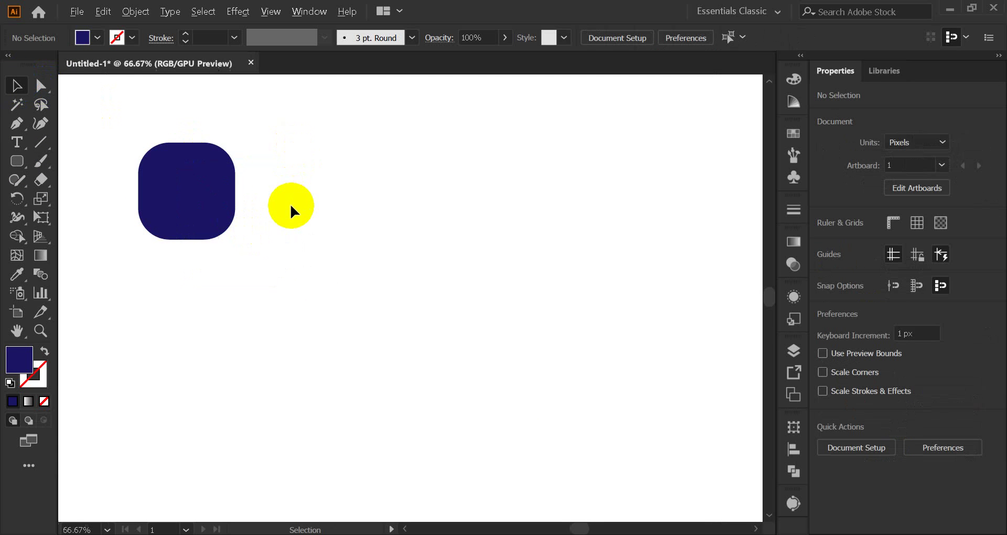
# Fill the rounded square with red
pyautogui.click(211, 180)
pyautogui.click(788, 142)
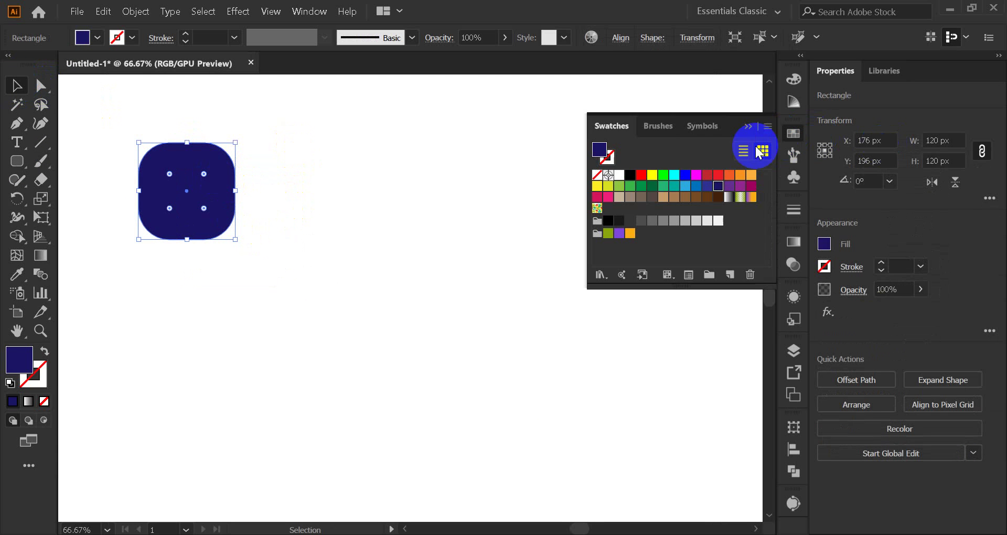
pyautogui.click(640, 174)
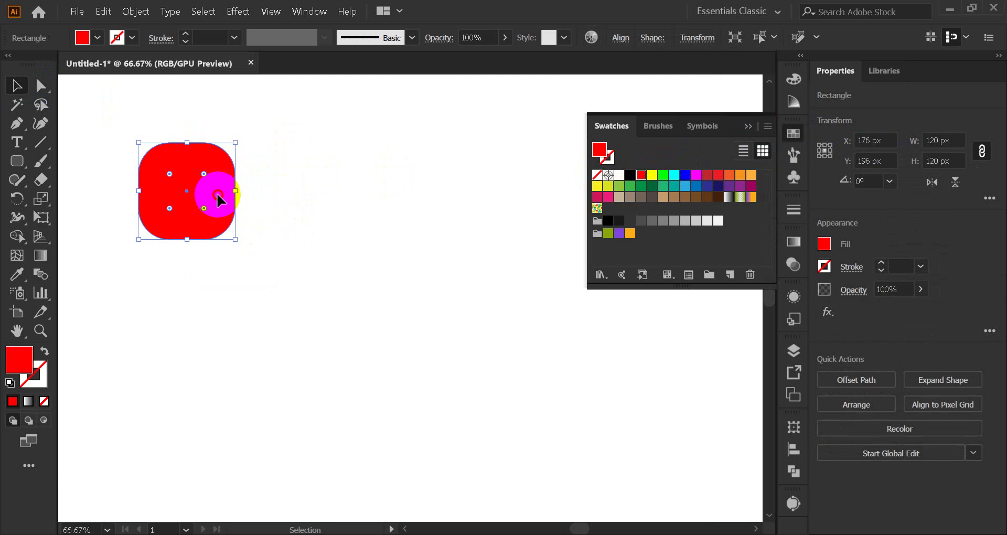
# Duplicate the red rounded square, fill the duplicate black, and scatter copies until six black squares surround the artboard's middle
pyautogui.moveTo(217, 193); pyautogui.dragTo(380, 293)
pyautogui.click(634, 175)
pyautogui.click(516, 207)
pyautogui.moveTo(380, 294); pyautogui.dragTo(544, 422)
pyautogui.moveTo(540, 371); pyautogui.dragTo(551, 222)
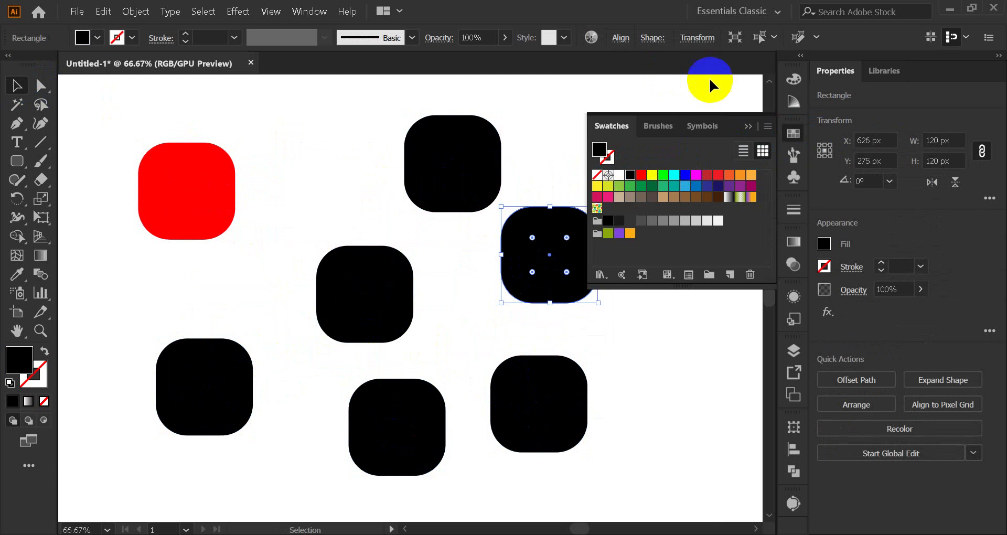
# Fill the central rounded square with red and the one to its upper right, at X 626 px, with yellow
pyautogui.click(466, 181)
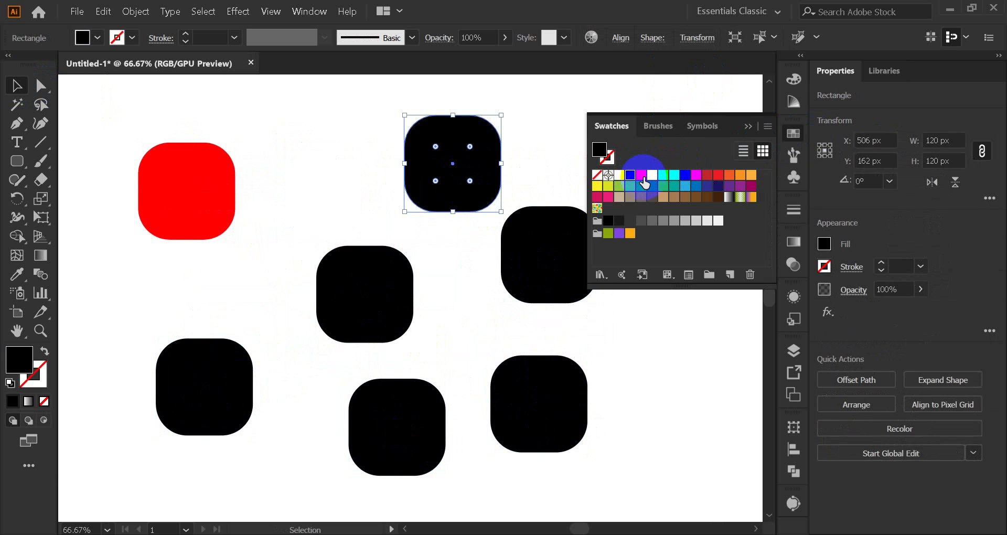
pyautogui.click(385, 270)
pyautogui.click(641, 176)
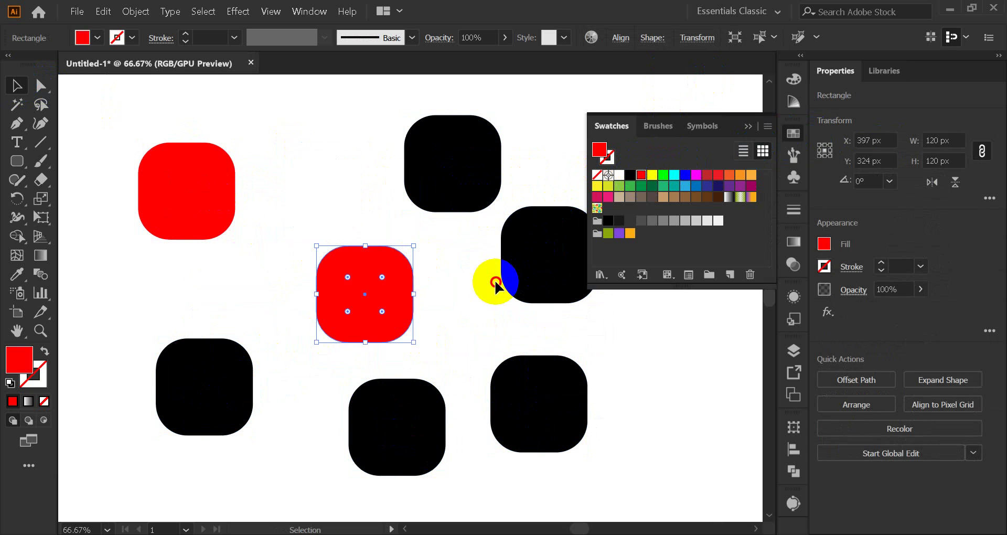
pyautogui.click(505, 275)
pyautogui.click(653, 175)
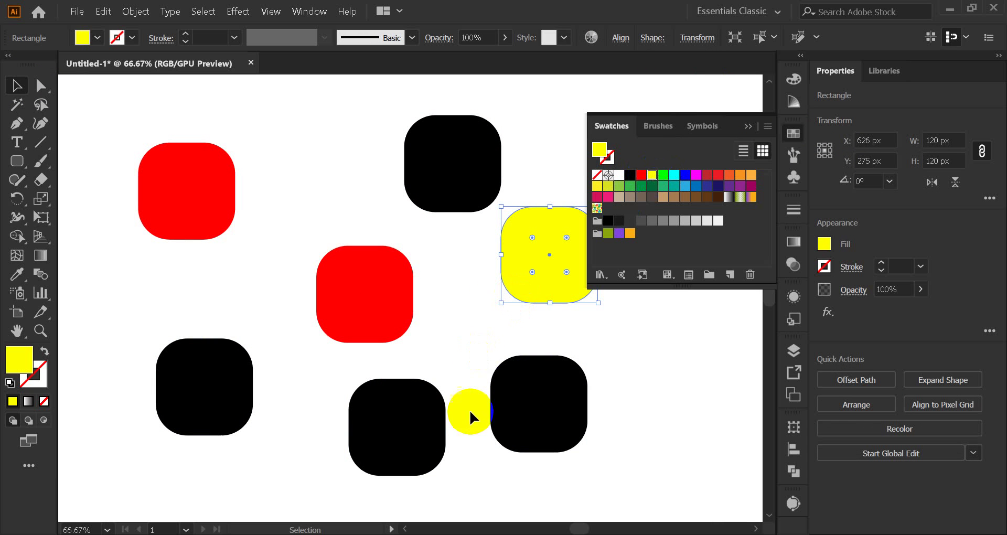
# Fill the rounded square at X 437 px, Y 489 px with blue and the one at X 613 px with dark green
pyautogui.click(401, 448)
pyautogui.click(685, 175)
pyautogui.click(552, 423)
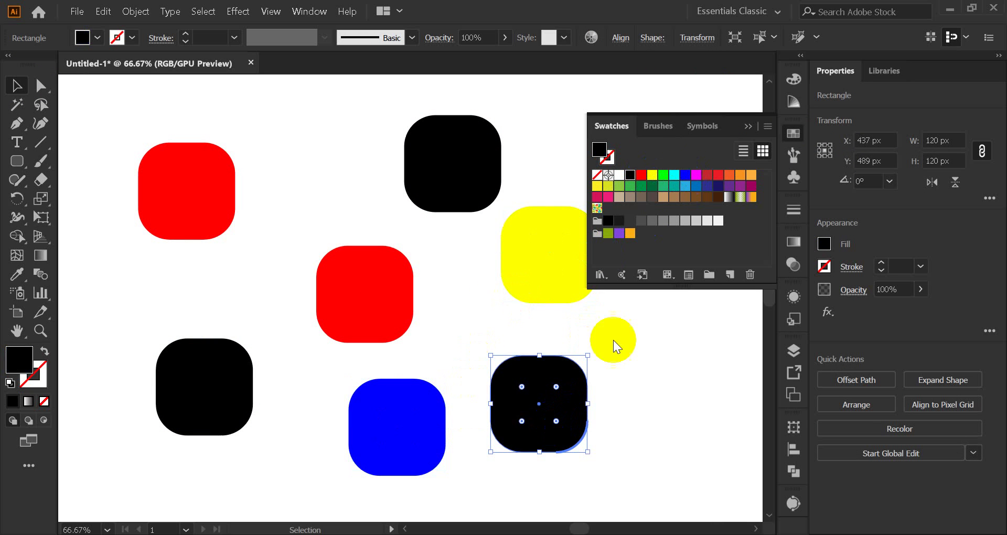
pyautogui.click(718, 174)
pyautogui.click(553, 385)
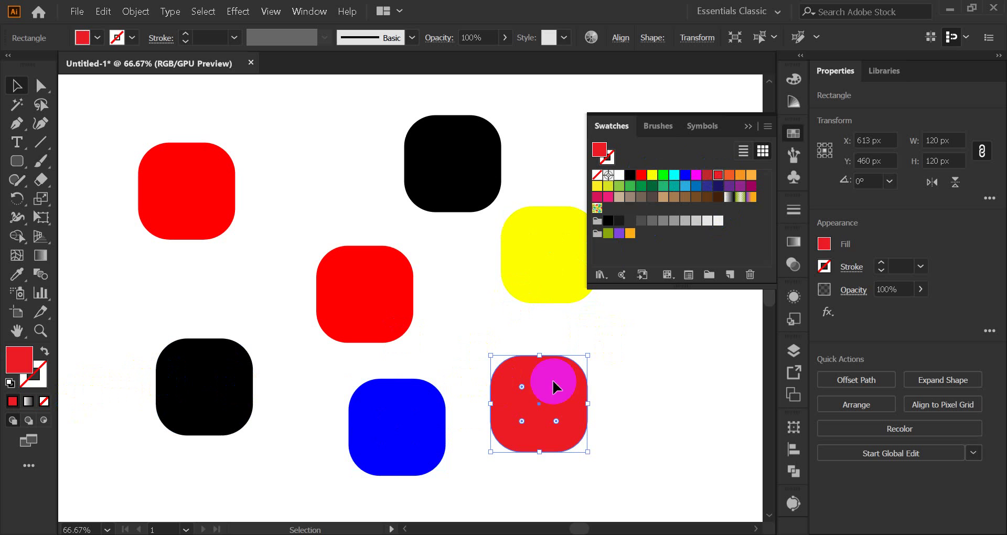
pyautogui.click(652, 186)
# Fill the black rounded square at X 198 px, Y 439 px with the purple swatch R=147 G=39 B=143
pyautogui.click(203, 391)
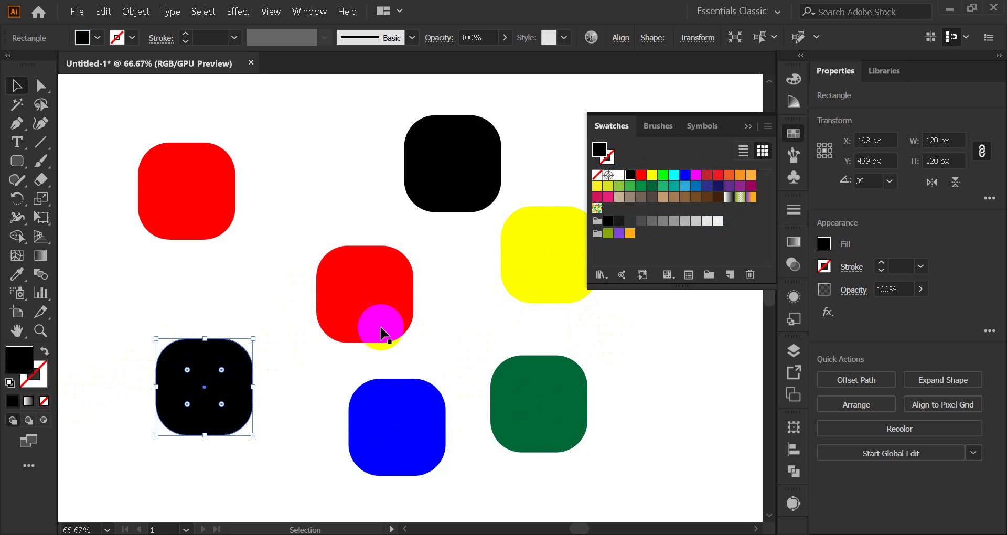
pyautogui.click(750, 190)
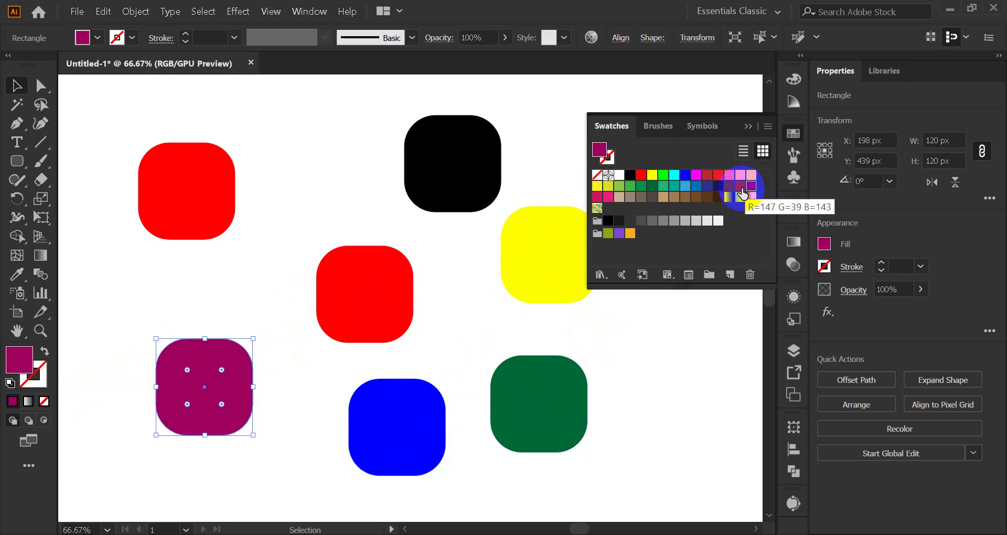
pyautogui.click(718, 175)
pyautogui.click(740, 186)
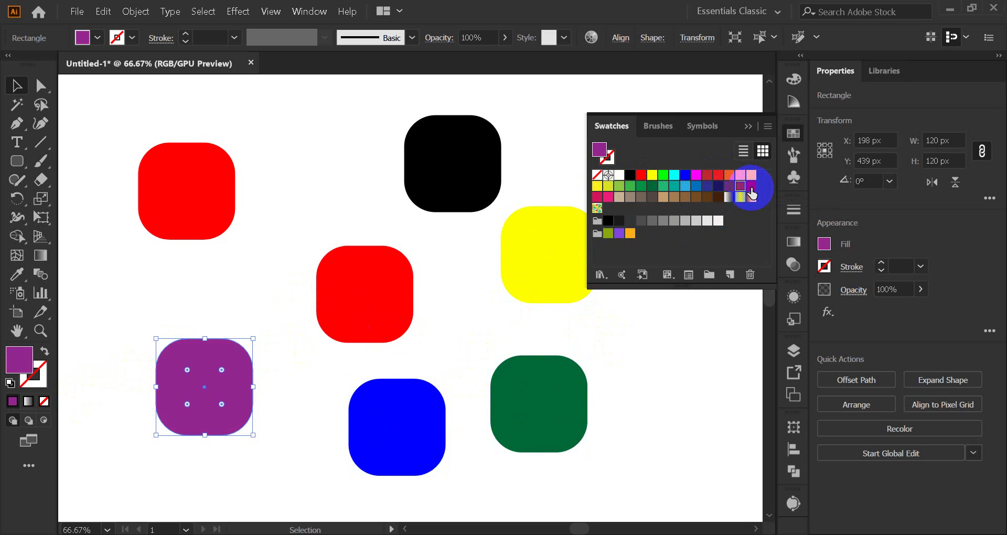
pyautogui.moveTo(752, 194); pyautogui.dragTo(703, 192)
pyautogui.click(745, 129)
pyautogui.click(640, 164)
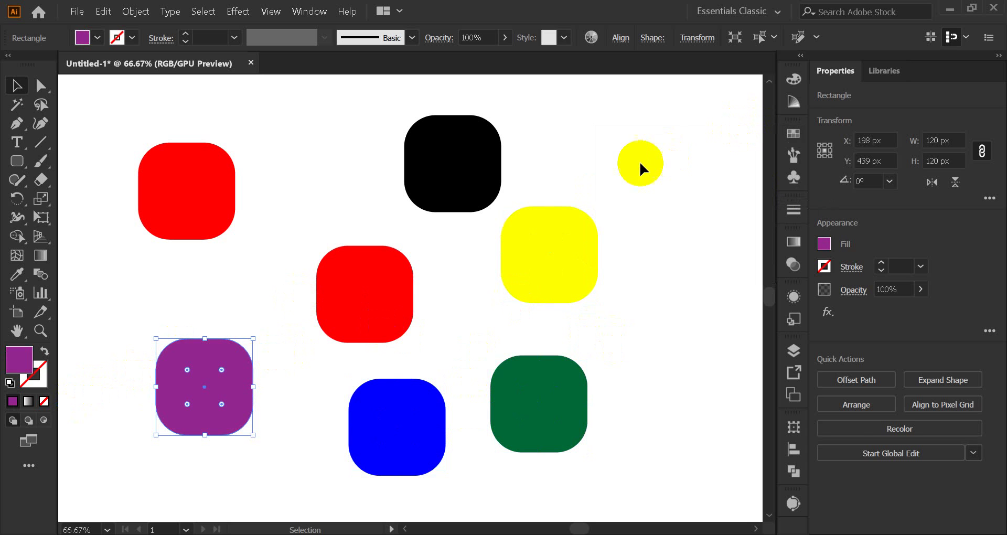
# Fill the central red rounded square with dark brown
pyautogui.click(378, 287)
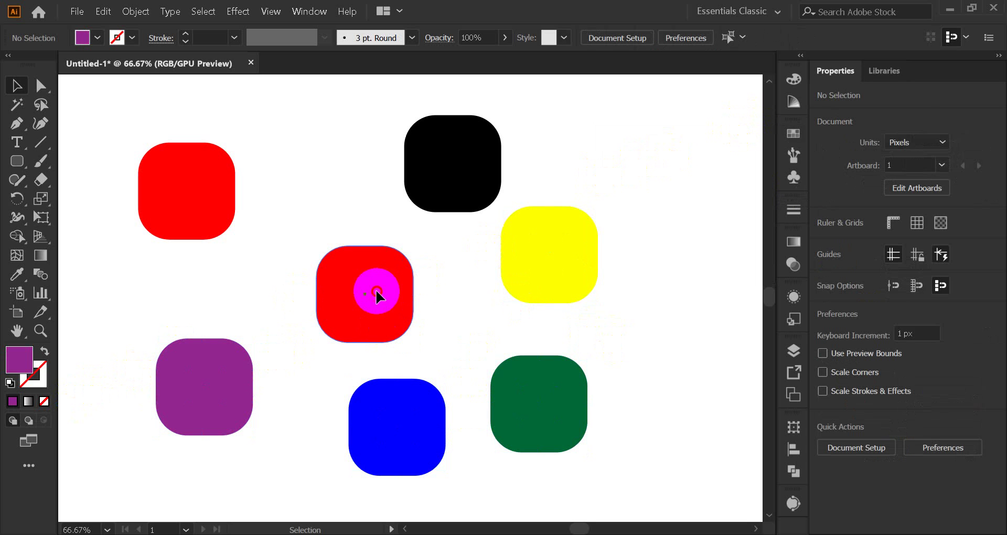
pyautogui.click(795, 134)
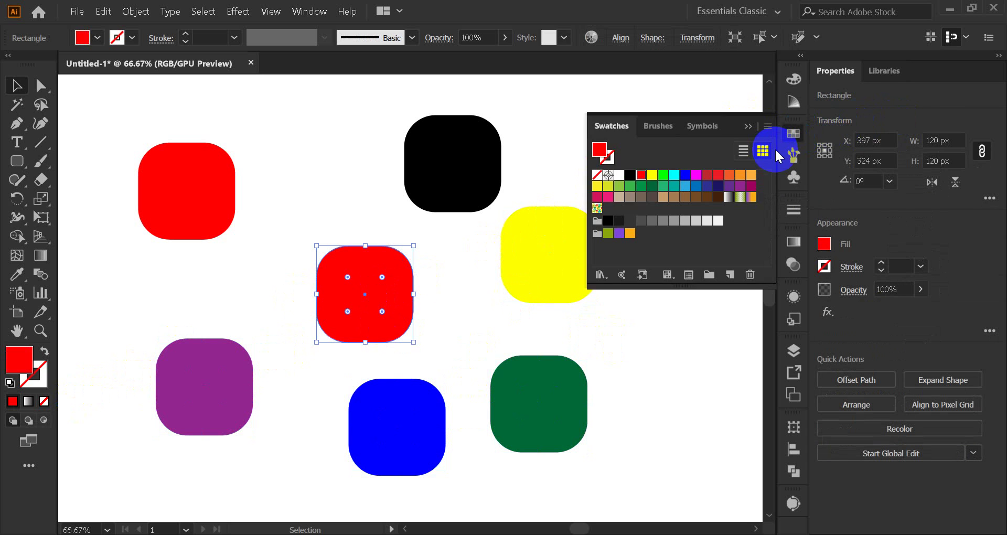
pyautogui.click(685, 198)
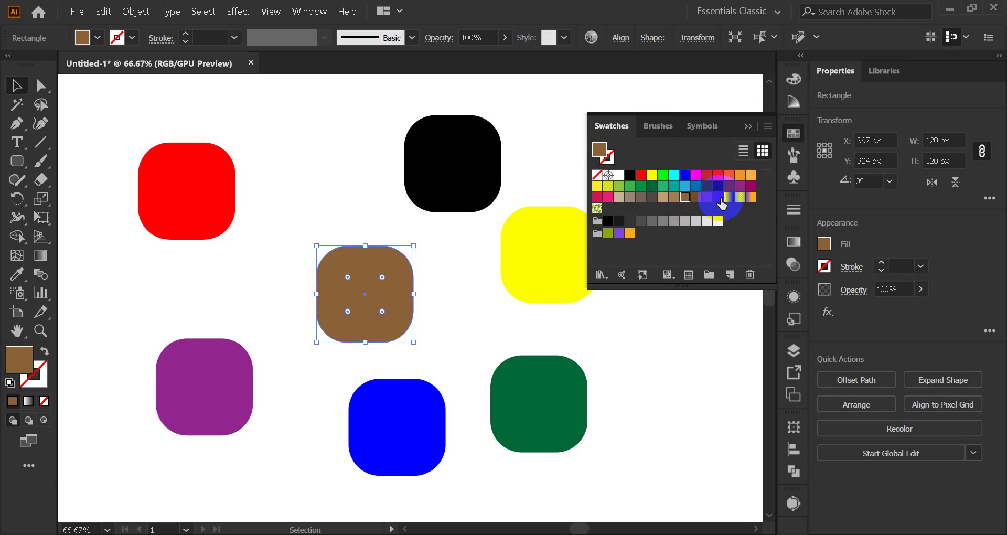
pyautogui.click(718, 198)
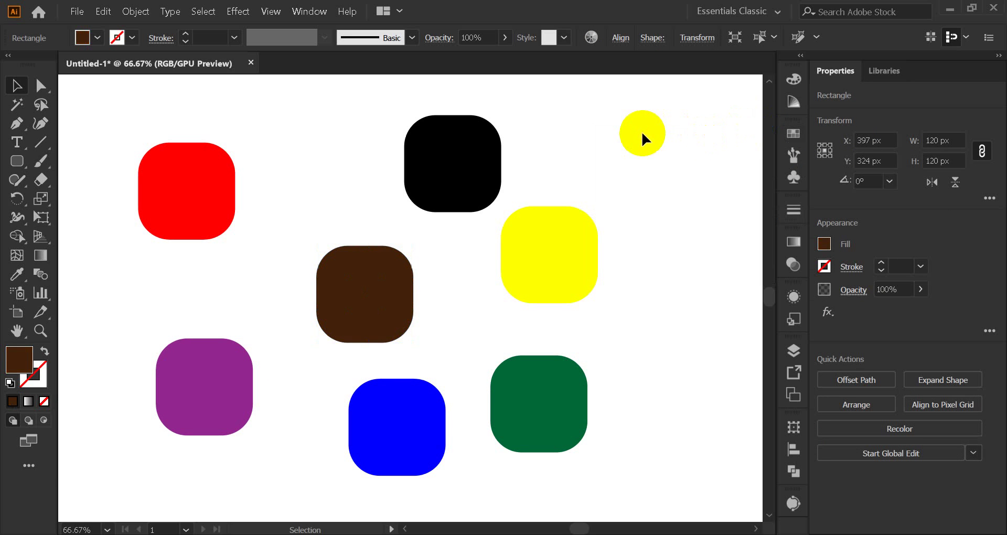
pyautogui.click(640, 131)
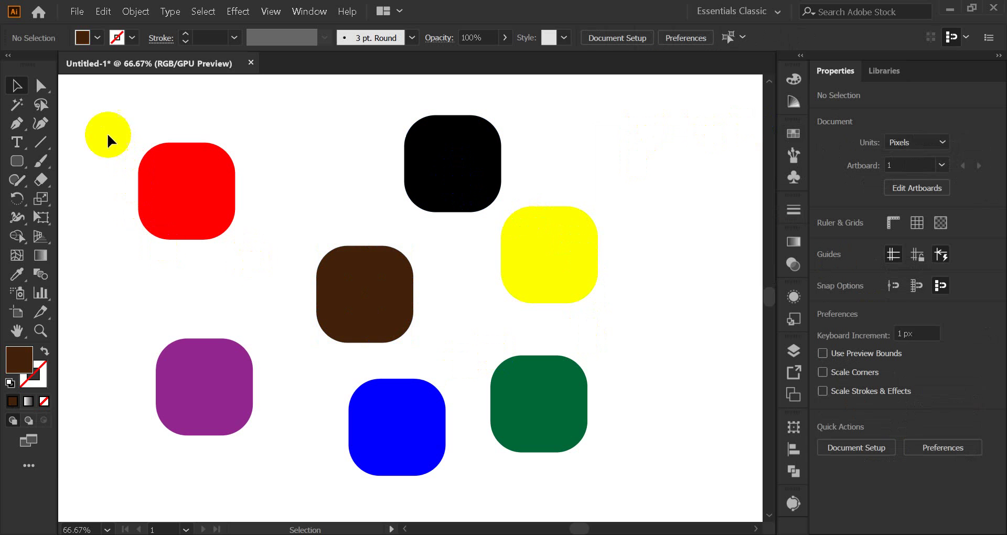
pyautogui.moveTo(109, 135); pyautogui.dragTo(632, 464)
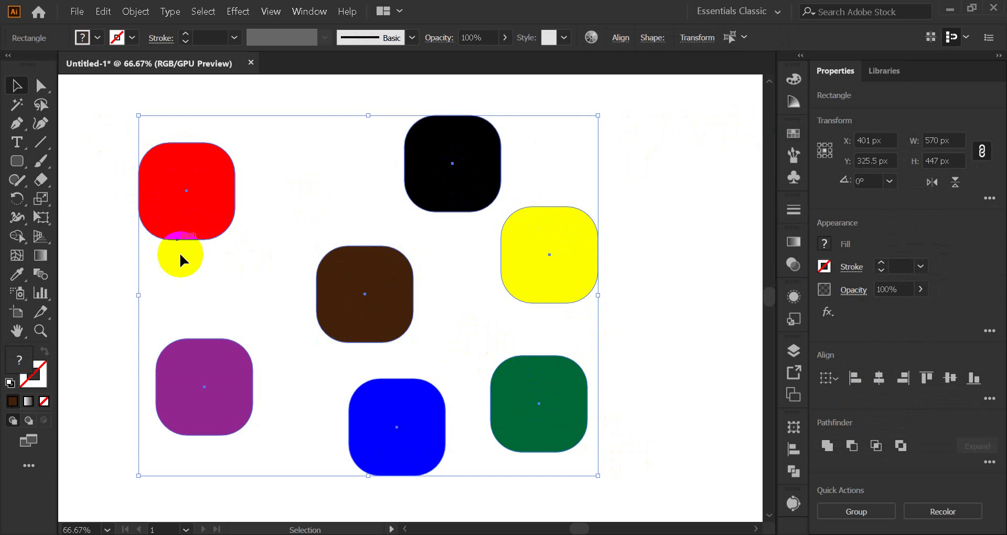
pyautogui.click(528, 259)
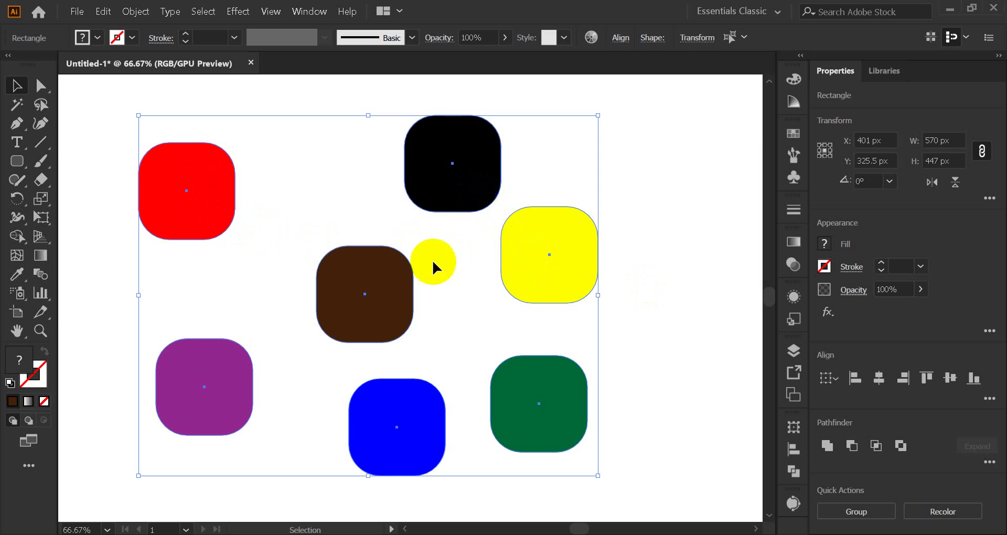
pyautogui.click(402, 309)
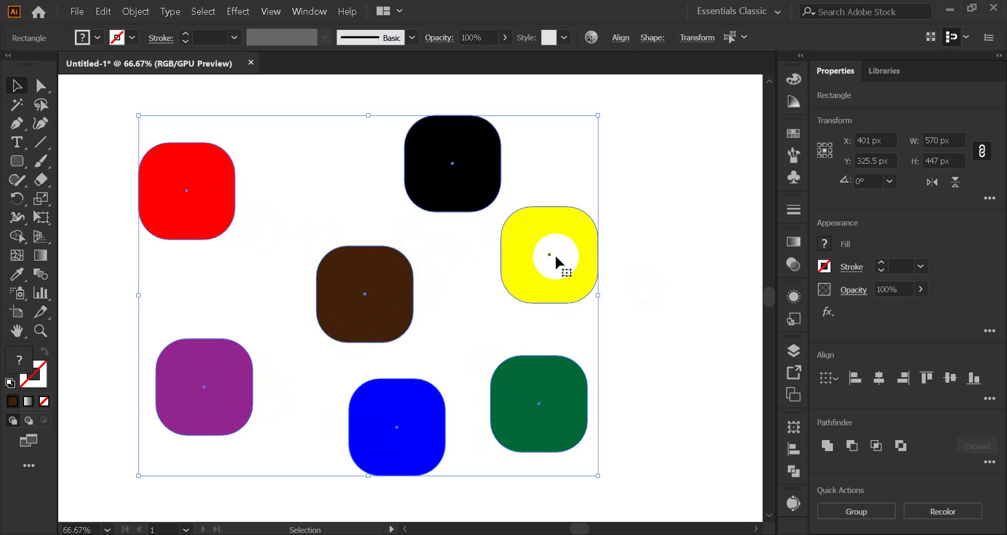
pyautogui.click(297, 206)
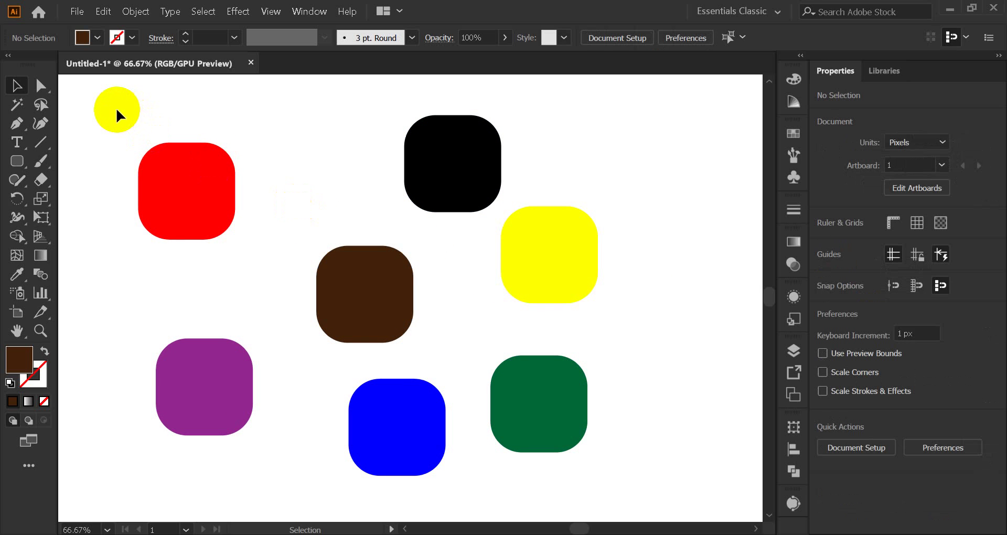
pyautogui.moveTo(112, 107); pyautogui.dragTo(641, 480)
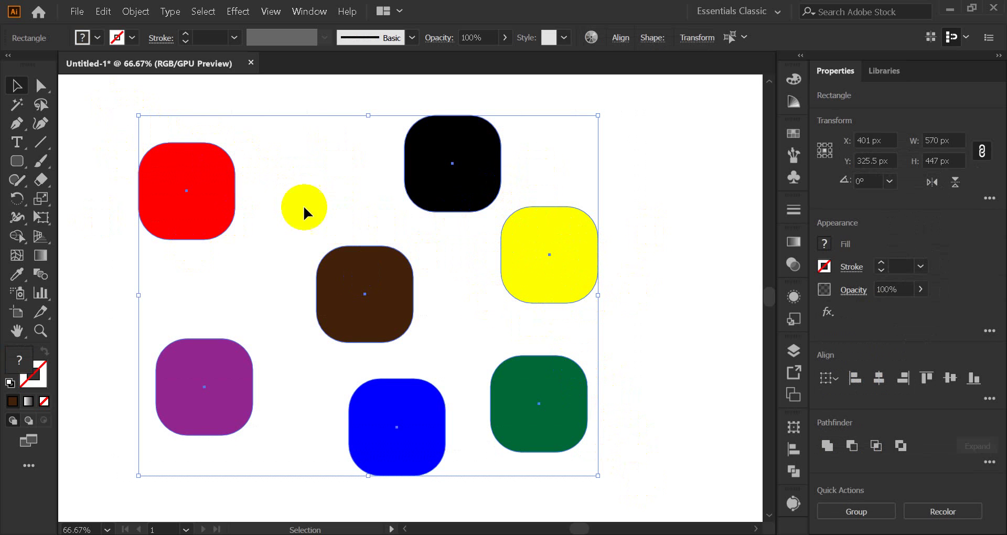
pyautogui.click(124, 109)
pyautogui.moveTo(123, 108); pyautogui.dragTo(667, 497)
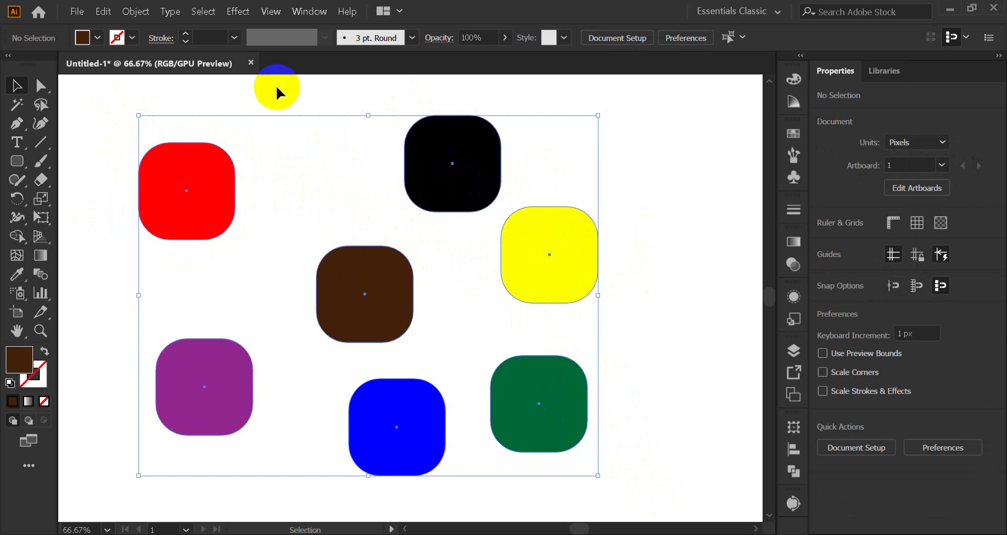
pyautogui.click(528, 265)
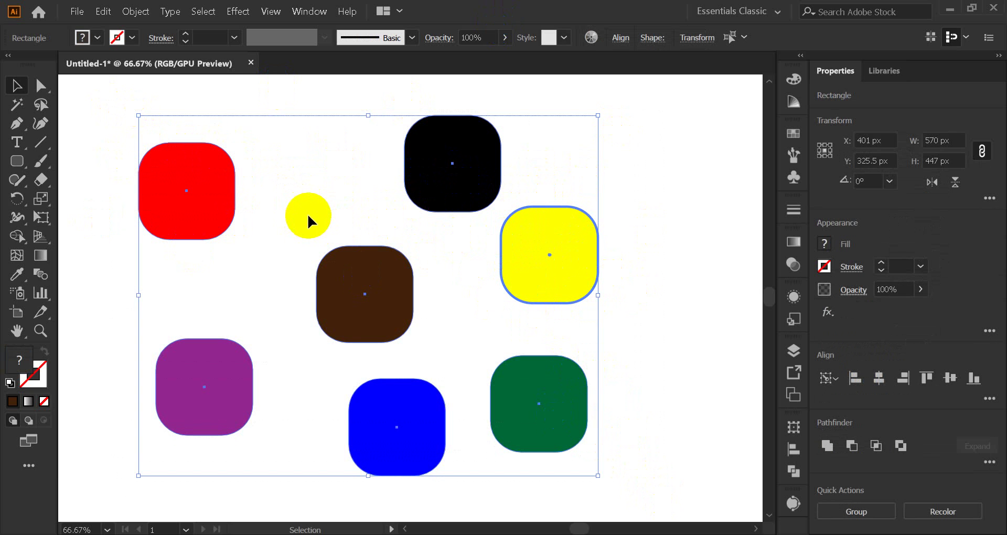
pyautogui.click(646, 209)
# Select all seven rounded squares and set the alignment reference to Align to Selection
pyautogui.moveTo(86, 98); pyautogui.dragTo(703, 511)
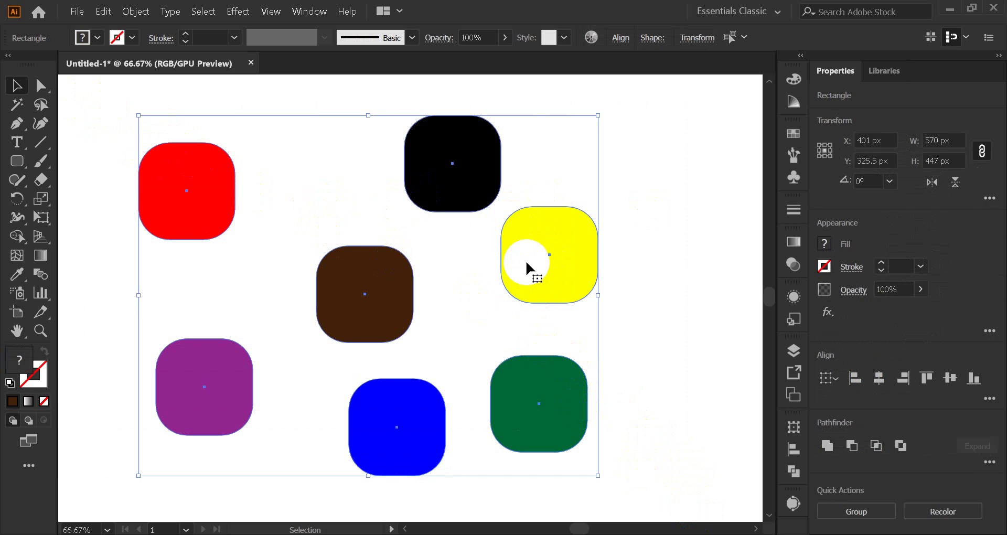
pyautogui.click(526, 263)
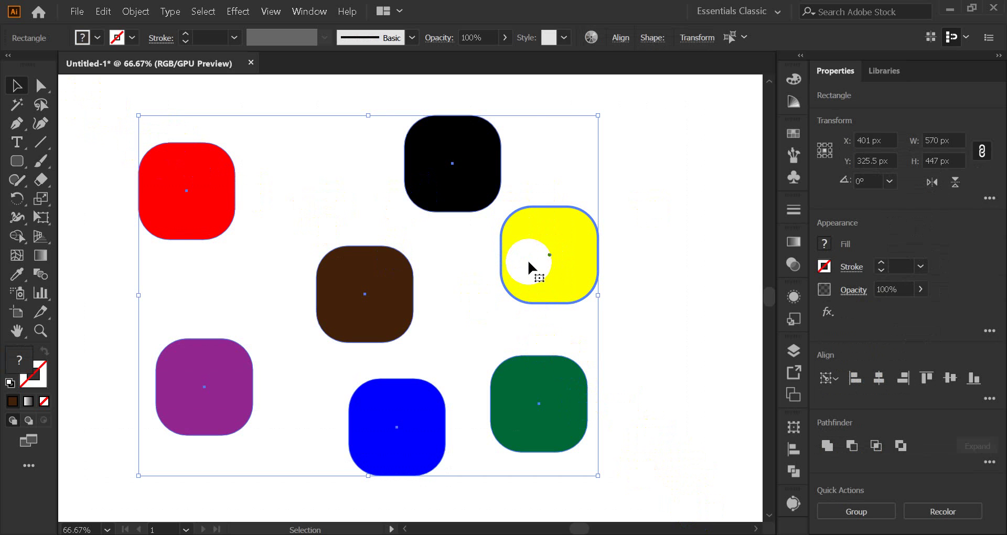
pyautogui.click(795, 450)
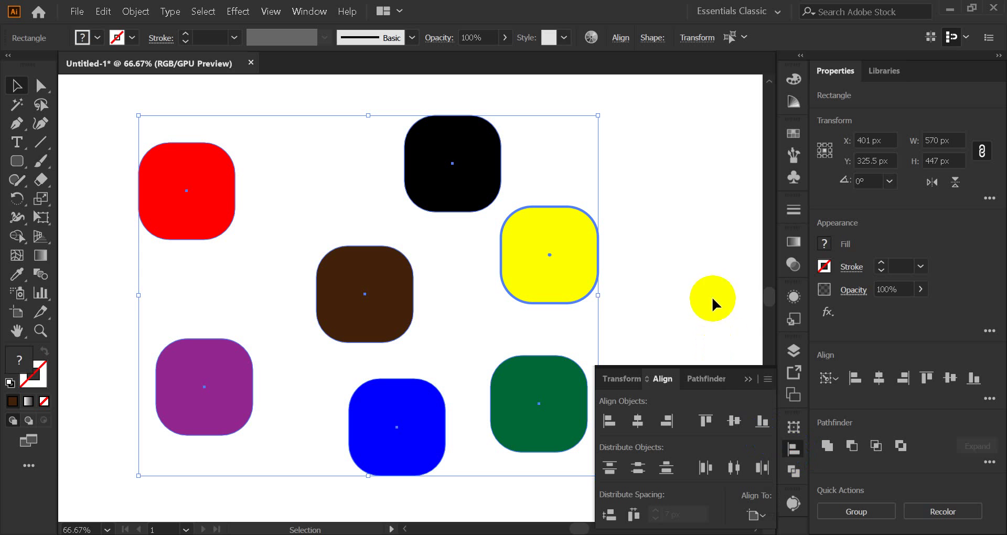
pyautogui.click(764, 519)
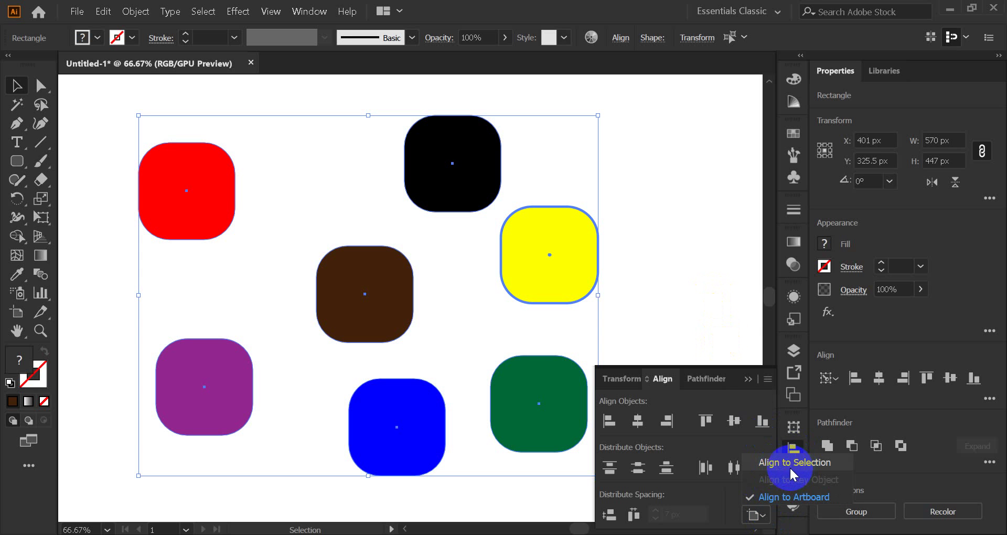
pyautogui.click(781, 464)
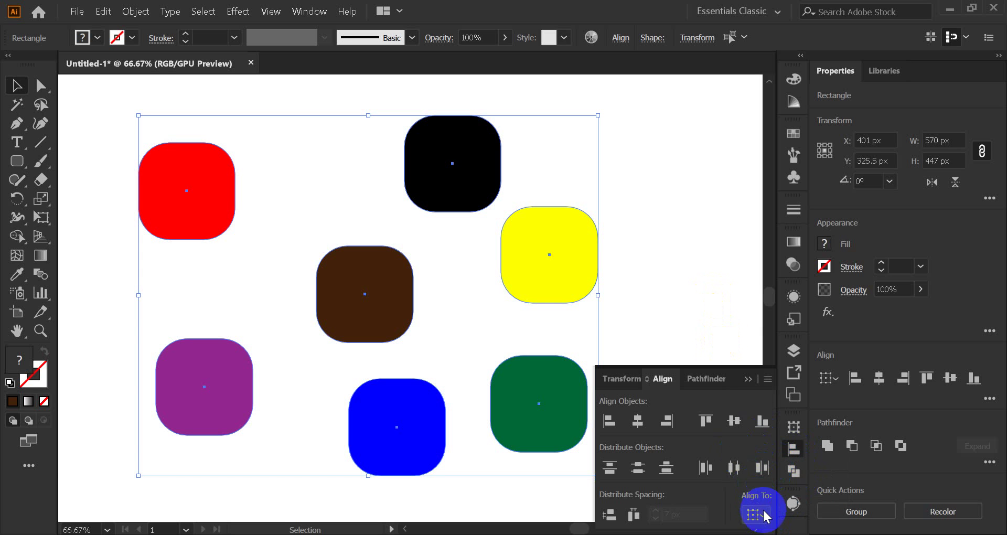
# Try the yellow rounded square as the key object, check the Align to Key Object option, and release the key object
pyautogui.moveTo(502, 265); pyautogui.dragTo(548, 273)
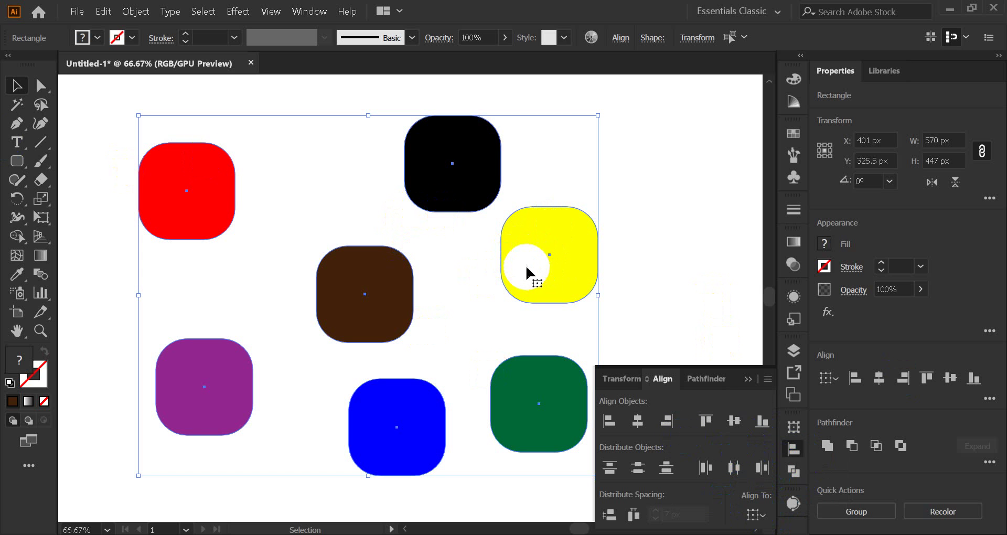
pyautogui.click(527, 270)
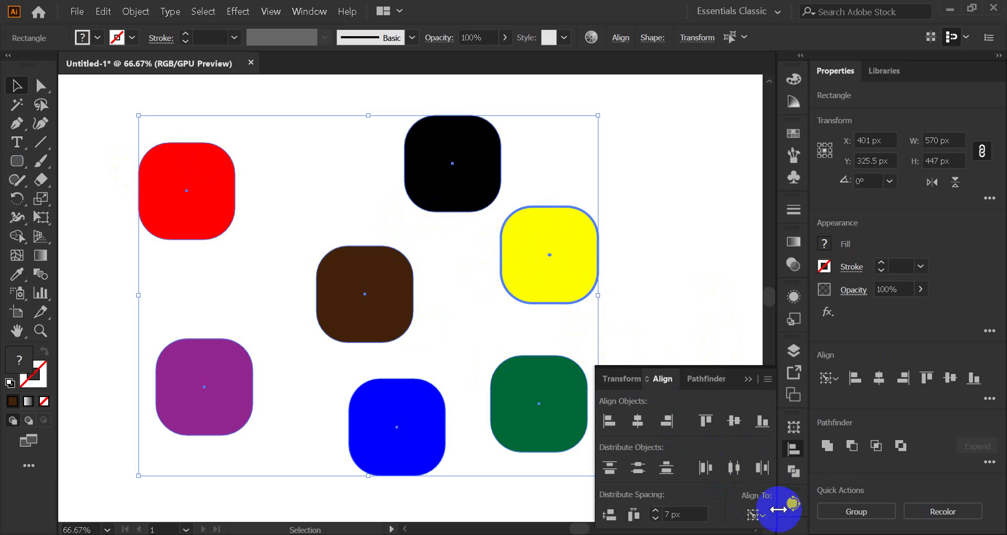
pyautogui.click(756, 515)
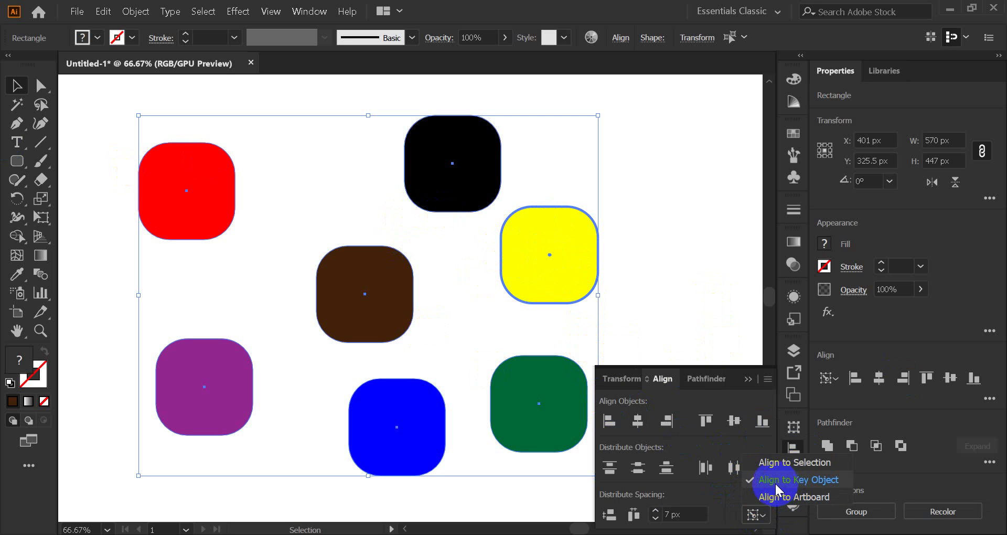
pyautogui.click(831, 487)
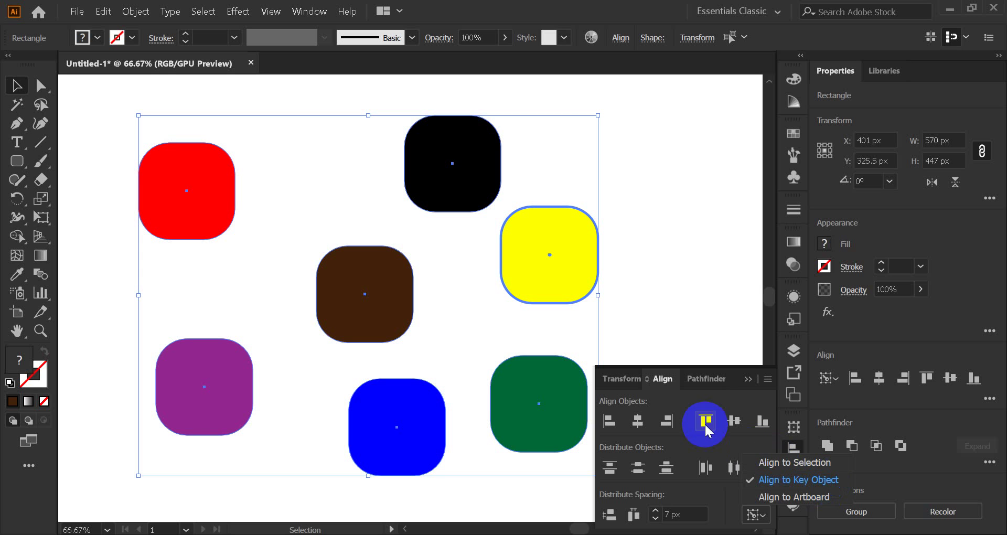
pyautogui.click(549, 255)
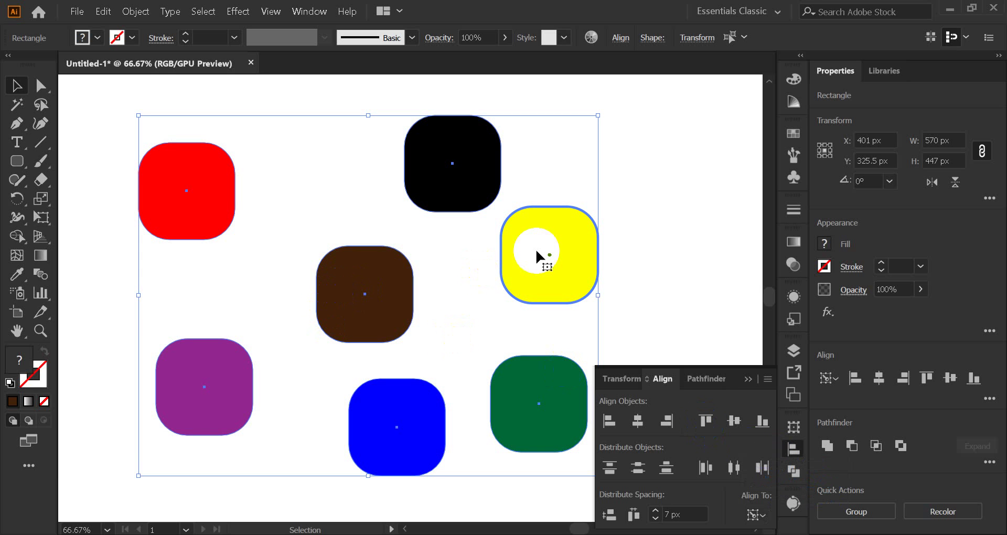
pyautogui.click(767, 527)
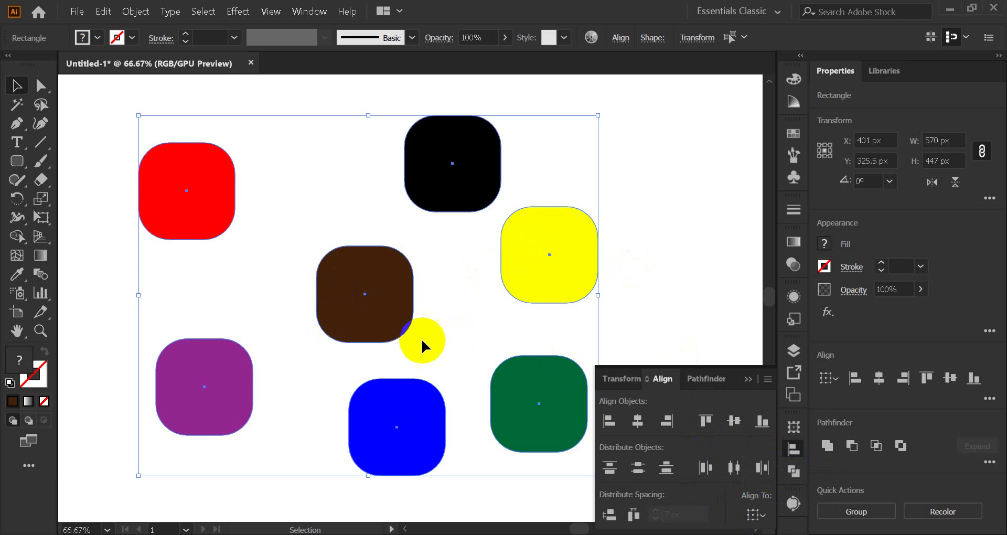
# Make the yellow rounded square the key object and align all seven squares to its vertical center
pyautogui.click(555, 272)
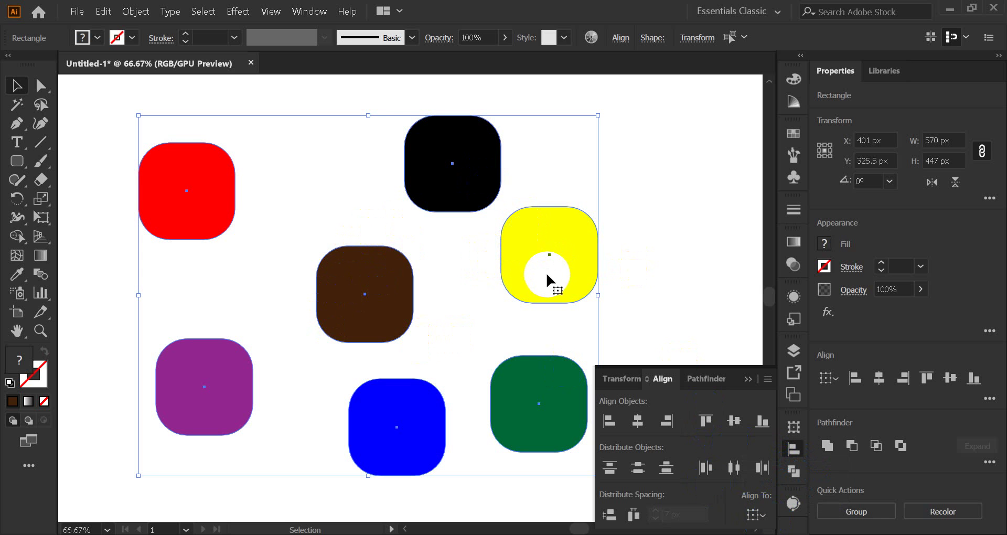
pyautogui.click(548, 272)
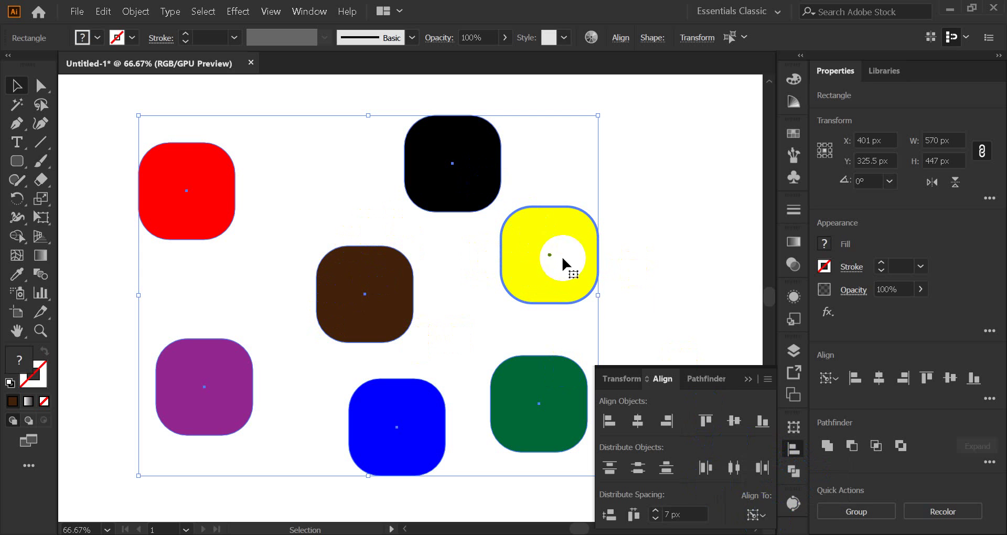
pyautogui.click(757, 517)
pyautogui.click(757, 516)
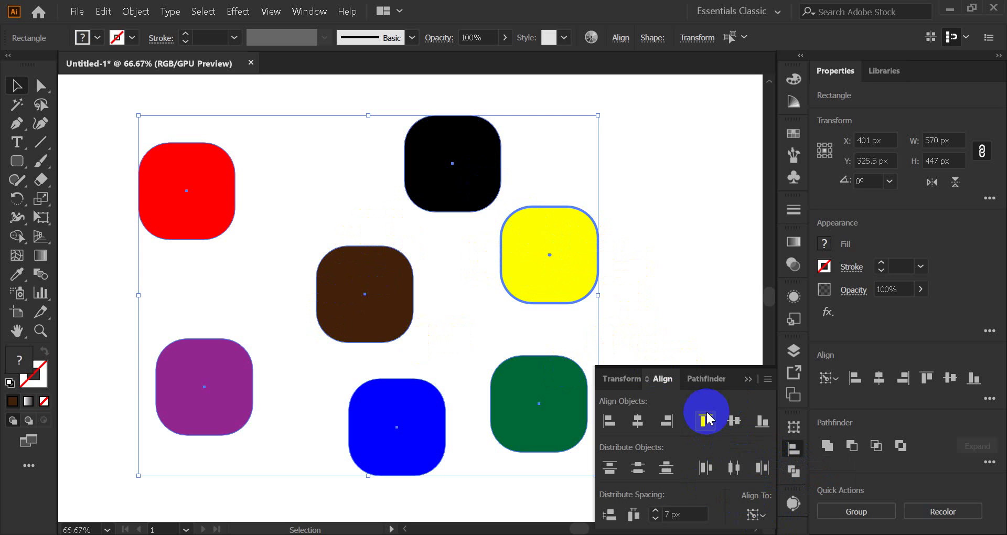
pyautogui.click(749, 415)
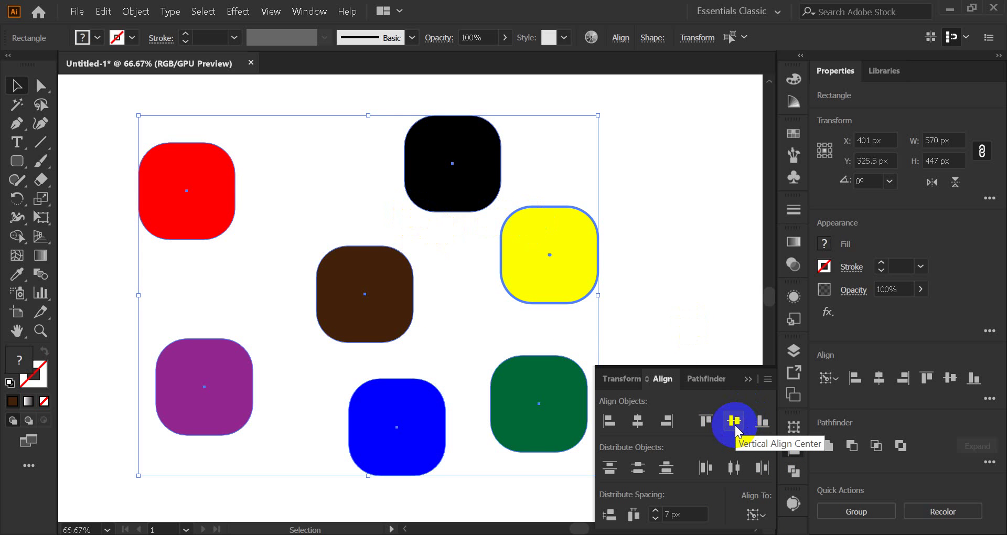
pyautogui.click(735, 427)
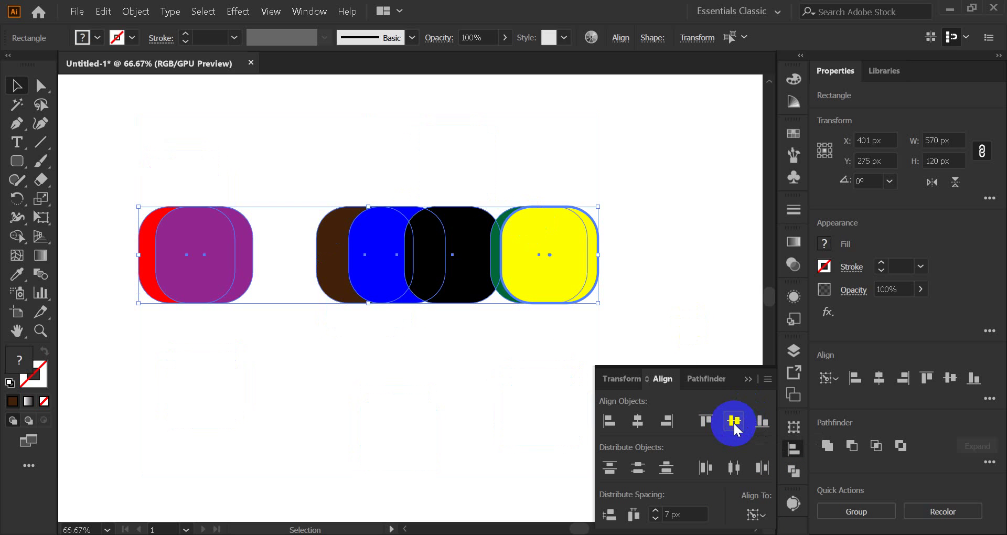
pyautogui.click(655, 303)
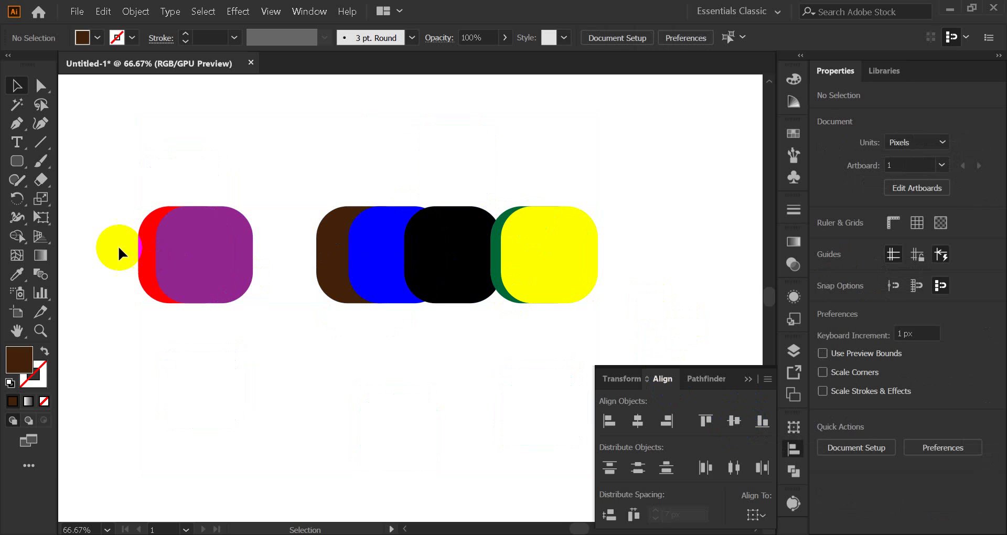
# Select all seven vertically aligned rounded squares and distribute them evenly by their horizontal centers
pyautogui.moveTo(116, 187); pyautogui.dragTo(641, 314)
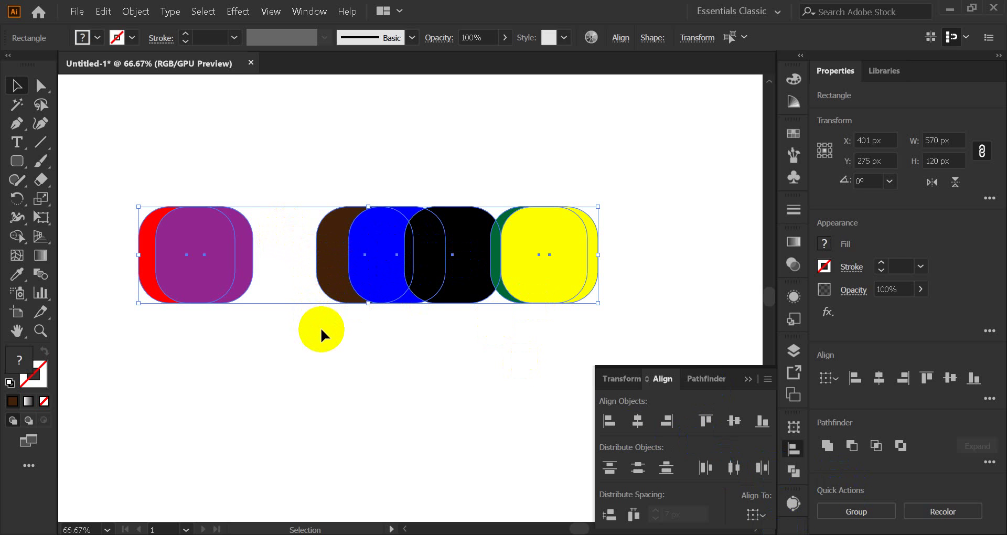
pyautogui.click(263, 274)
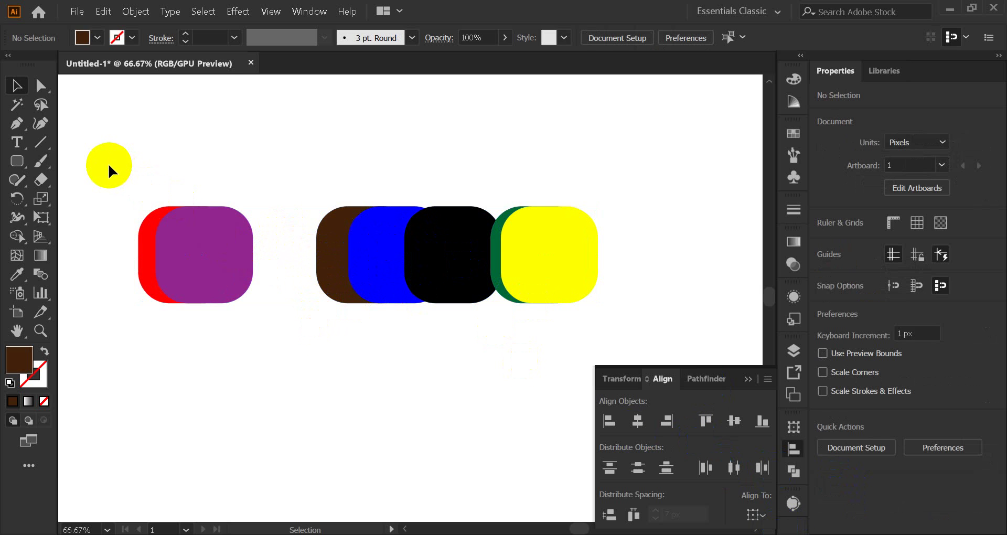
pyautogui.moveTo(109, 166); pyautogui.dragTo(631, 304)
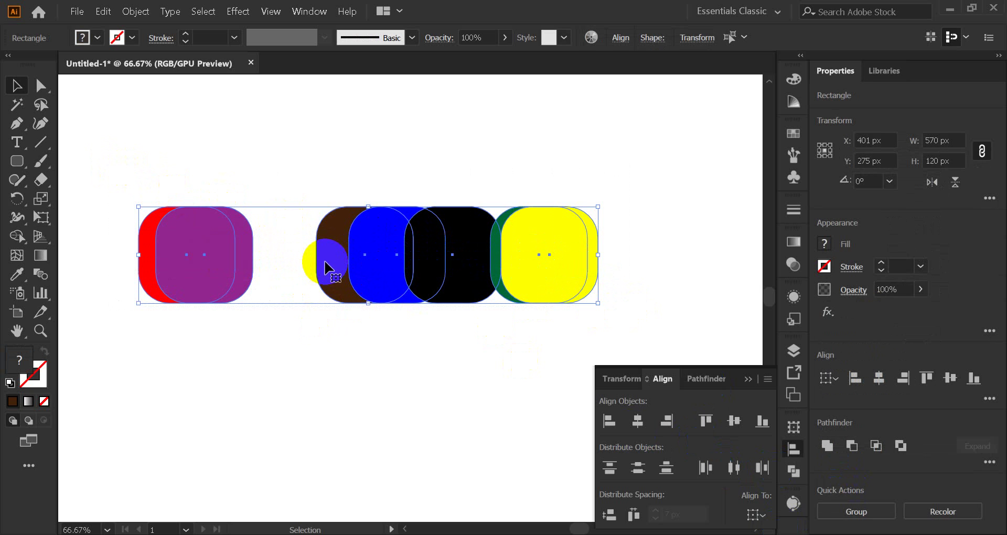
pyautogui.scroll(1, 124, 224)
pyautogui.scroll(-1, 142, 222)
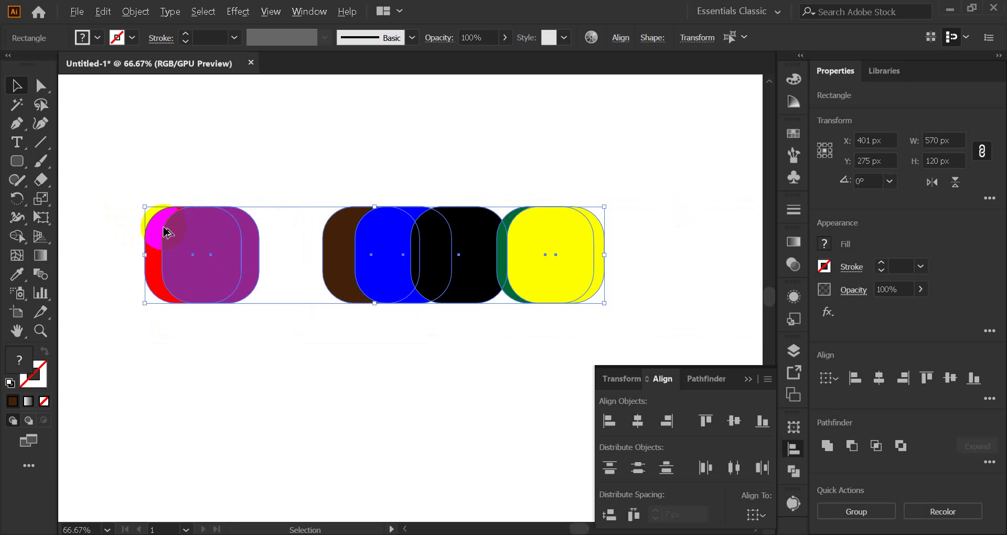
pyautogui.click(734, 421)
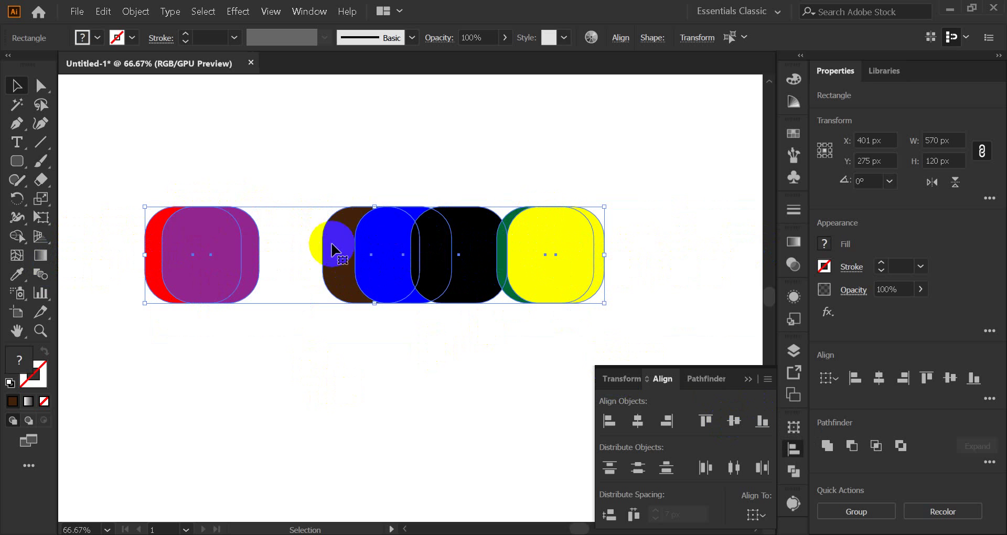
pyautogui.click(220, 247)
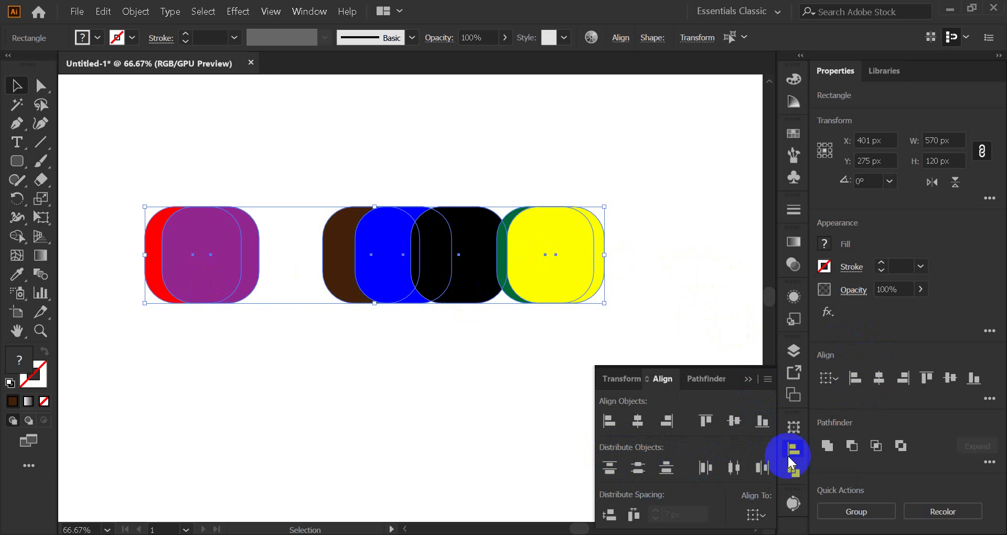
pyautogui.click(733, 468)
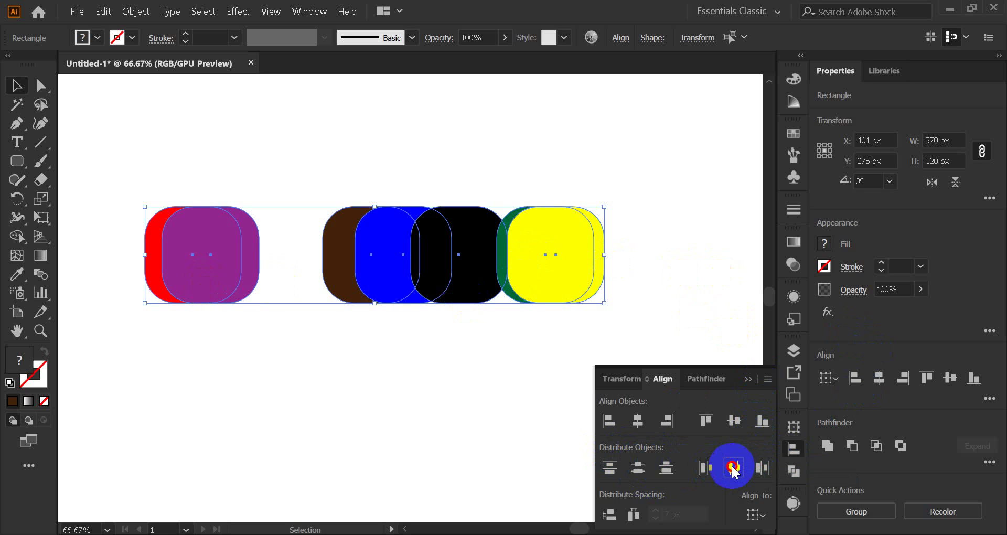
pyautogui.click(443, 367)
pyautogui.moveTo(335, 240); pyautogui.dragTo(664, 308)
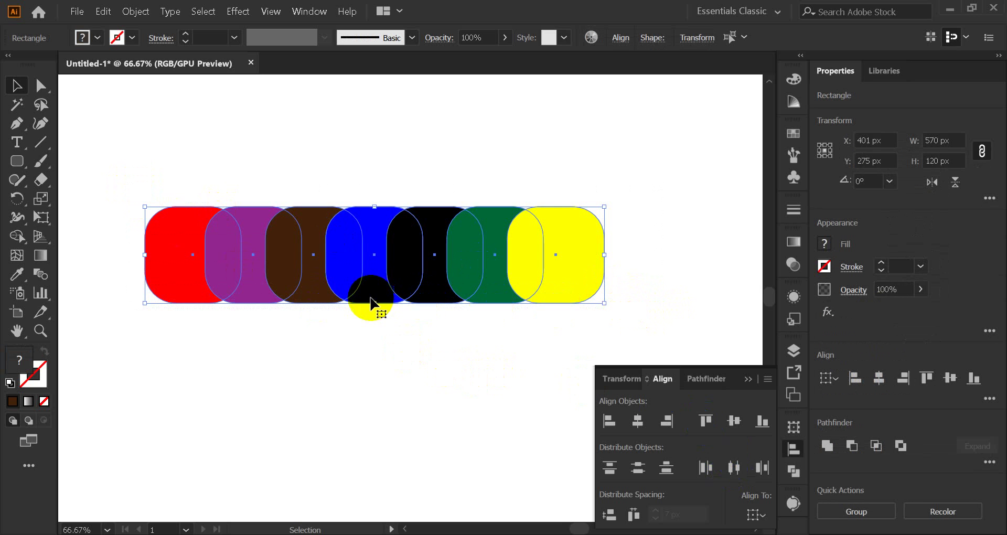
# Scatter the seven squares: red, blue and green across the upper area, purple, brown and black across the lower, yellow in between
pyautogui.scroll(-4, 458, 293)
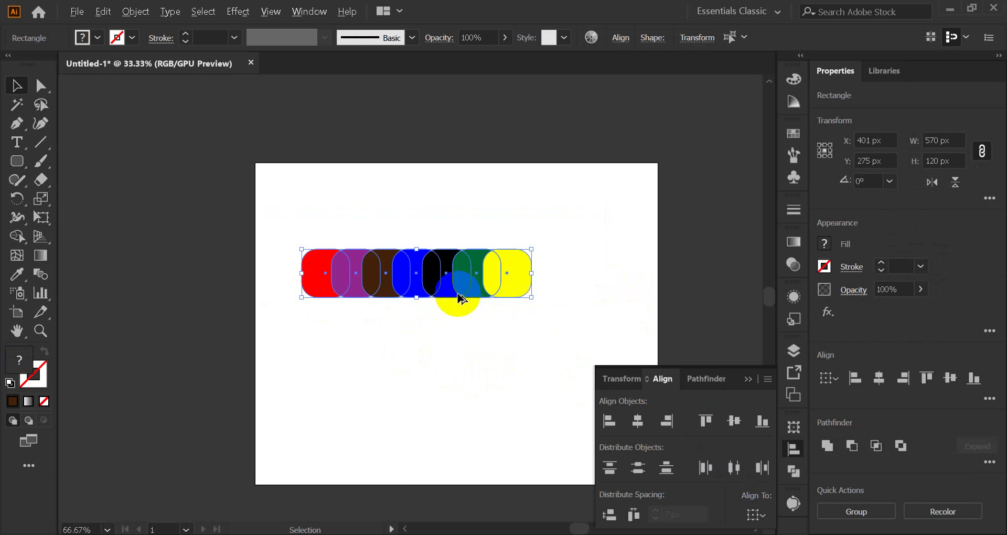
pyautogui.scroll(3, 405, 298)
pyautogui.scroll(1, 404, 298)
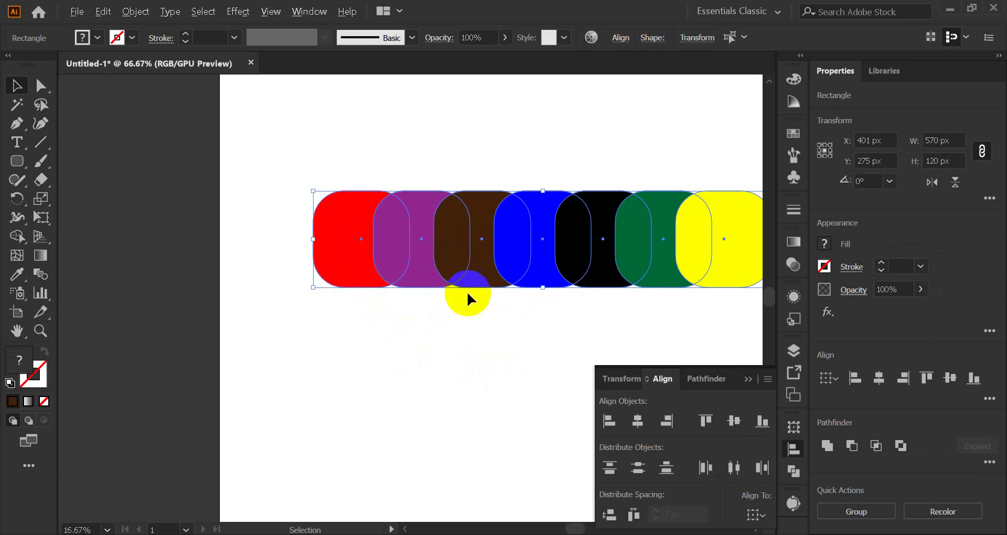
pyautogui.moveTo(533, 310); pyautogui.dragTo(412, 333)
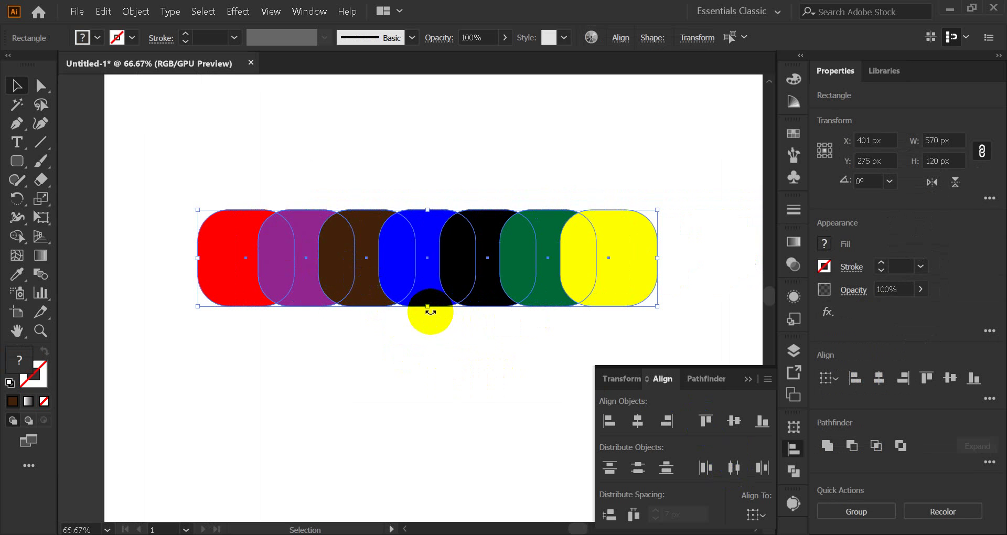
pyautogui.click(242, 287)
pyautogui.moveTo(242, 287); pyautogui.dragTo(199, 193)
pyautogui.moveTo(305, 257); pyautogui.dragTo(221, 381)
pyautogui.moveTo(341, 277); pyautogui.dragTo(373, 442)
pyautogui.moveTo(415, 269); pyautogui.dragTo(434, 153)
pyautogui.moveTo(495, 254); pyautogui.dragTo(535, 399)
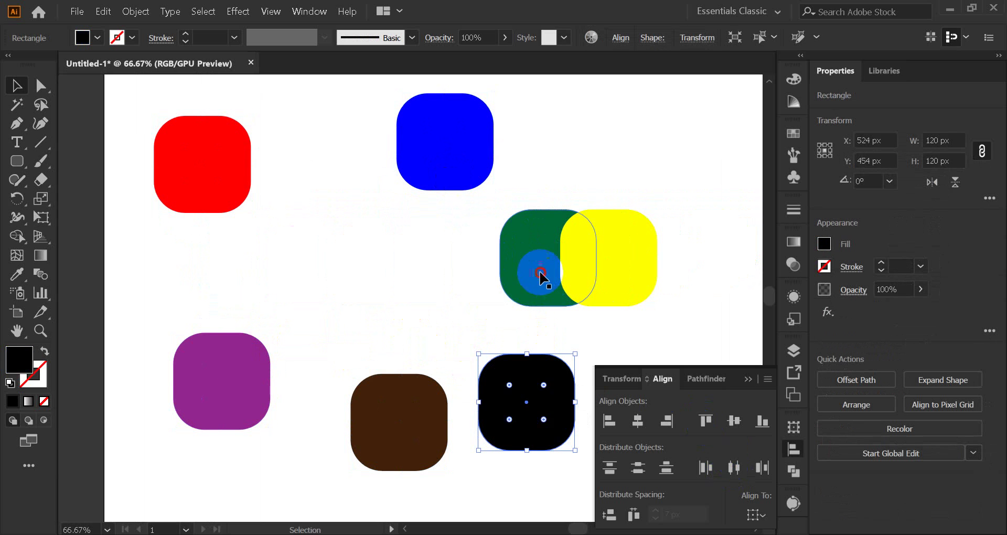
pyautogui.moveTo(540, 274); pyautogui.dragTo(557, 151)
pyautogui.moveTo(600, 252); pyautogui.dragTo(461, 304)
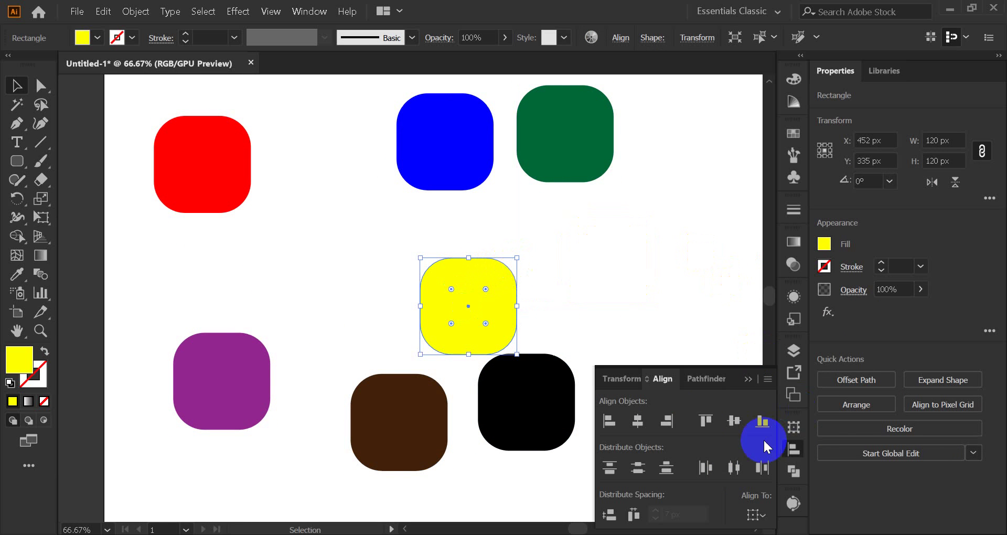
# Select all seven scattered squares, make the blue one the key object, and align them to its horizontal center
pyautogui.moveTo(144, 93); pyautogui.dragTo(582, 485)
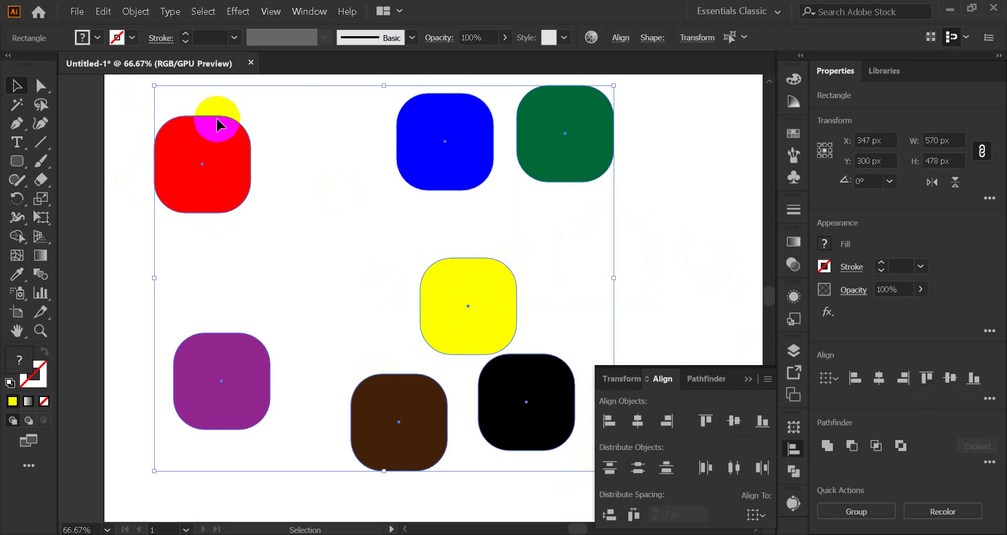
pyautogui.click(418, 141)
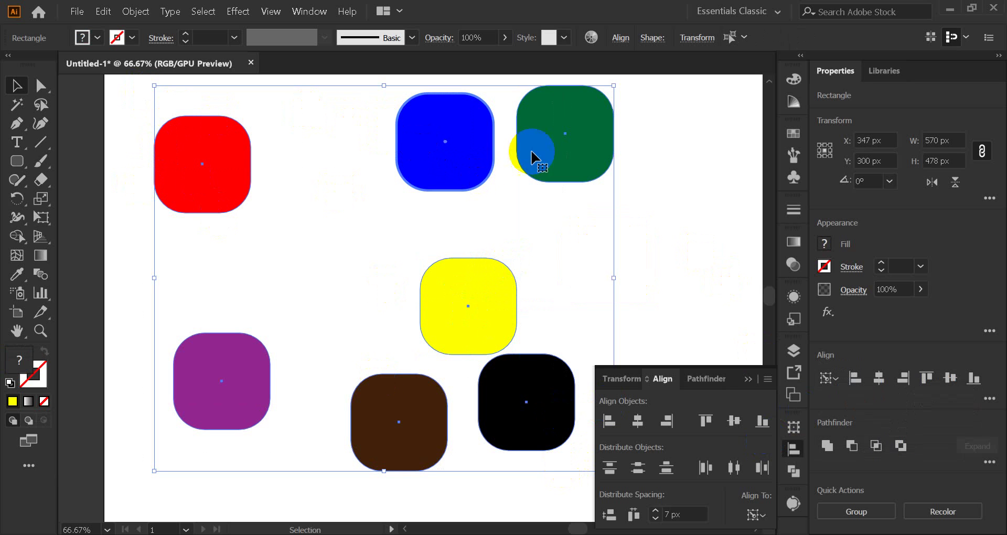
pyautogui.click(641, 421)
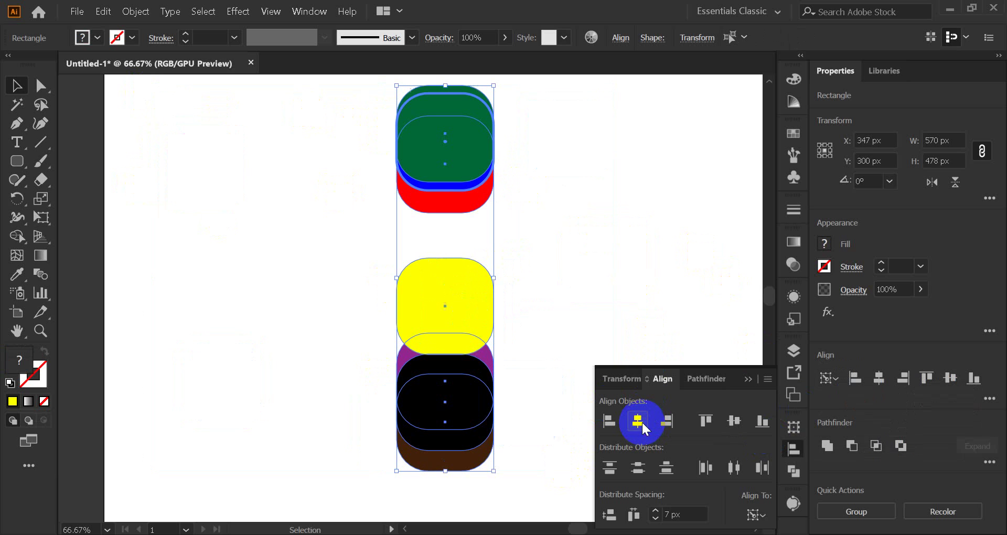
pyautogui.click(420, 153)
pyautogui.click(444, 169)
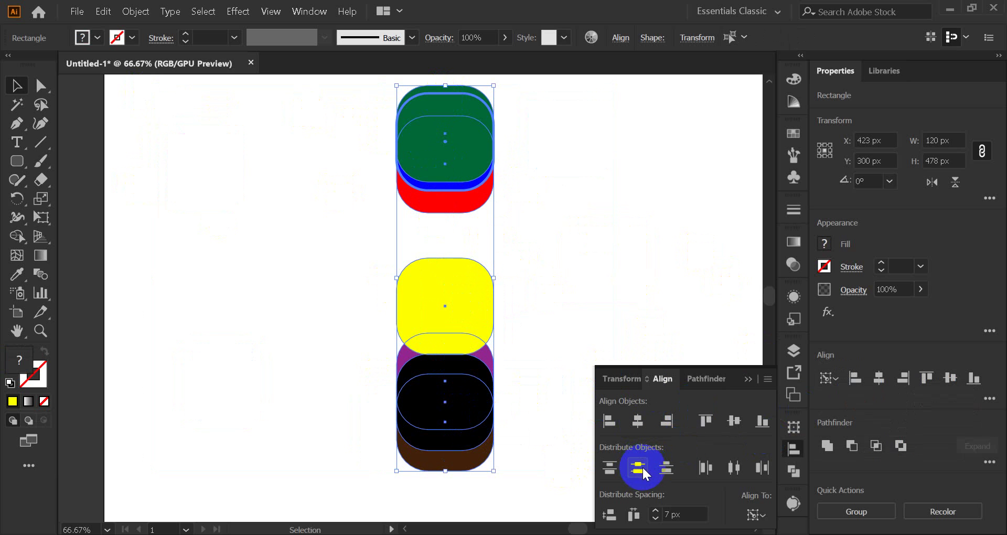
# Try distributing the stacked squares by vertical and horizontal centers, release the key object, and clear the selection
pyautogui.click(638, 469)
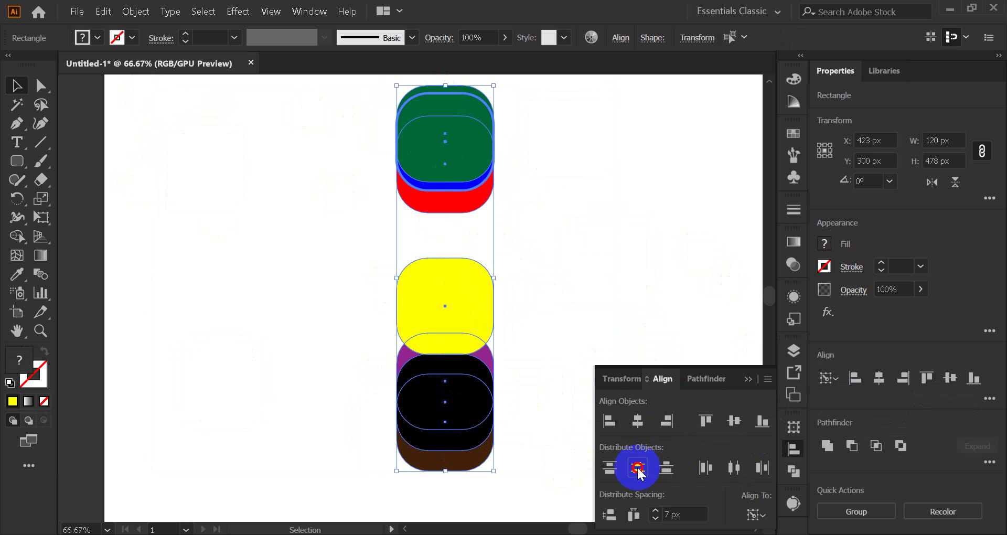
pyautogui.click(621, 428)
pyautogui.click(737, 469)
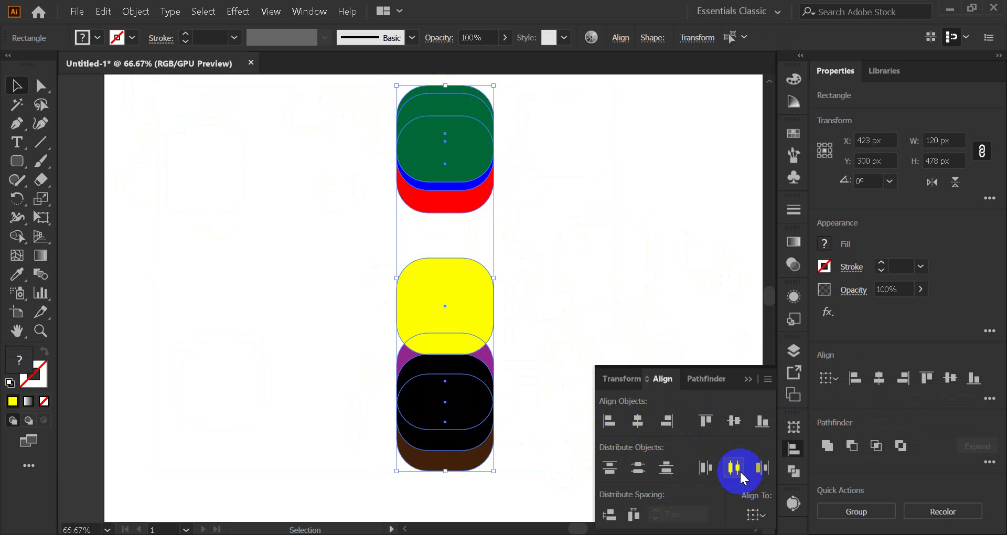
pyautogui.click(738, 470)
pyautogui.click(590, 323)
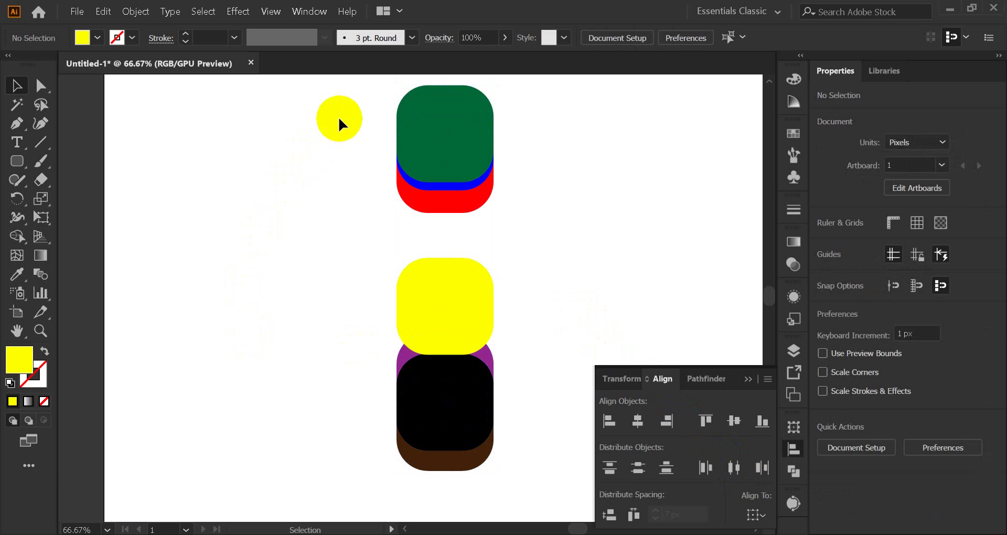
# Select all the stacked squares and set the alignment reference to Align to Artboard
pyautogui.moveTo(338, 117); pyautogui.dragTo(533, 496)
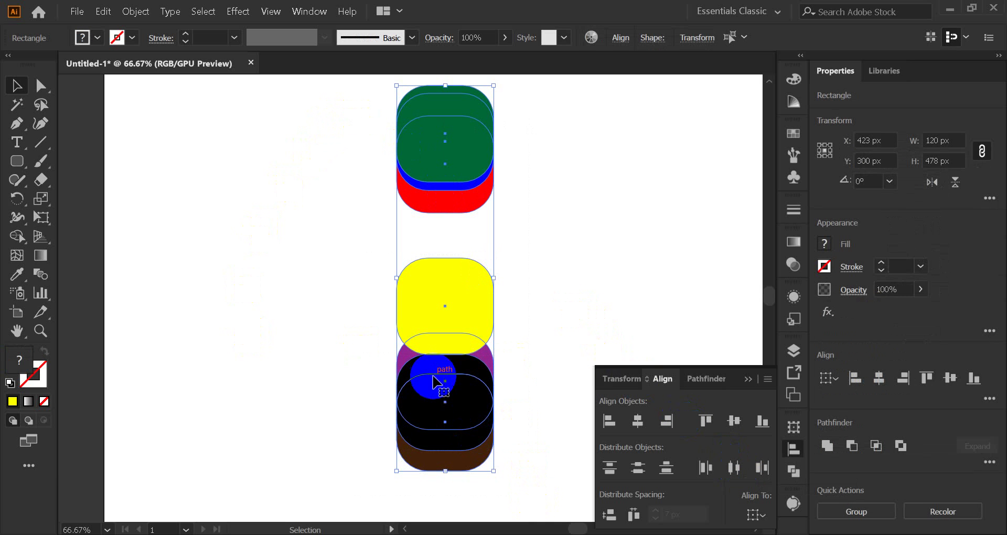
pyautogui.click(433, 382)
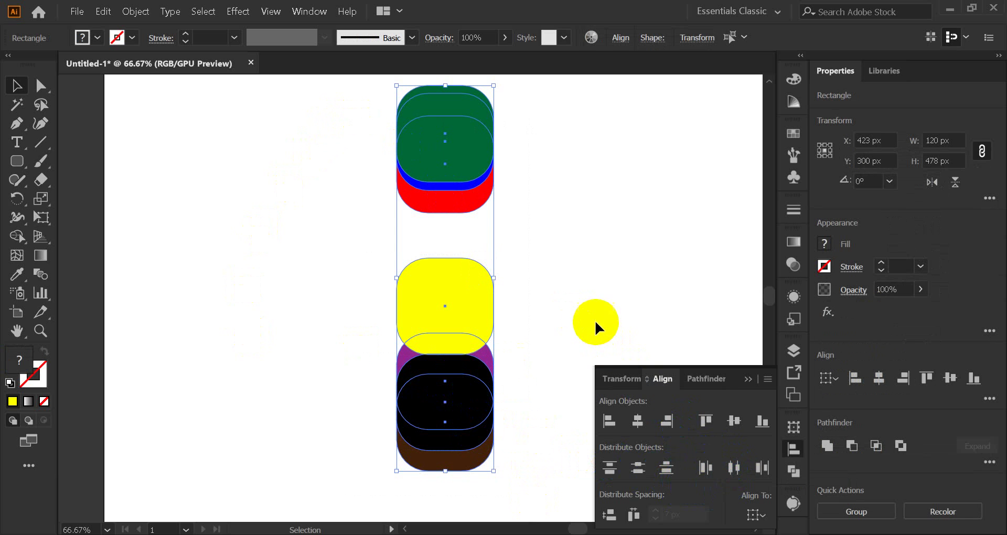
pyautogui.click(762, 516)
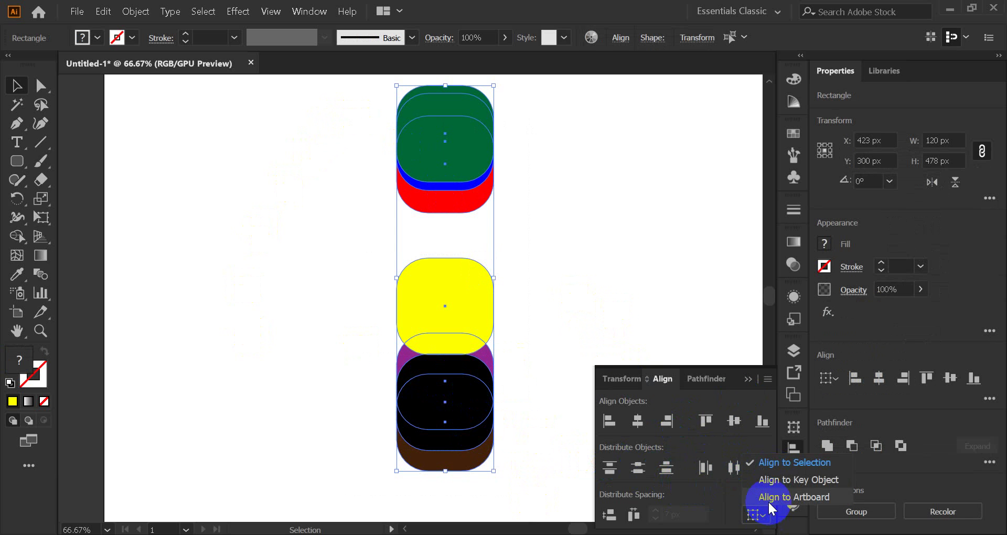
pyautogui.click(777, 501)
# Try distributing the squares by horizontal centers, undo it, and distribute them by vertical centers across the artboard
pyautogui.click(733, 467)
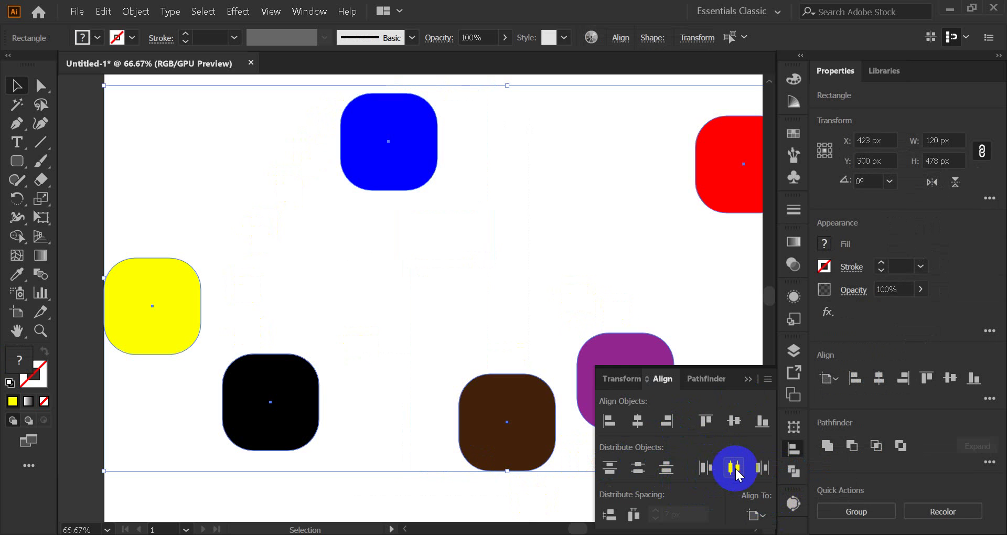
pyautogui.hotkey('ctrl', 'z')
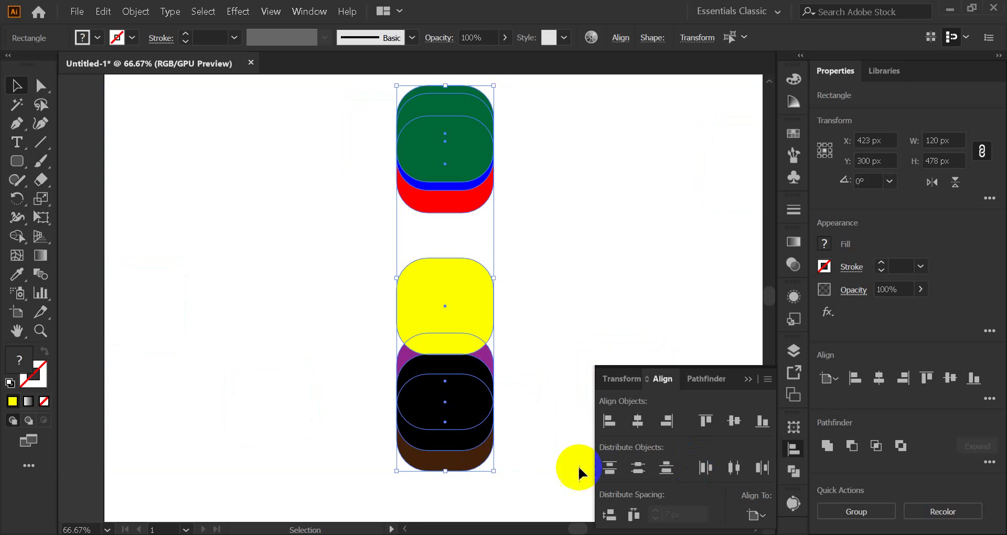
pyautogui.click(637, 467)
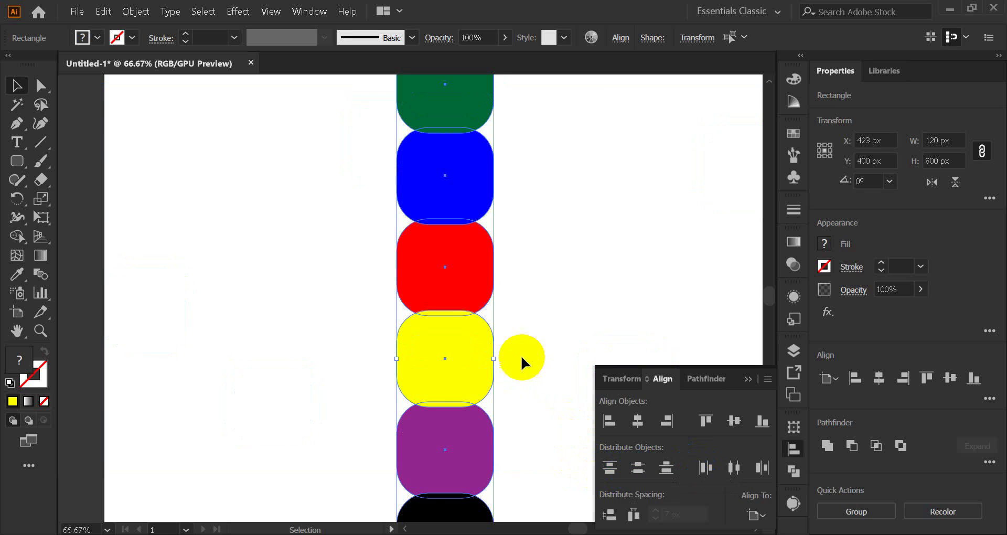
pyautogui.scroll(-3, 524, 356)
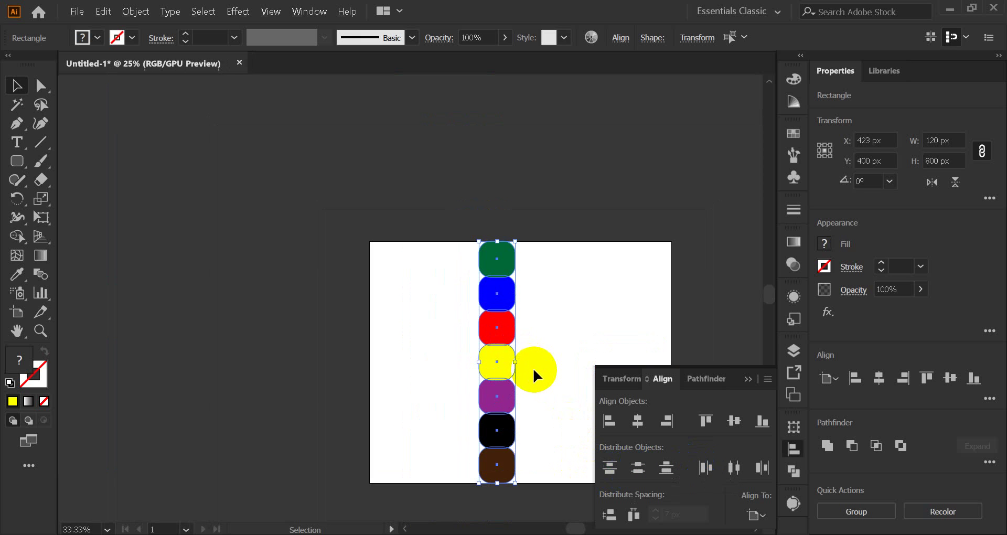
pyautogui.click(536, 371)
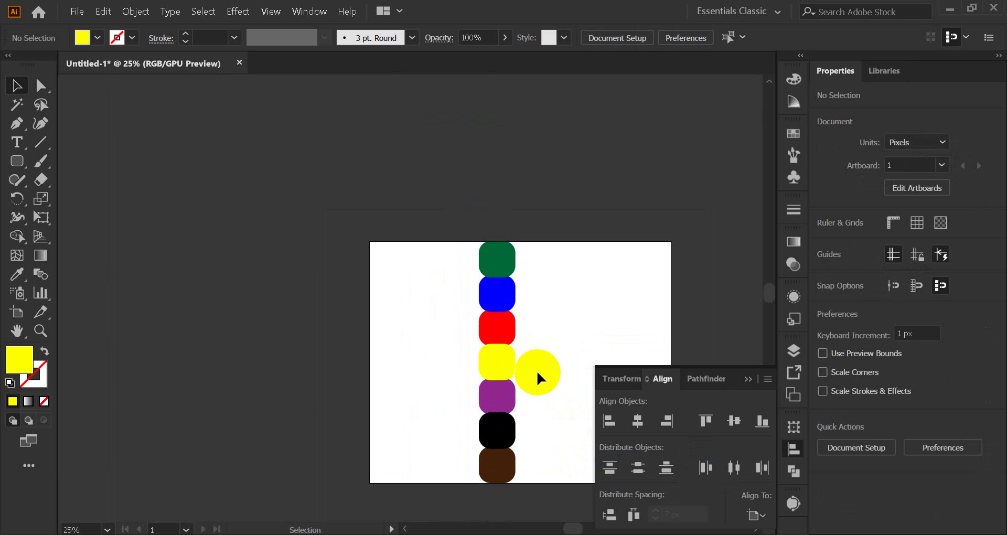
# Scale the whole column of squares down about its center to about 66 by 440 px, and undo the scaling
pyautogui.moveTo(449, 218); pyautogui.dragTo(508, 429)
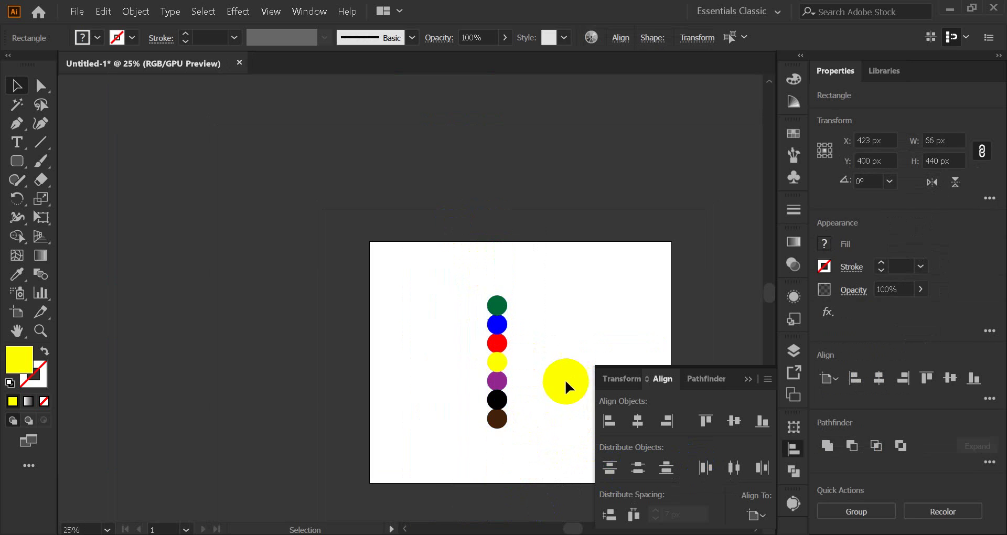
pyautogui.click(565, 379)
pyautogui.scroll(3, 532, 356)
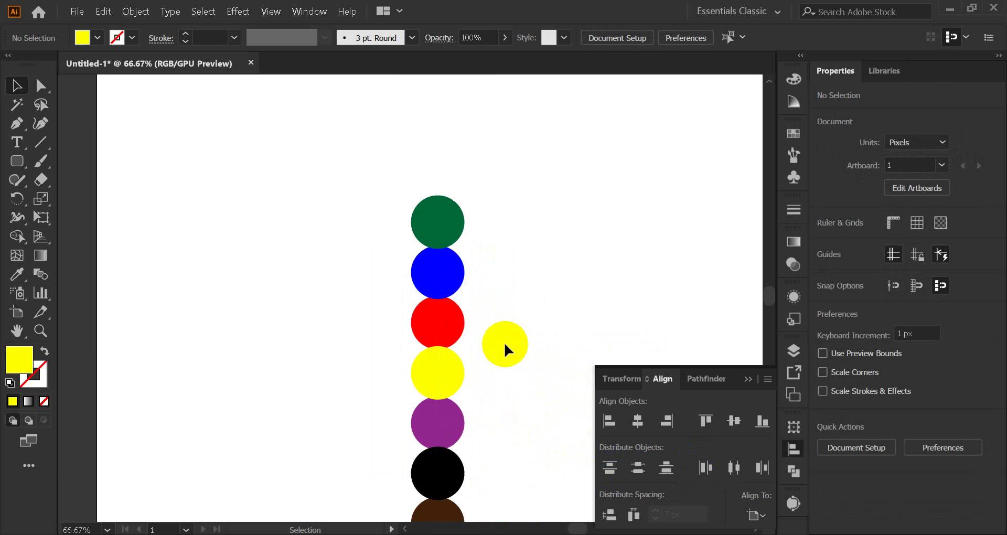
pyautogui.scroll(-1, 505, 346)
pyautogui.hotkey('ctrl', 'z')
pyautogui.hotkey('ctrl', 'z')
# Scale the column proportionally to about 69 by 500 px and reduce the corner radius so the circles become rounded squares
pyautogui.moveTo(495, 339); pyautogui.dragTo(463, 247)
pyautogui.moveTo(490, 161); pyautogui.dragTo(461, 171)
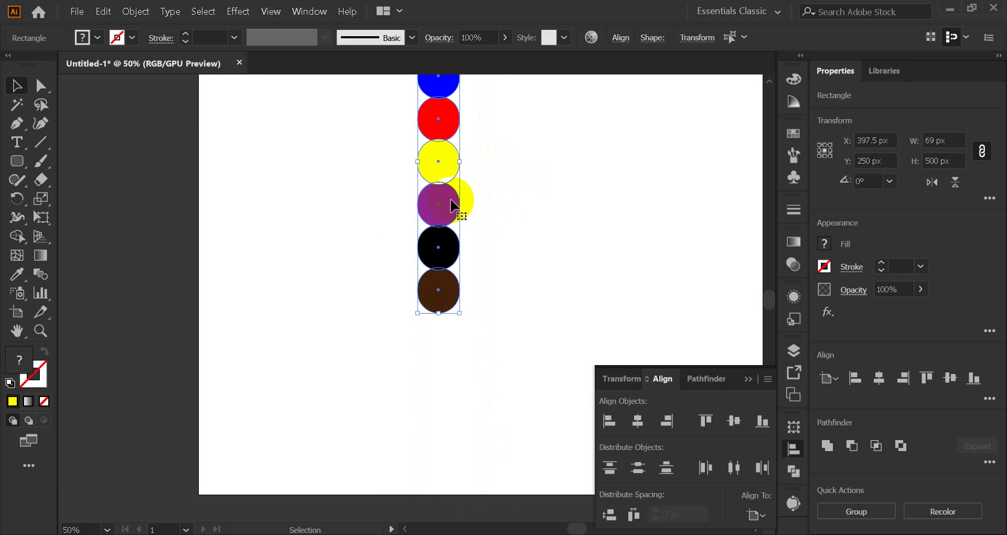
pyautogui.click(41, 93)
pyautogui.click(438, 291)
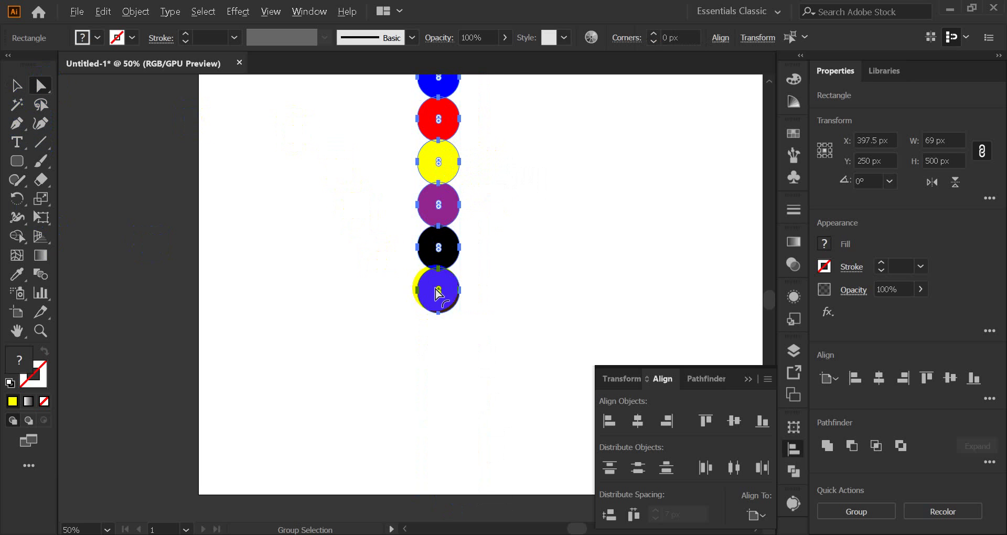
pyautogui.scroll(4, 440, 292)
pyautogui.moveTo(447, 305); pyautogui.dragTo(467, 371)
pyautogui.click(17, 86)
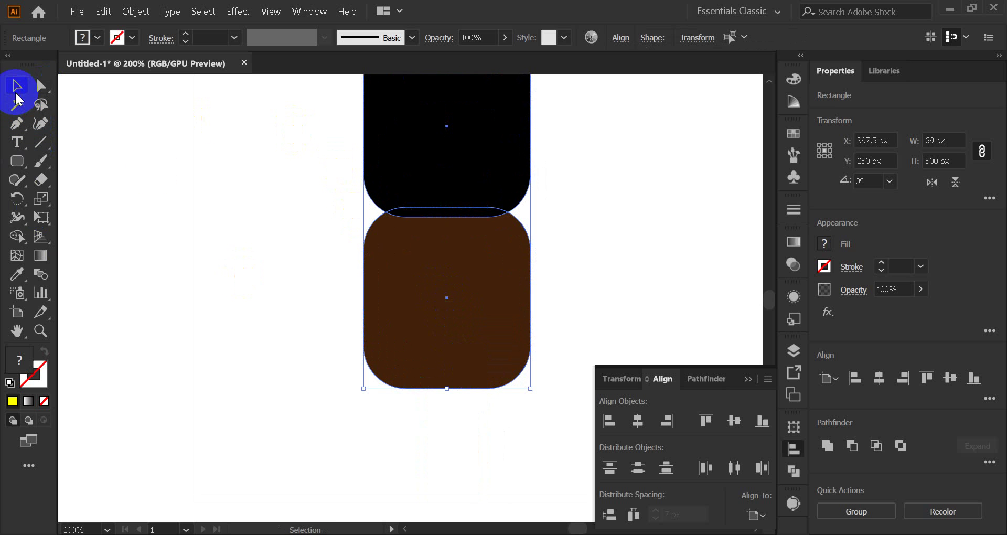
# Select all seven squares and move the column to about X 514 px, Y 354 px on the artboard
pyautogui.click(207, 220)
pyautogui.scroll(-4, 221, 212)
pyautogui.scroll(5, 222, 213)
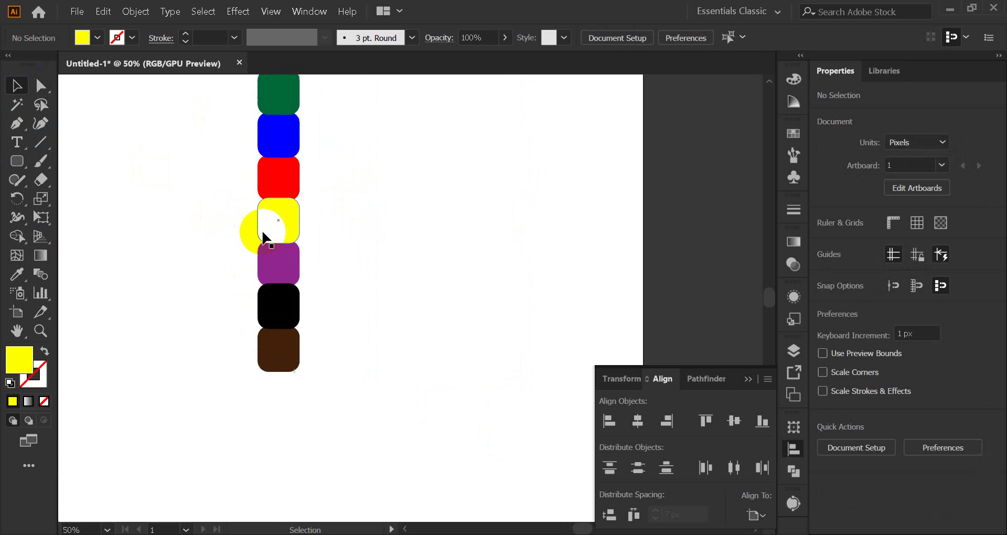
pyautogui.moveTo(208, 143); pyautogui.dragTo(338, 422)
pyautogui.moveTo(284, 400); pyautogui.dragTo(353, 464)
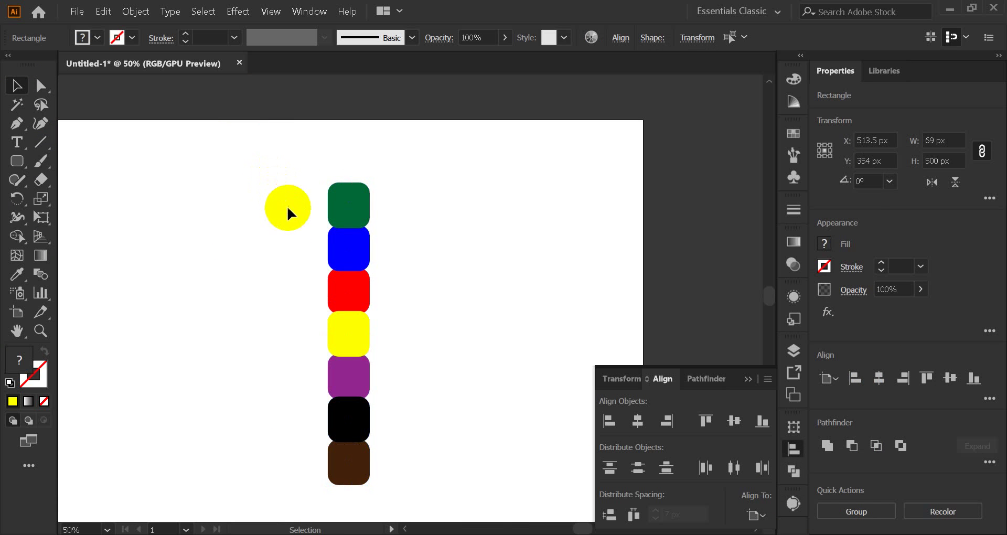
# Select all seven squares in the column and set the alignment reference to Align to Selection
pyautogui.moveTo(285, 208); pyautogui.dragTo(432, 516)
pyautogui.click(751, 515)
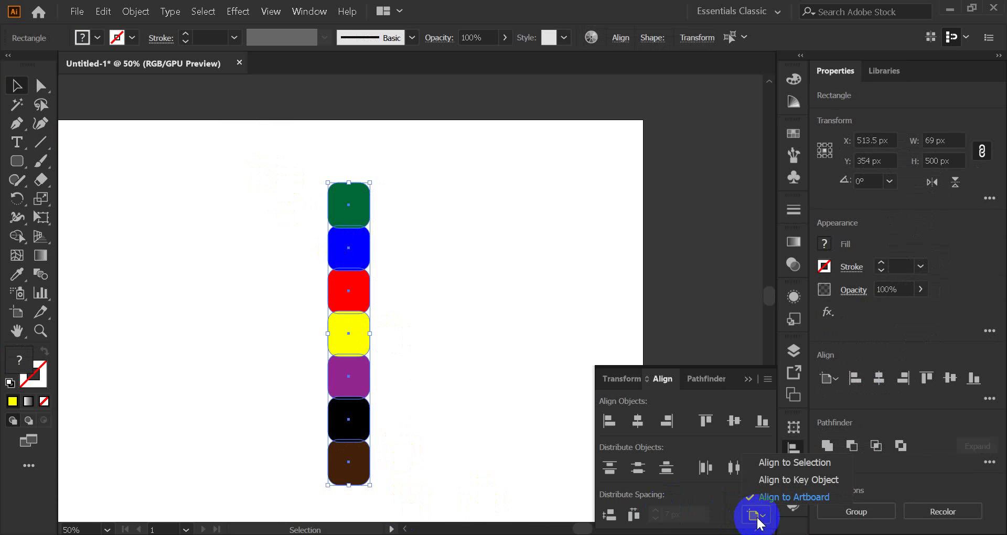
pyautogui.click(801, 462)
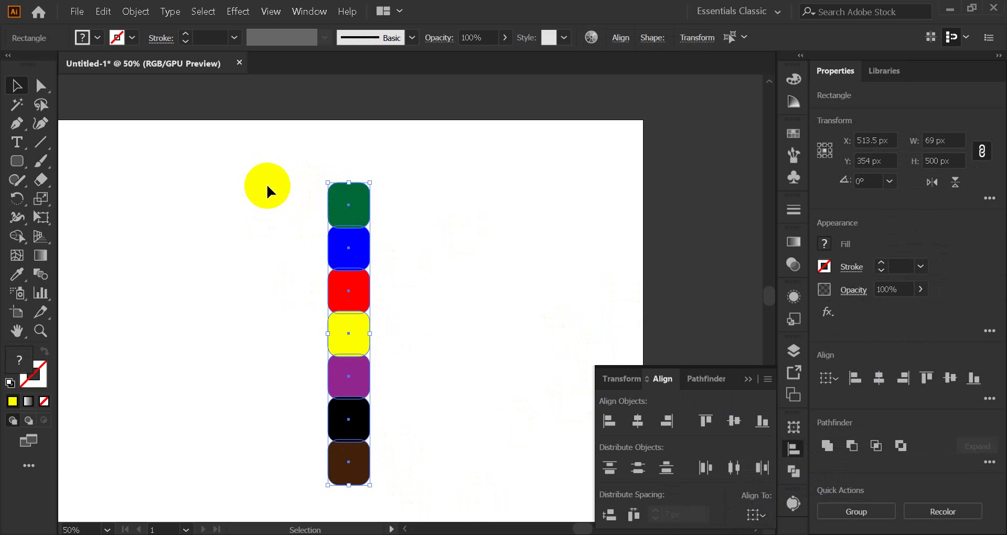
# Make the green square the key object, try distributing the column by horizontal centers, and undo it
pyautogui.moveTo(278, 164); pyautogui.dragTo(425, 498)
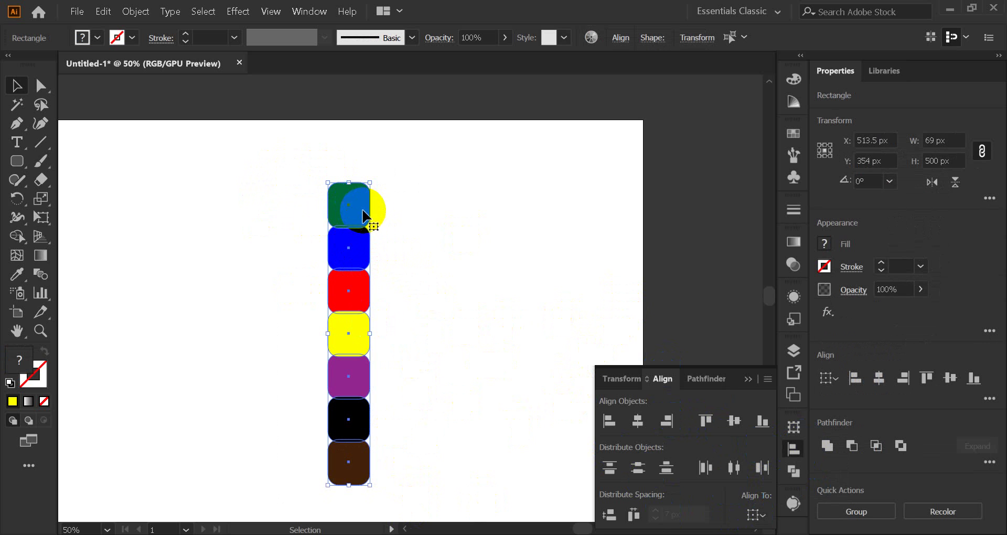
pyautogui.click(359, 212)
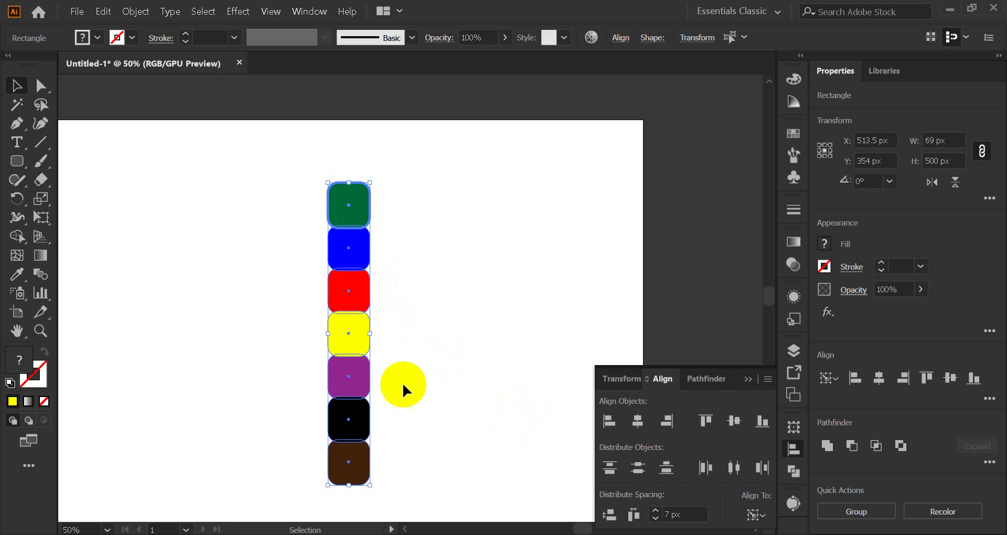
pyautogui.click(734, 469)
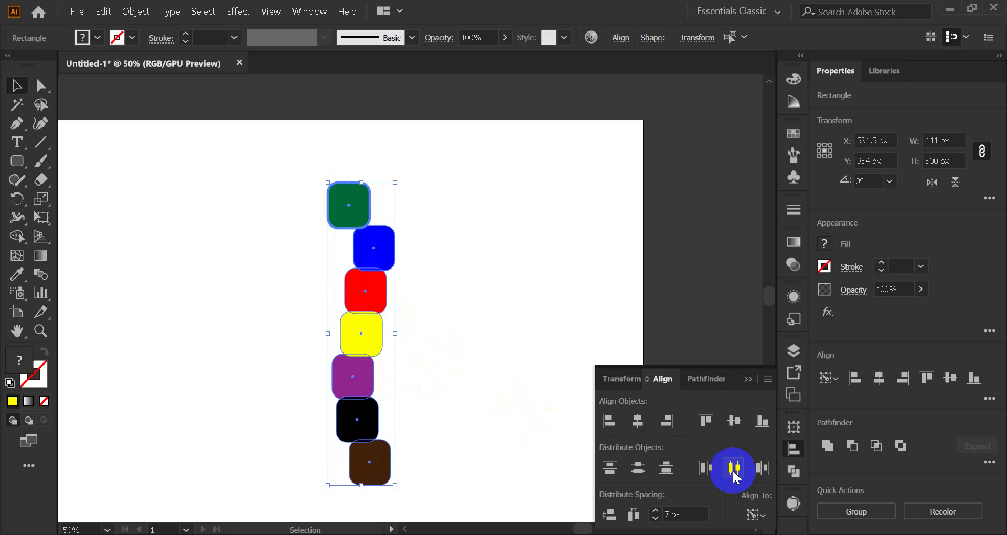
pyautogui.click(639, 468)
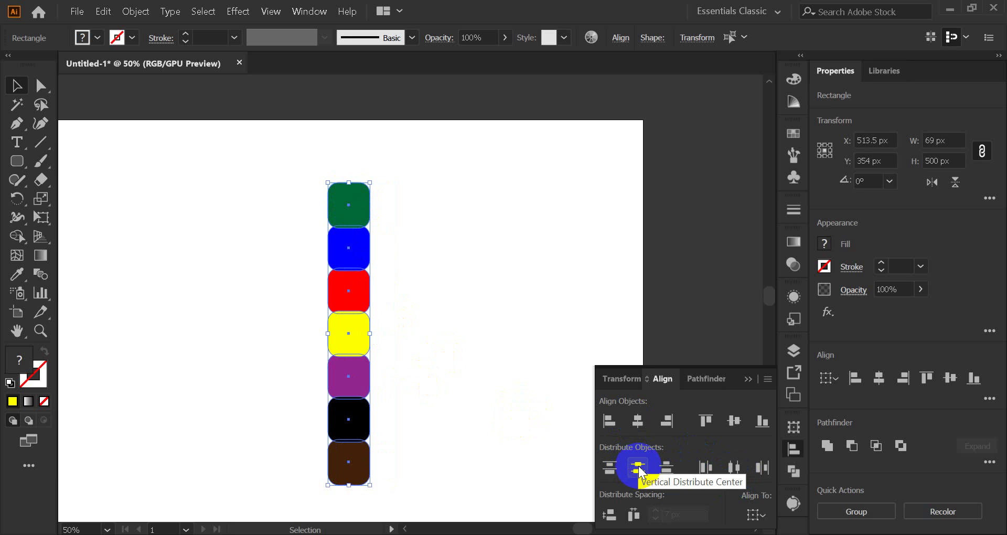
pyautogui.click(633, 466)
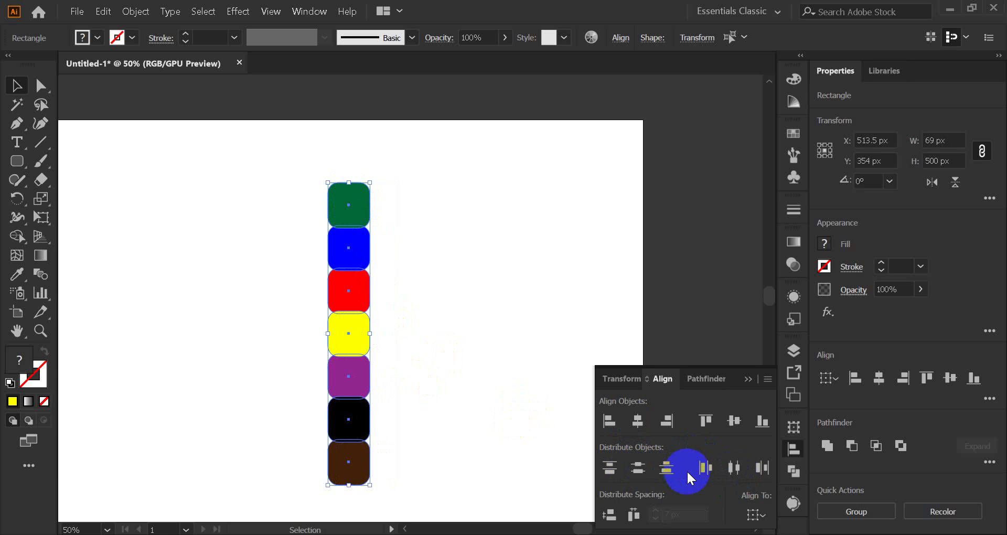
# Delete the black and brown squares from the lower end of the column
pyautogui.click(456, 367)
pyautogui.moveTo(325, 194); pyautogui.dragTo(433, 466)
pyautogui.click(396, 414)
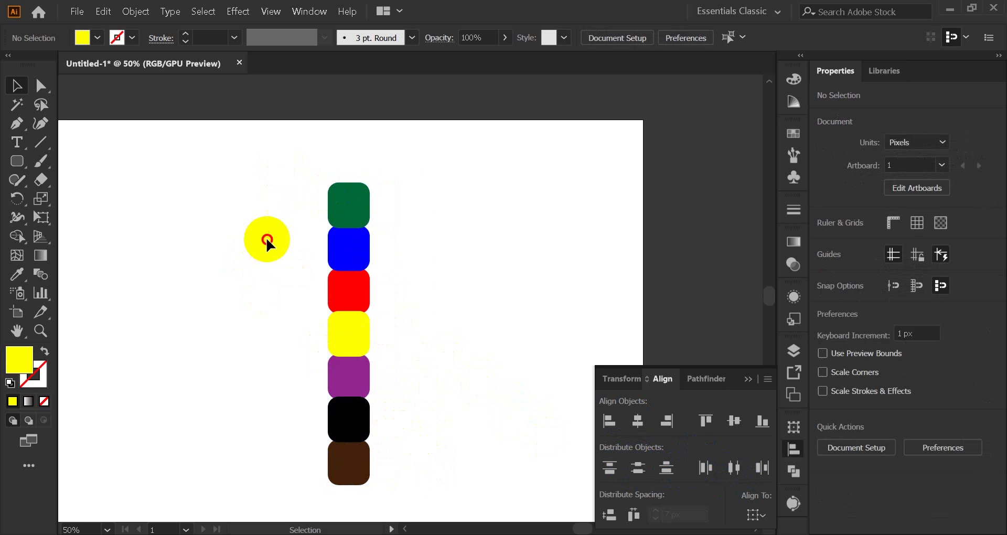
pyautogui.moveTo(426, 382); pyautogui.dragTo(421, 496)
pyautogui.press('Delete')
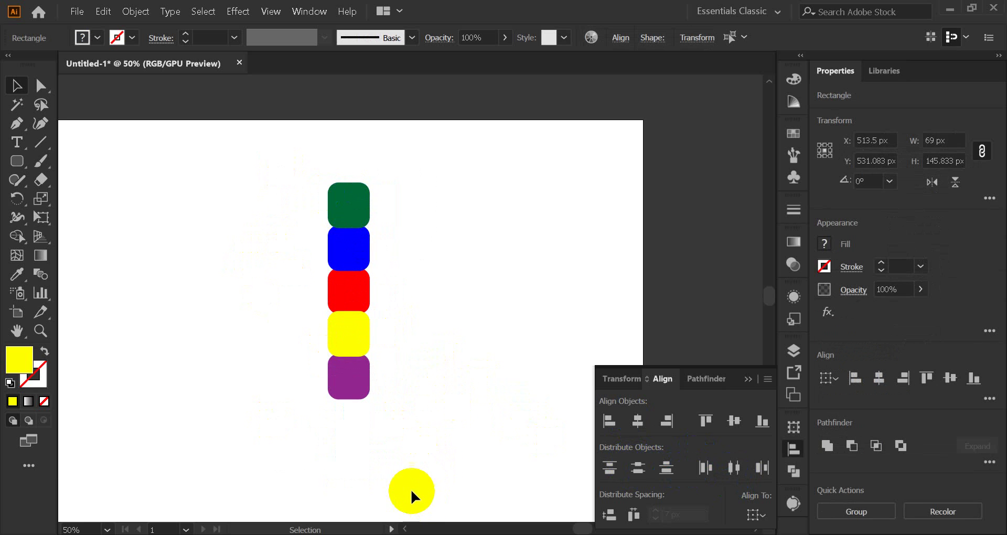
# Scatter the five remaining squares irregularly across the artboard, with green and blue in the upper part and red and purple lower down
pyautogui.moveTo(353, 218); pyautogui.dragTo(153, 245)
pyautogui.moveTo(344, 252); pyautogui.dragTo(262, 221)
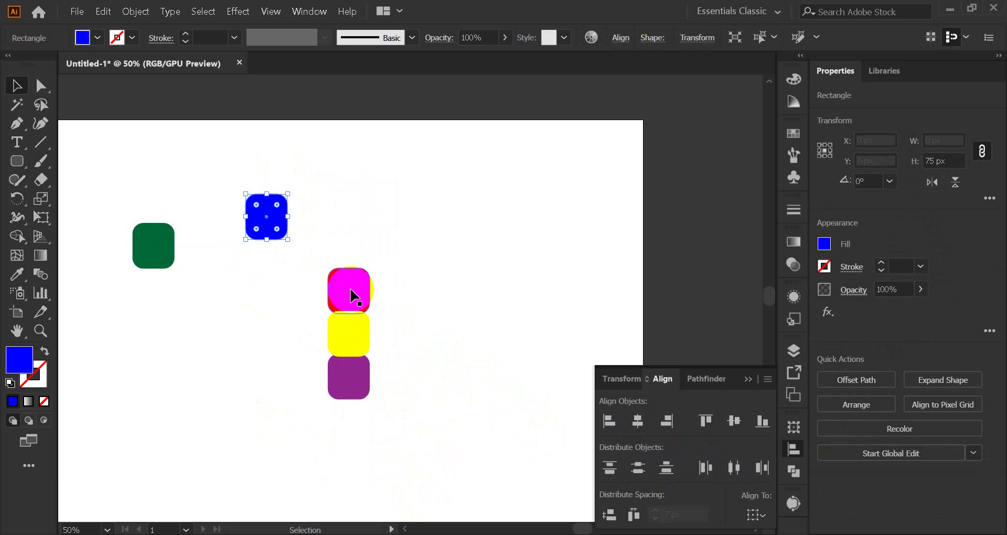
pyautogui.moveTo(348, 288); pyautogui.dragTo(253, 339)
pyautogui.moveTo(267, 221); pyautogui.dragTo(263, 255)
pyautogui.moveTo(350, 325); pyautogui.dragTo(356, 283)
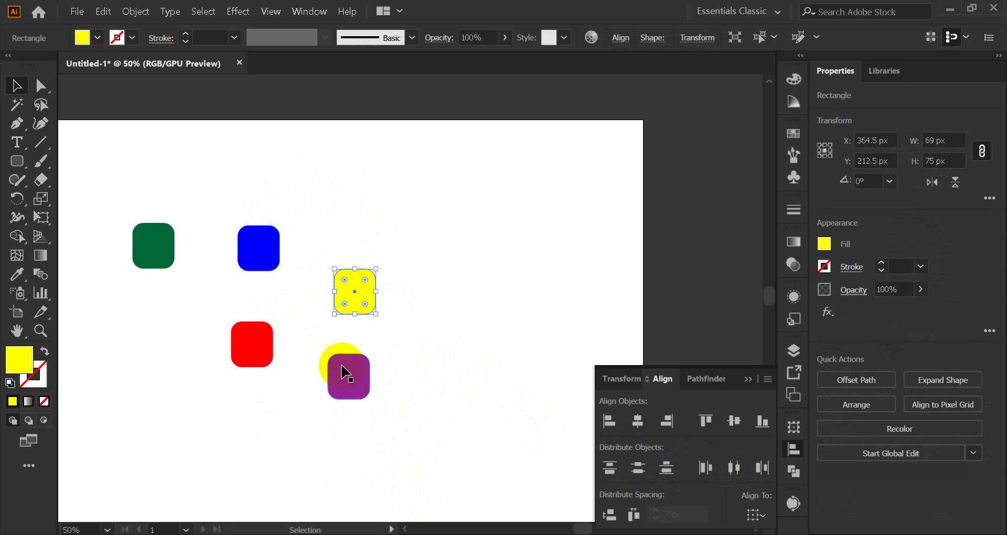
pyautogui.moveTo(342, 364); pyautogui.dragTo(398, 464)
pyautogui.moveTo(260, 345); pyautogui.dragTo(260, 412)
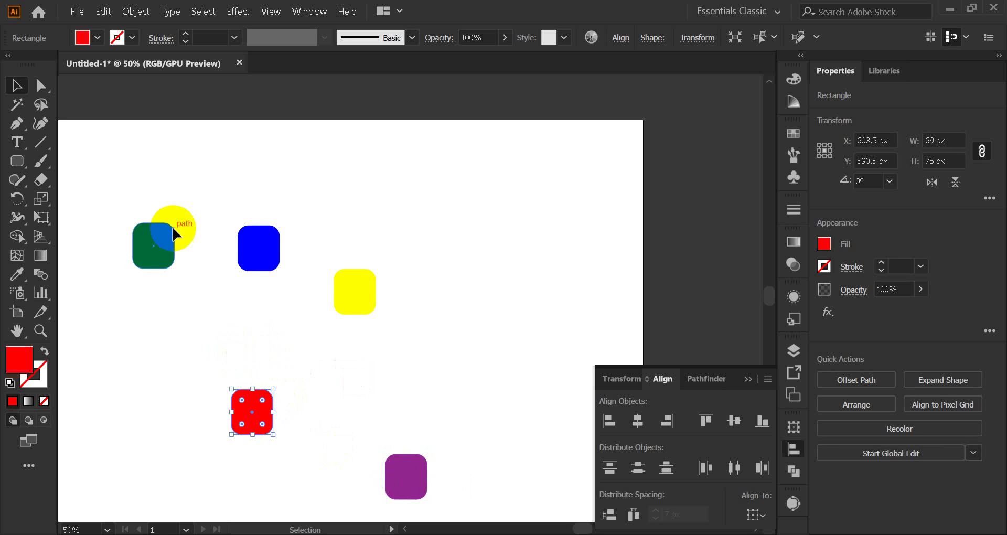
# Select the five squares, make the green one the key object, and align their vertical centers to it
pyautogui.moveTo(128, 191); pyautogui.dragTo(457, 485)
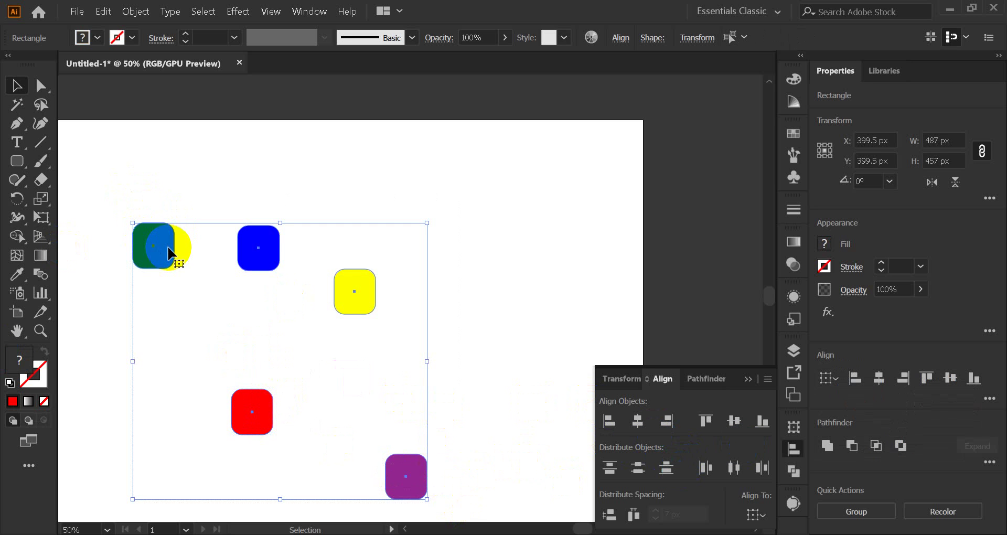
pyautogui.click(153, 250)
pyautogui.click(735, 421)
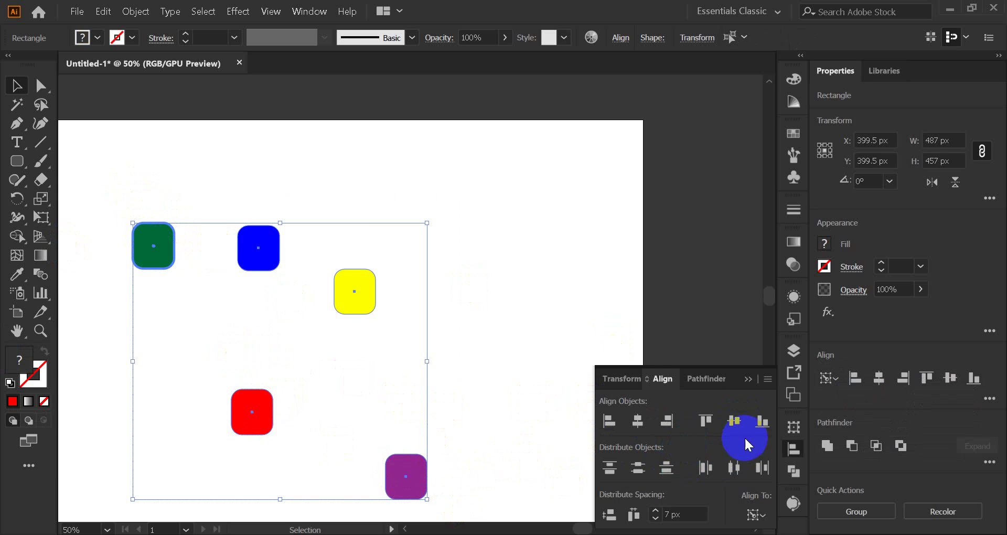
pyautogui.click(733, 421)
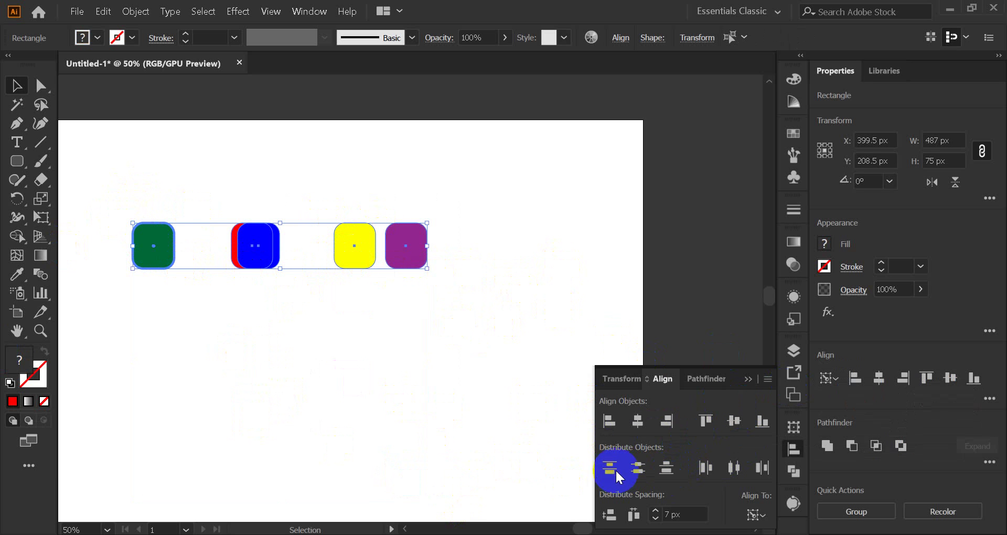
# Try distributing the row by vertical centers relative to the green key object, and undo it
pyautogui.click(637, 468)
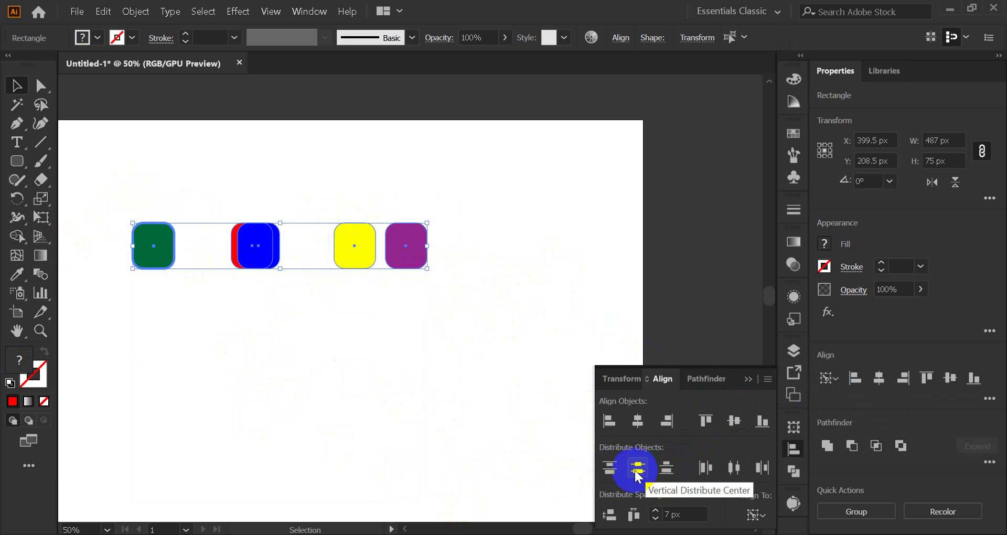
pyautogui.click(609, 467)
pyautogui.click(642, 466)
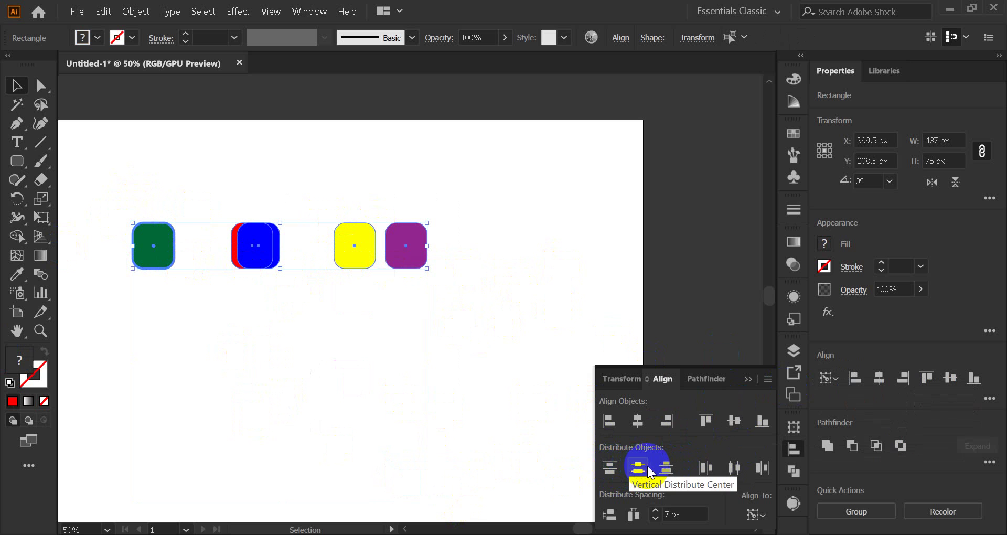
pyautogui.click(617, 469)
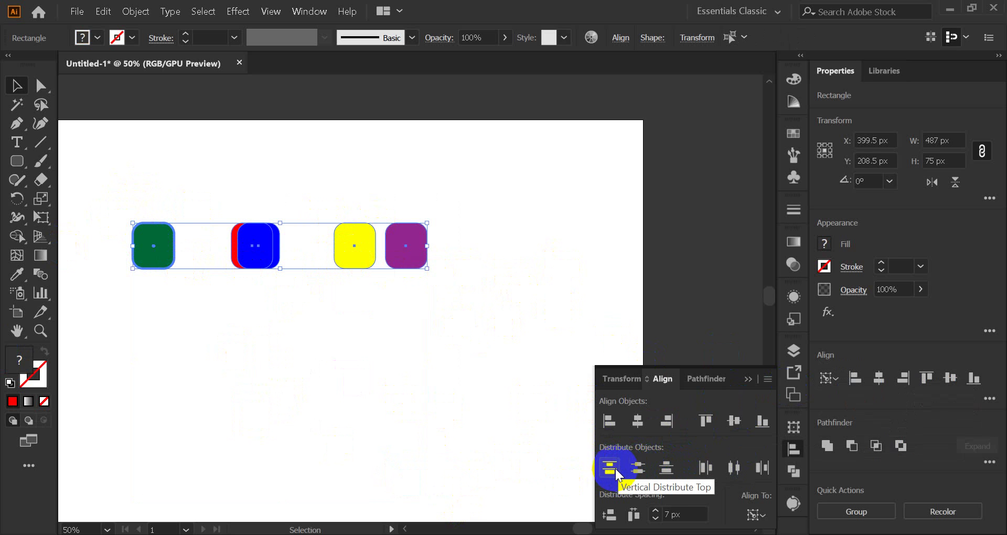
pyautogui.click(637, 468)
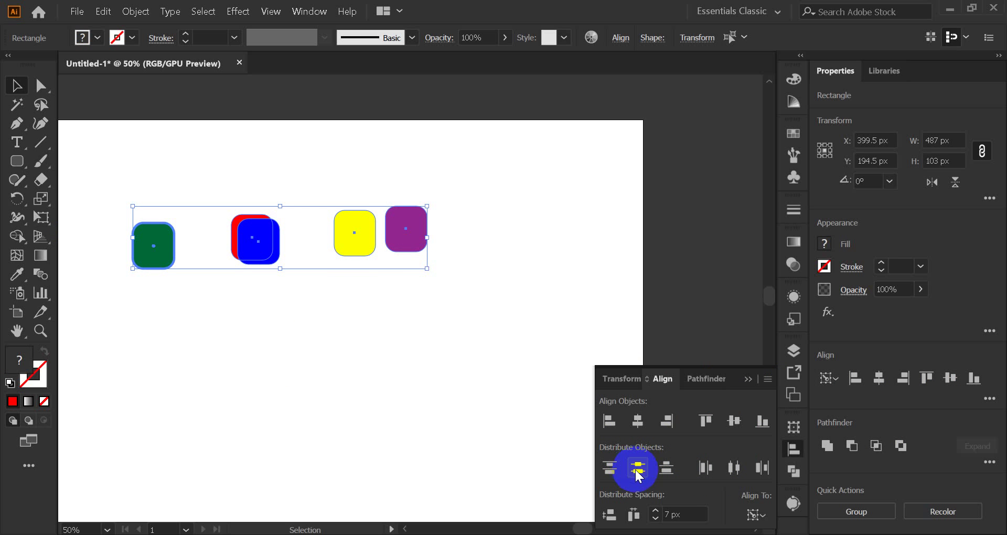
# Distribute the row of five squares by horizontal centers relative to the selection
pyautogui.click(658, 476)
pyautogui.click(735, 468)
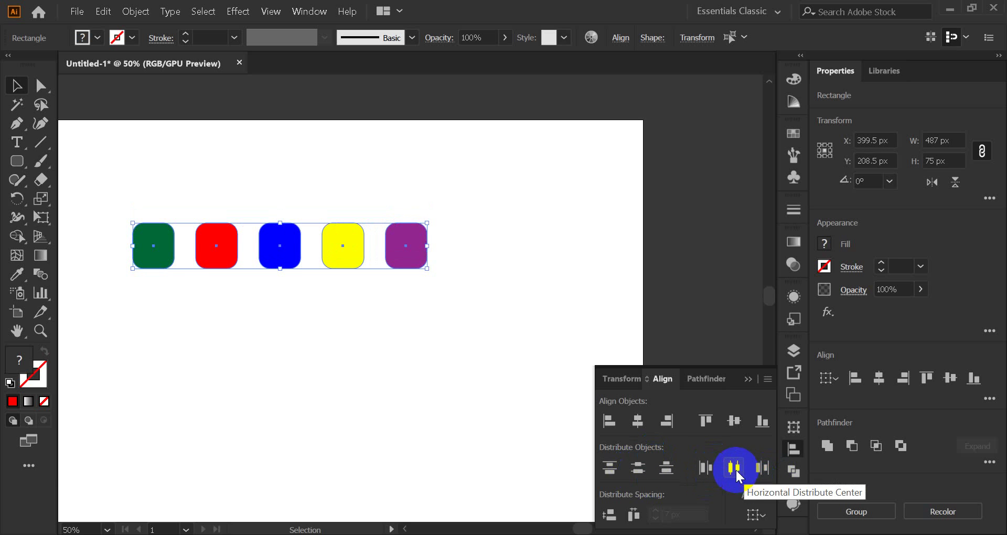
# Move the red, blue, yellow and purple squares out of the row to uneven positions and select all five squares
pyautogui.click(145, 203)
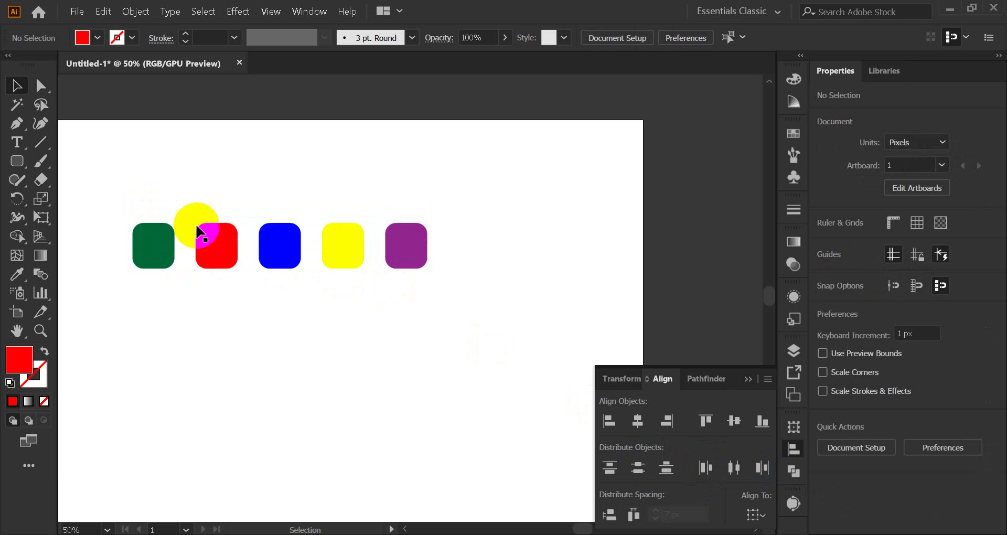
pyautogui.moveTo(211, 209); pyautogui.dragTo(246, 399)
pyautogui.moveTo(273, 242); pyautogui.dragTo(229, 352)
pyautogui.moveTo(345, 246); pyautogui.dragTo(302, 159)
pyautogui.moveTo(420, 252); pyautogui.dragTo(339, 307)
pyautogui.moveTo(310, 164); pyautogui.dragTo(259, 205)
pyautogui.moveTo(133, 173); pyautogui.dragTo(356, 457)
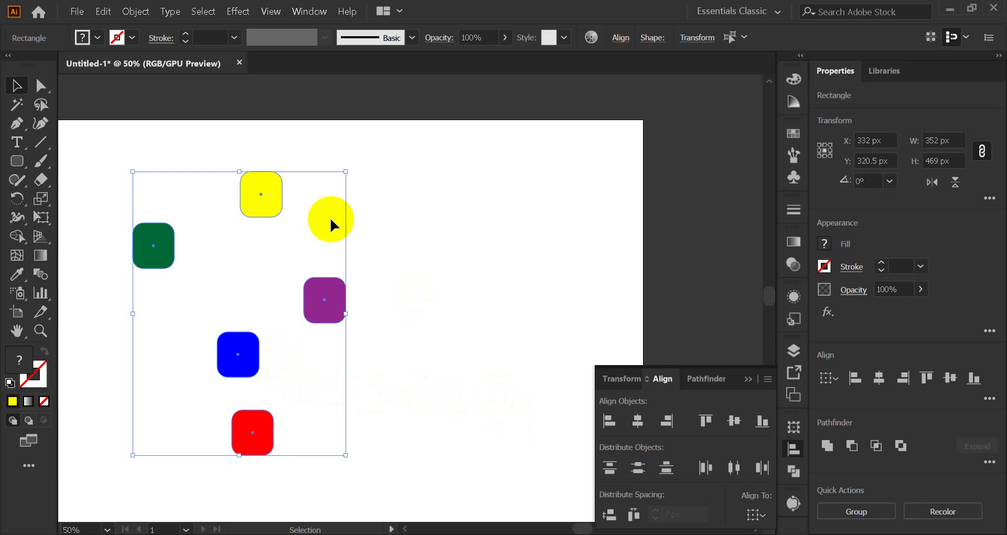
# Make the yellow square the key object, try aligning the squares' vertical centers to it, and undo it
pyautogui.click(274, 201)
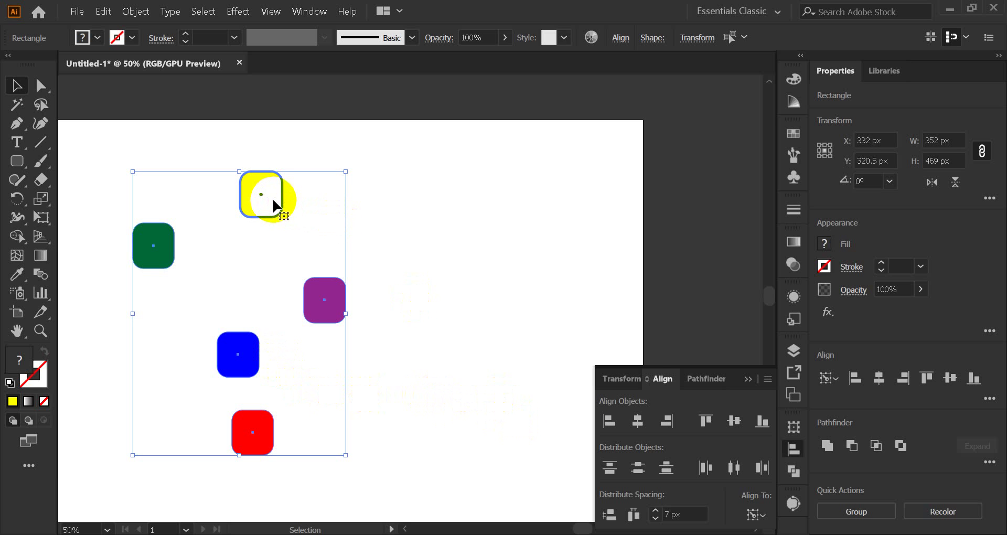
pyautogui.click(733, 423)
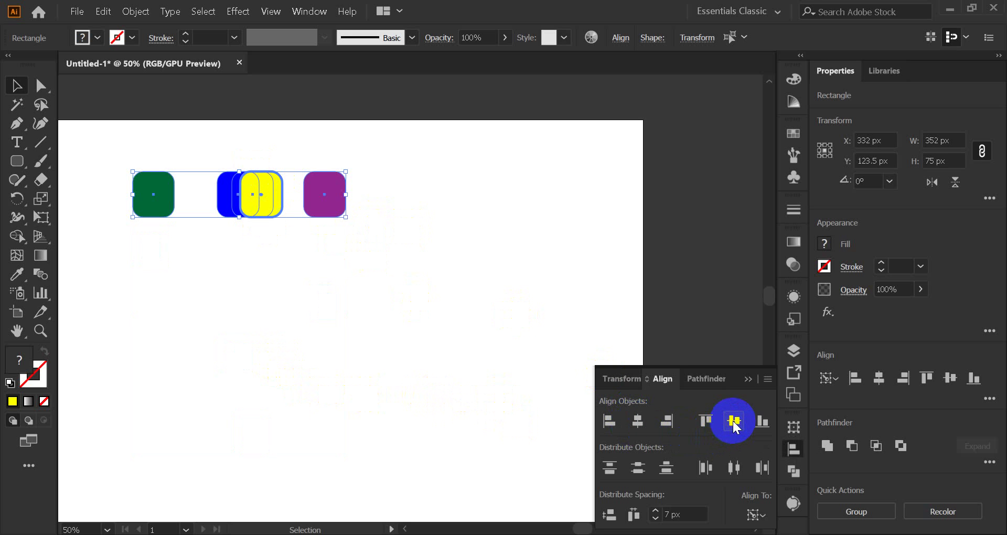
pyautogui.hotkey('ctrl', 'z')
# Align the five squares by horizontal centers into a column and distribute them by vertical centers within the selection
pyautogui.click(638, 420)
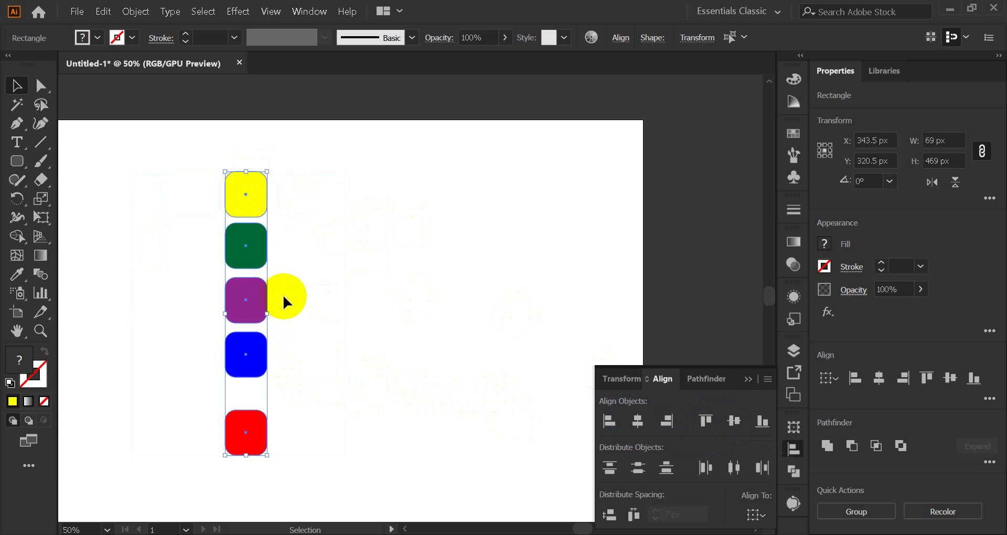
pyautogui.click(248, 215)
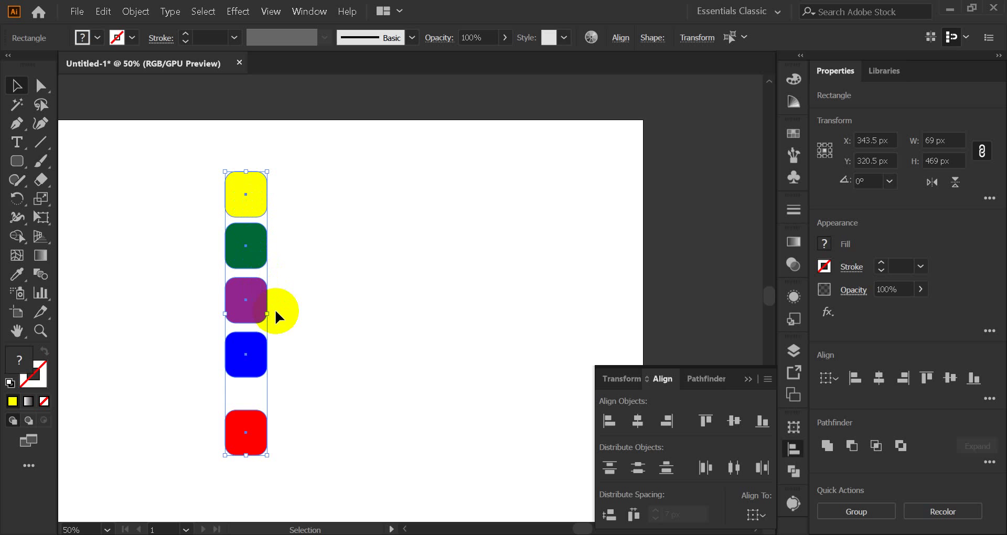
pyautogui.click(251, 430)
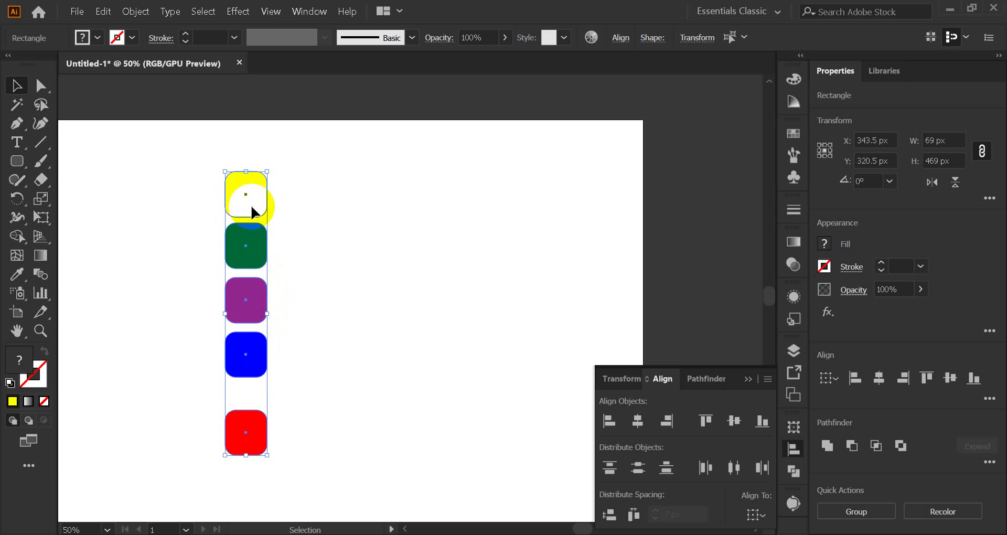
pyautogui.click(639, 468)
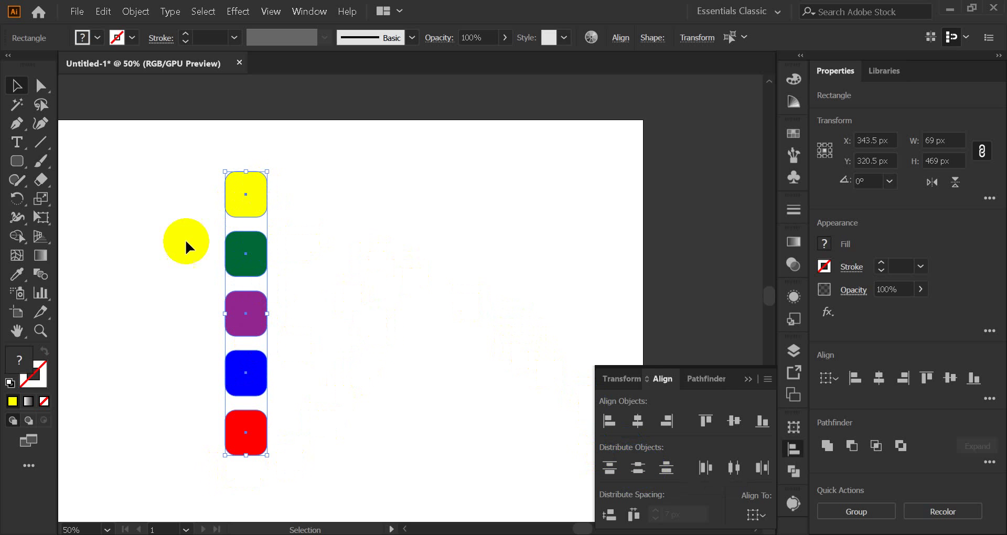
# Move the purple, blue, green and red squares out of the column and add two duplicates of the red square at scattered positions
pyautogui.click(189, 186)
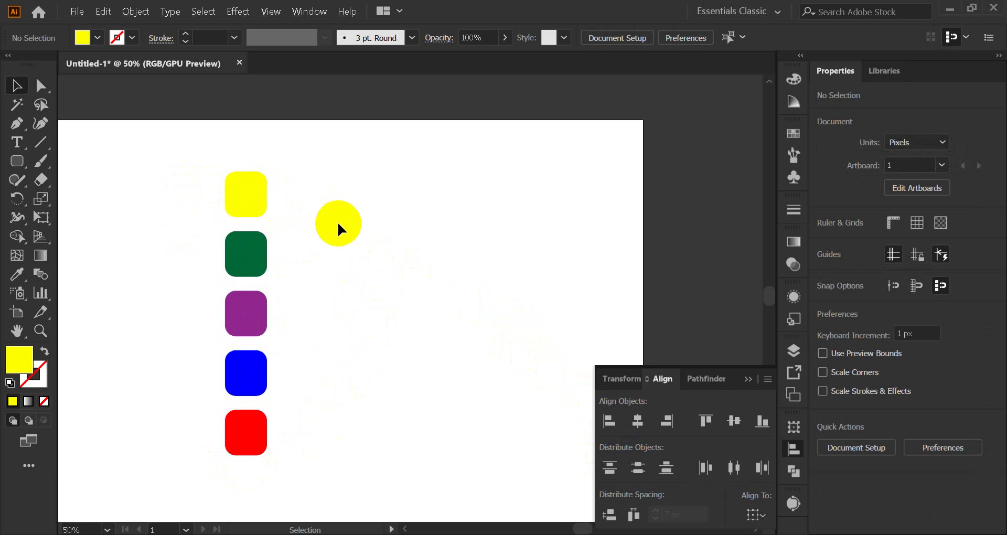
pyautogui.scroll(-1, 339, 225)
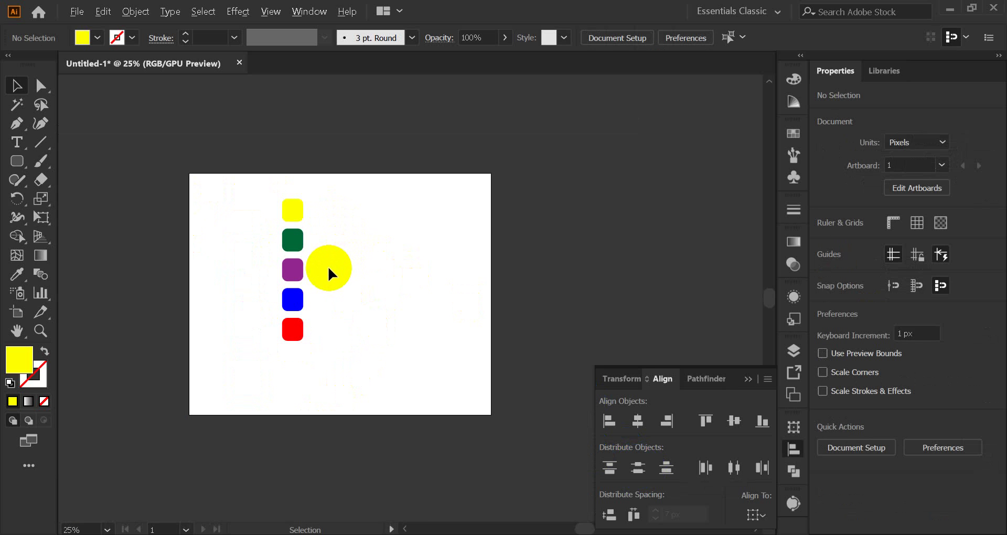
pyautogui.scroll(1, 328, 266)
pyautogui.moveTo(210, 256); pyautogui.dragTo(307, 358)
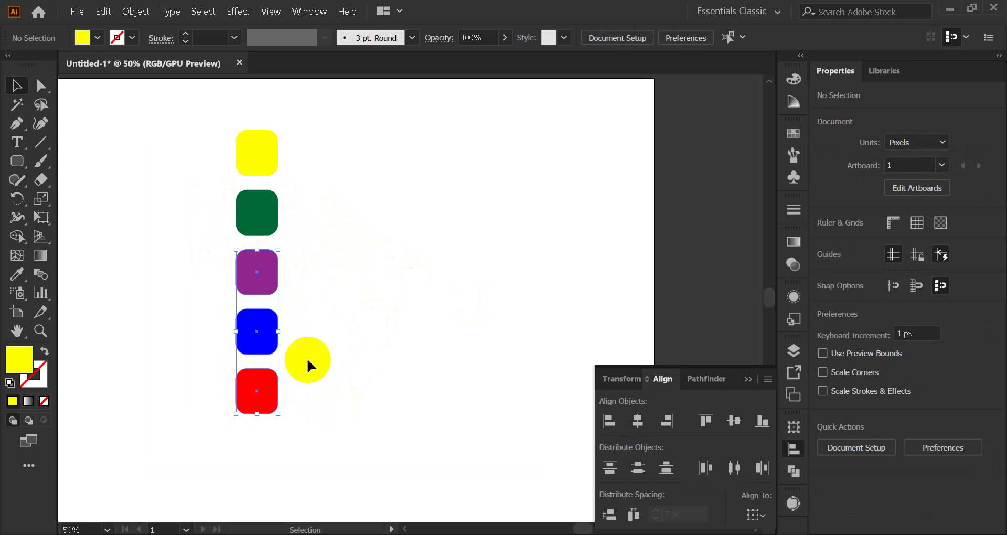
pyautogui.moveTo(197, 264); pyautogui.dragTo(362, 323)
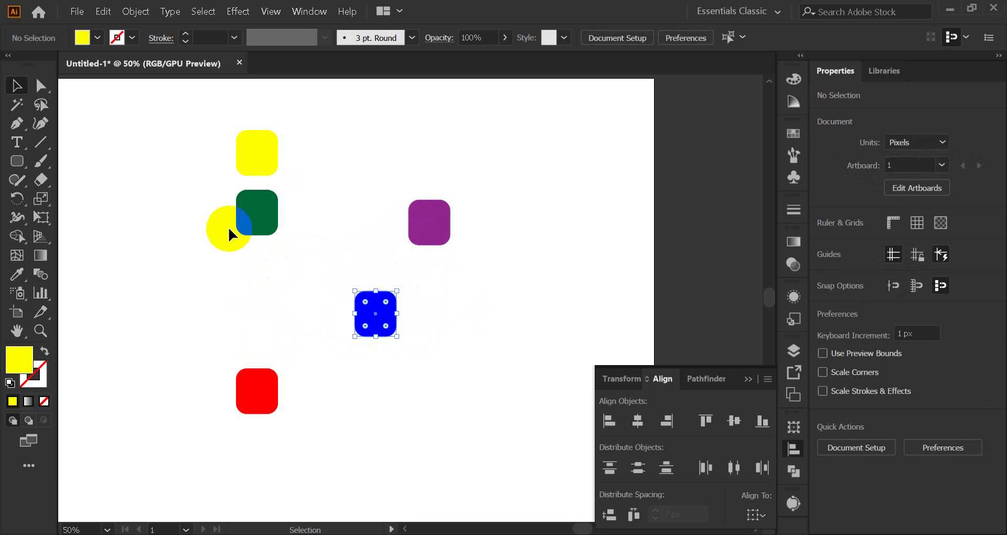
pyautogui.moveTo(245, 219); pyautogui.dragTo(160, 243)
pyautogui.moveTo(258, 387); pyautogui.dragTo(239, 362)
pyautogui.moveTo(239, 362); pyautogui.dragTo(166, 466)
pyautogui.click(182, 304)
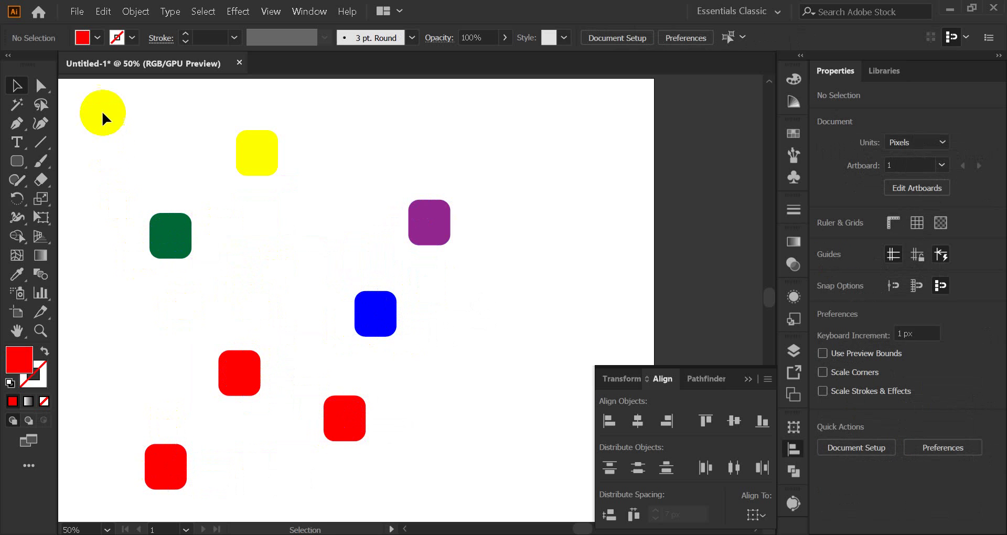
# Select all seven scattered squares and align them by horizontal centers relative to the selection
pyautogui.moveTo(102, 111); pyautogui.dragTo(450, 473)
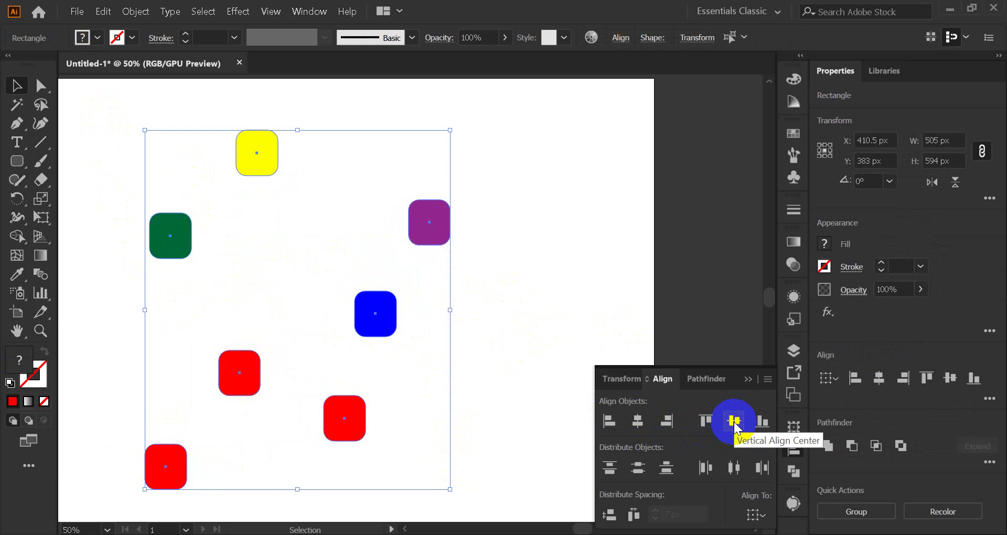
pyautogui.click(638, 421)
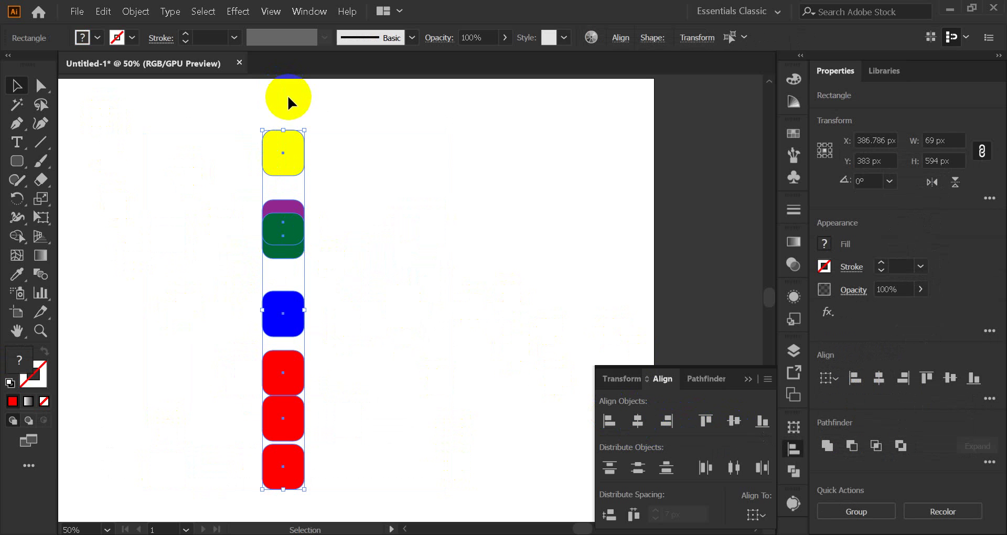
# Undo the last alignment and align the seven squares by horizontal centers to the yellow square as the key object
pyautogui.hotkey('ctrl', 'z')
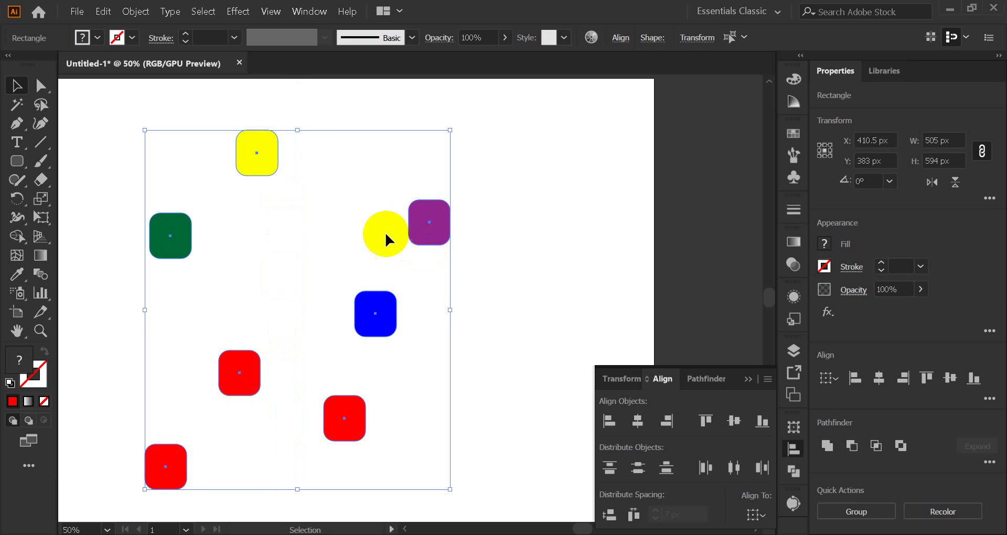
pyautogui.click(265, 152)
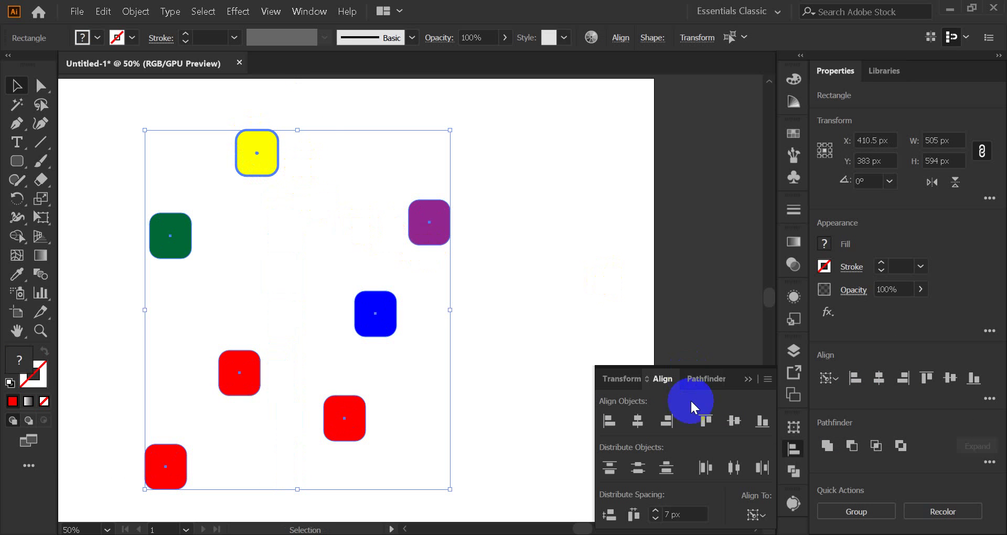
pyautogui.click(638, 421)
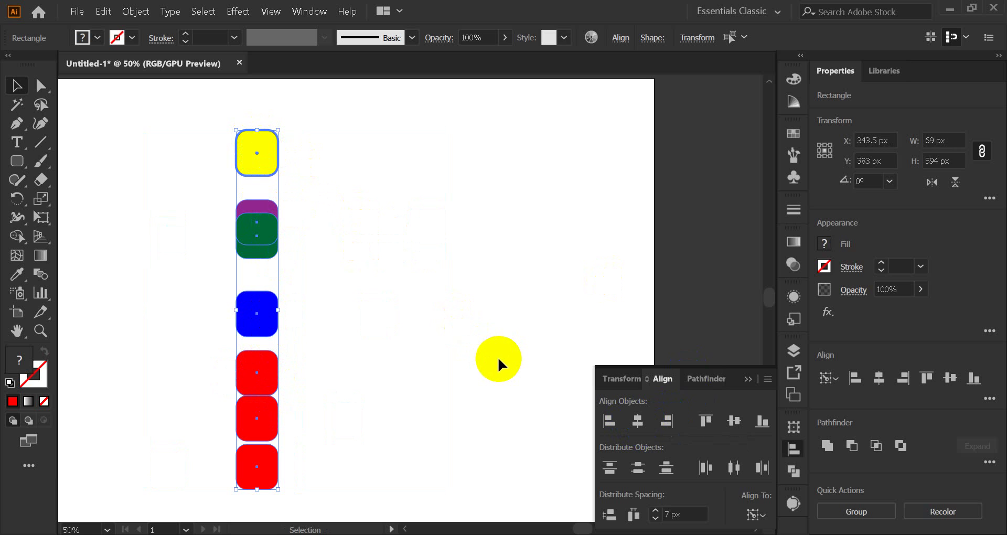
pyautogui.click(665, 420)
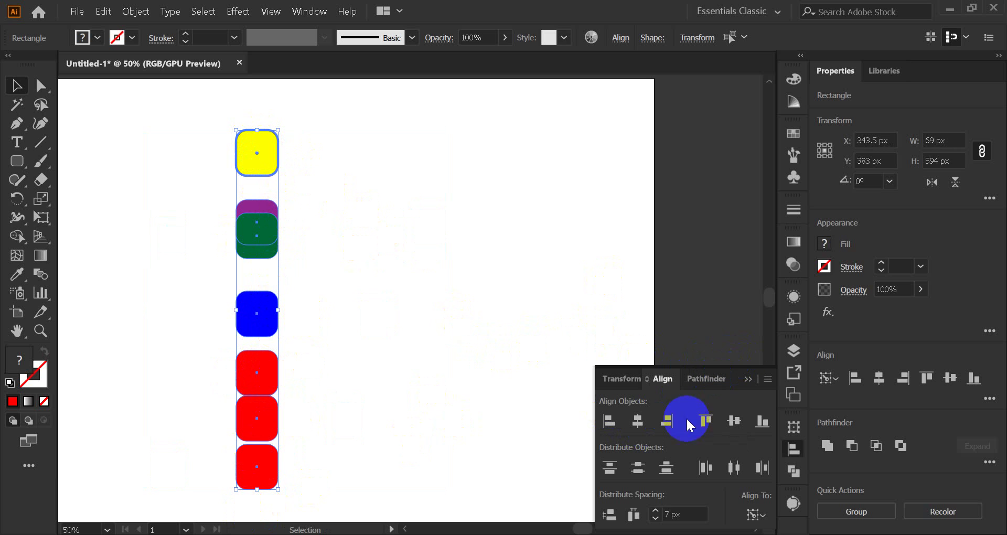
# Try distributing the squares by horizontal centers with the yellow key object, and undo it
pyautogui.click(638, 467)
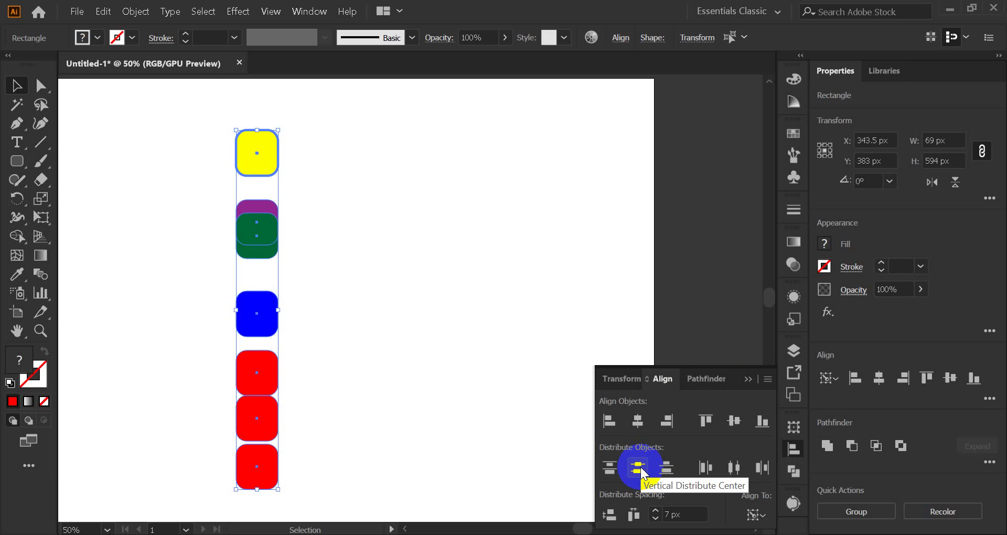
pyautogui.click(734, 468)
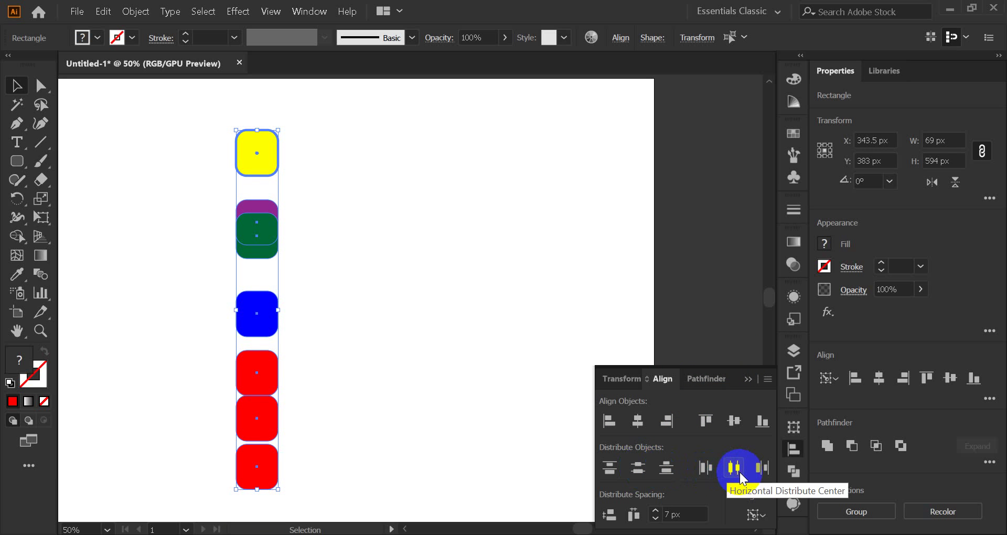
pyautogui.click(734, 471)
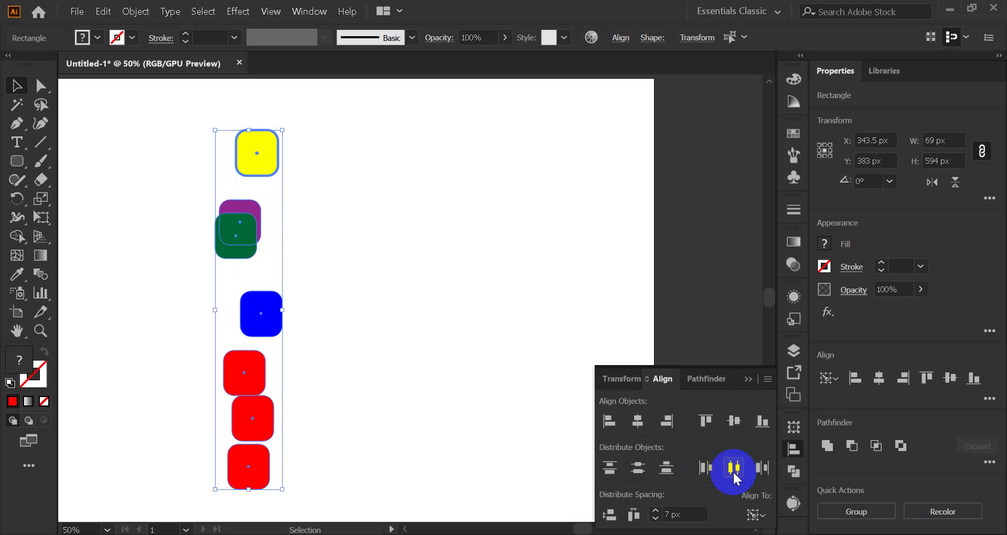
pyautogui.click(733, 467)
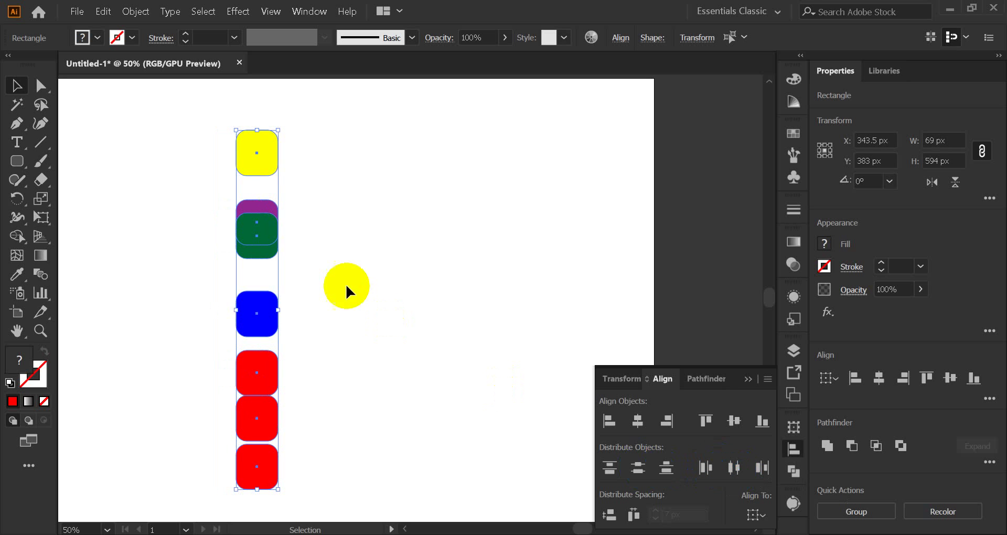
# Distribute the seven squares by vertical centers within the selection and deselect them
pyautogui.click(638, 468)
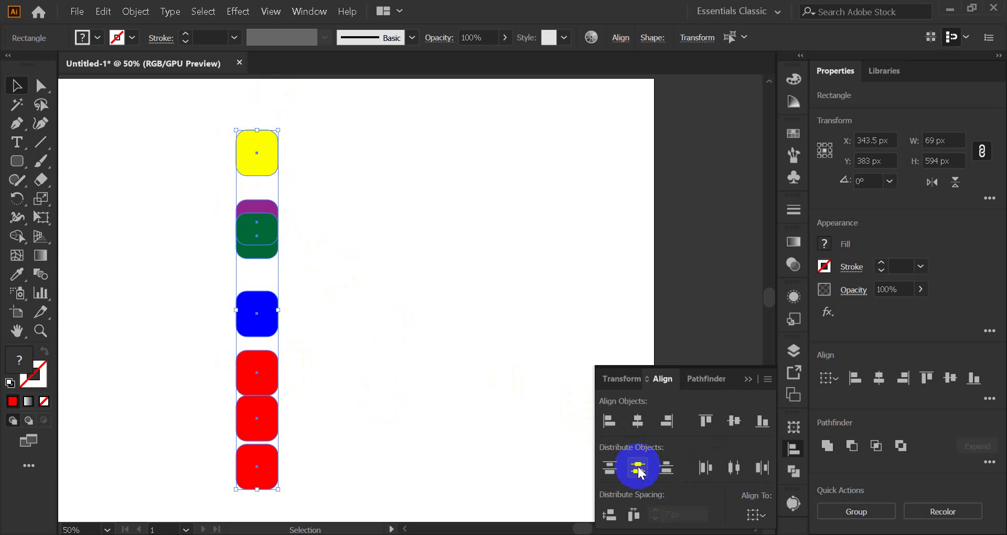
pyautogui.click(206, 314)
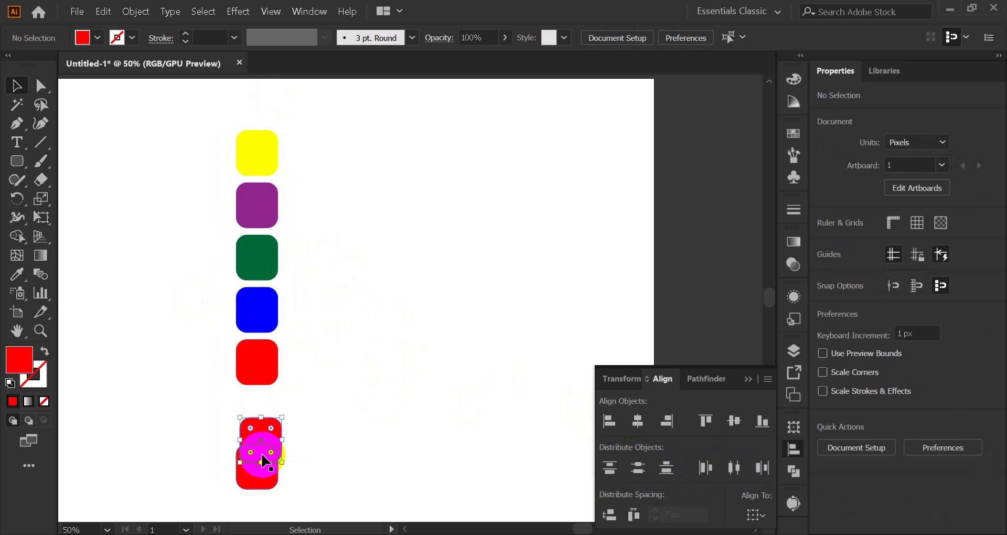
pyautogui.click(257, 414)
pyautogui.click(394, 374)
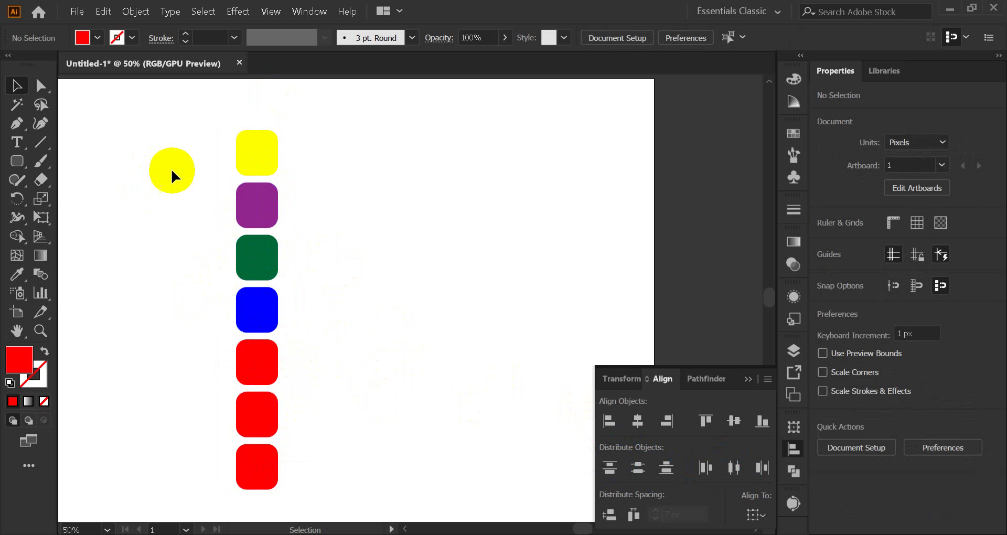
# Select all seven squares and distribute them by vertical centers relative to the artboard
pyautogui.moveTo(176, 118); pyautogui.dragTo(332, 399)
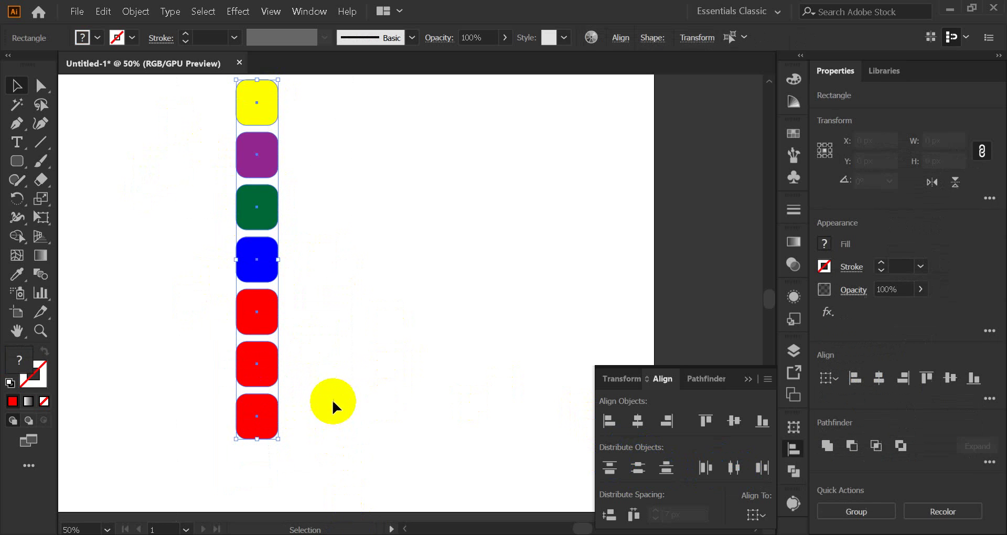
pyautogui.hotkey('ctrl', '-')
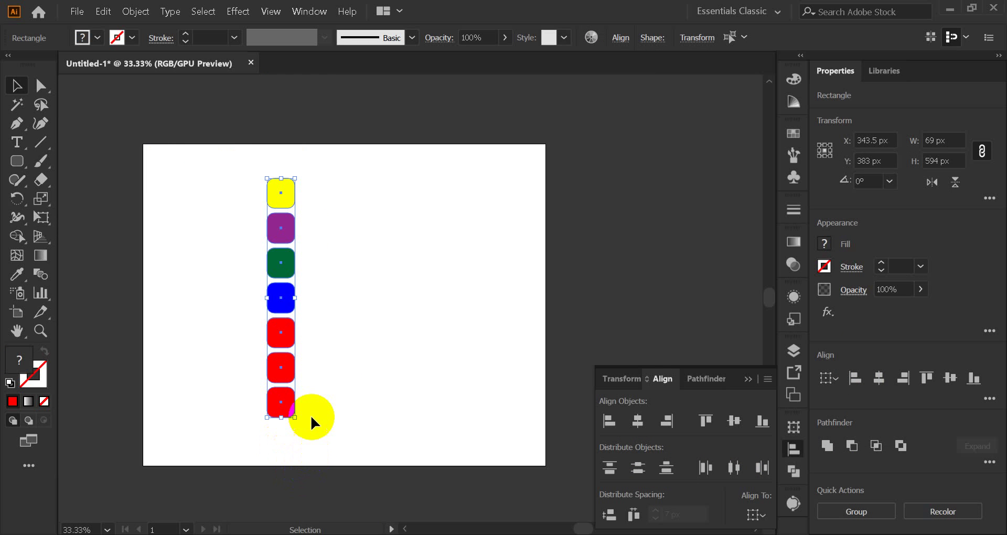
pyautogui.scroll(1, 310, 354)
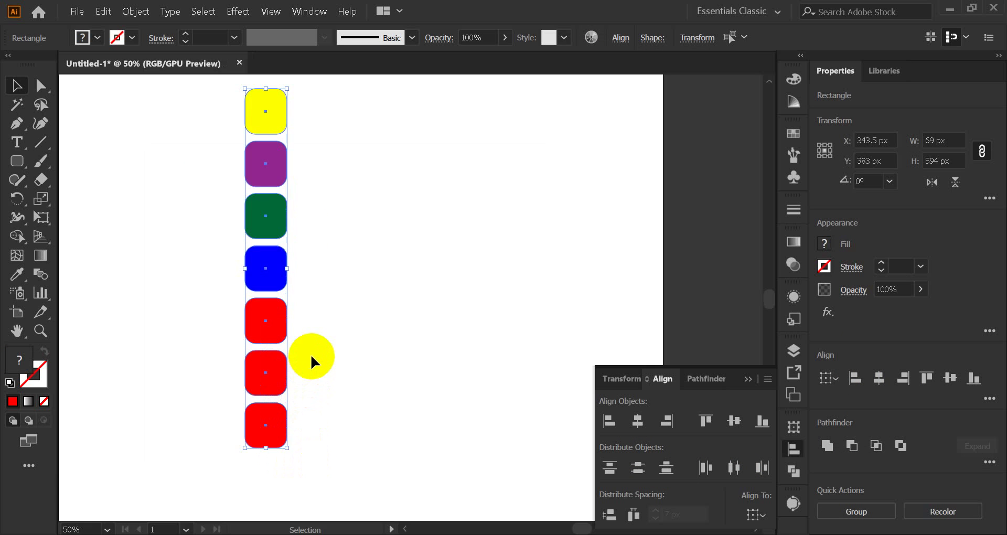
pyautogui.scroll(-1, 311, 354)
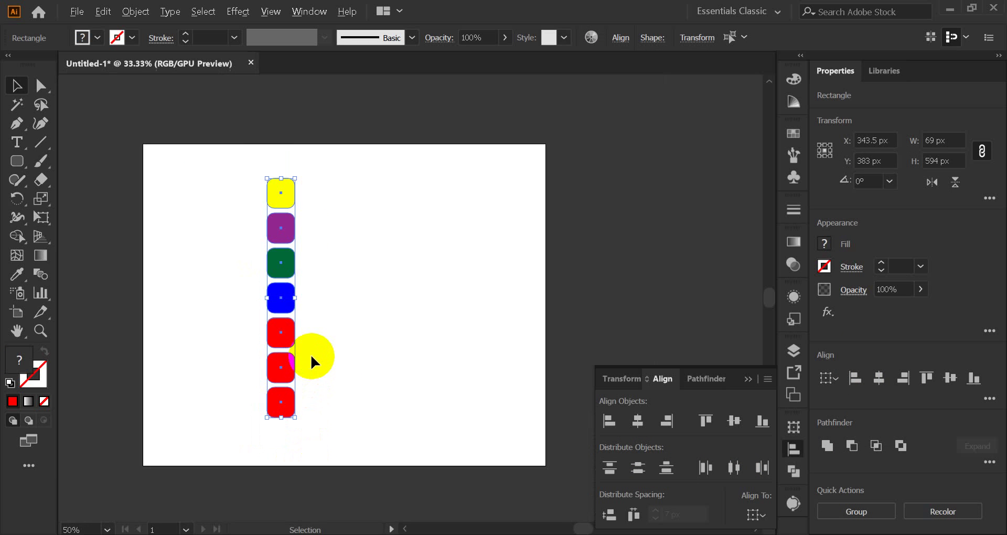
pyautogui.click(756, 515)
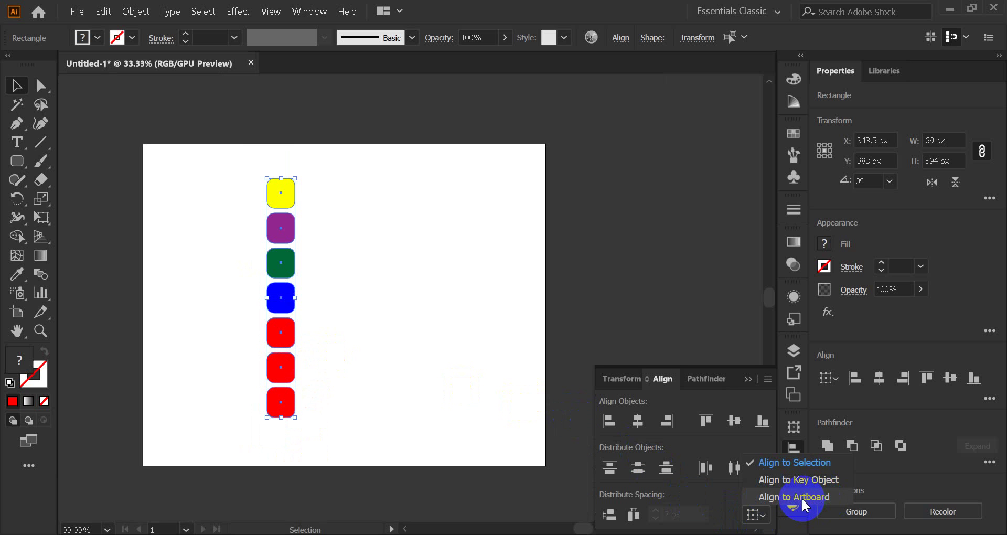
pyautogui.click(804, 499)
pyautogui.click(641, 470)
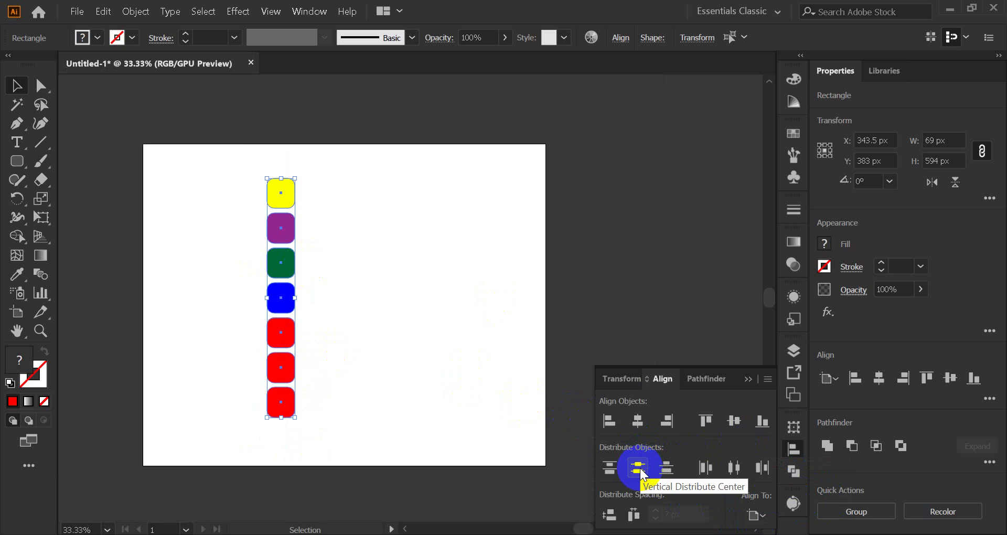
pyautogui.click(638, 469)
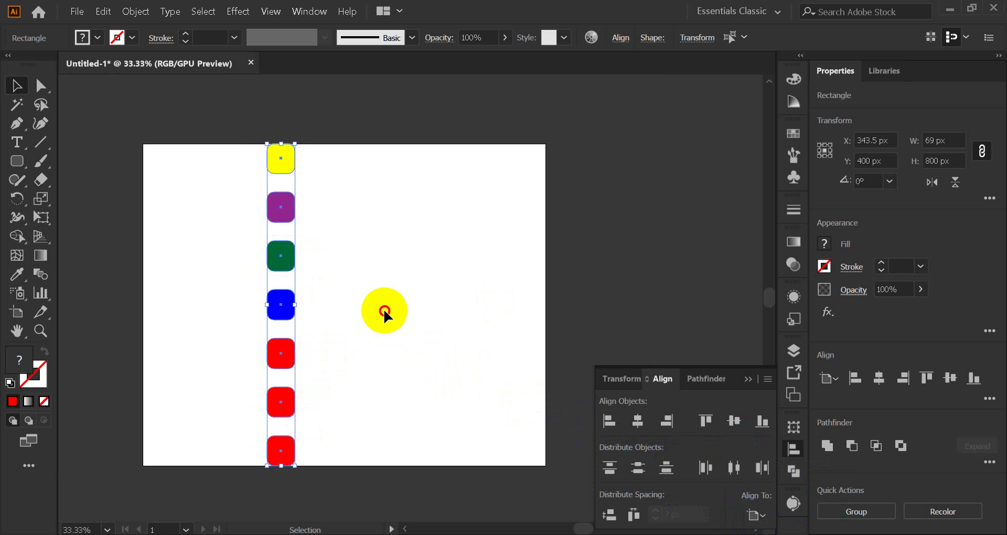
# Undo the vertical distribution across the artboard and deselect the squares
pyautogui.click(324, 261)
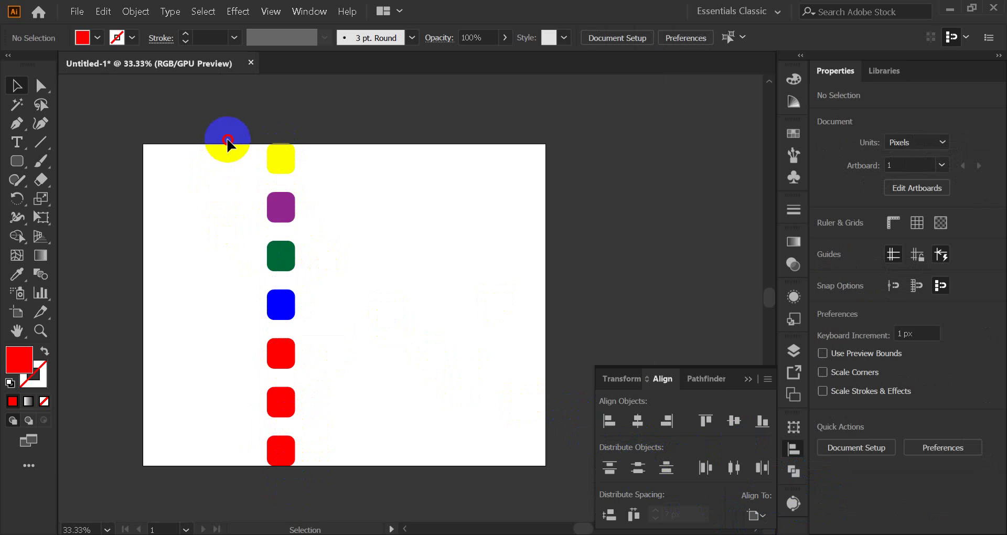
pyautogui.moveTo(228, 141); pyautogui.dragTo(328, 467)
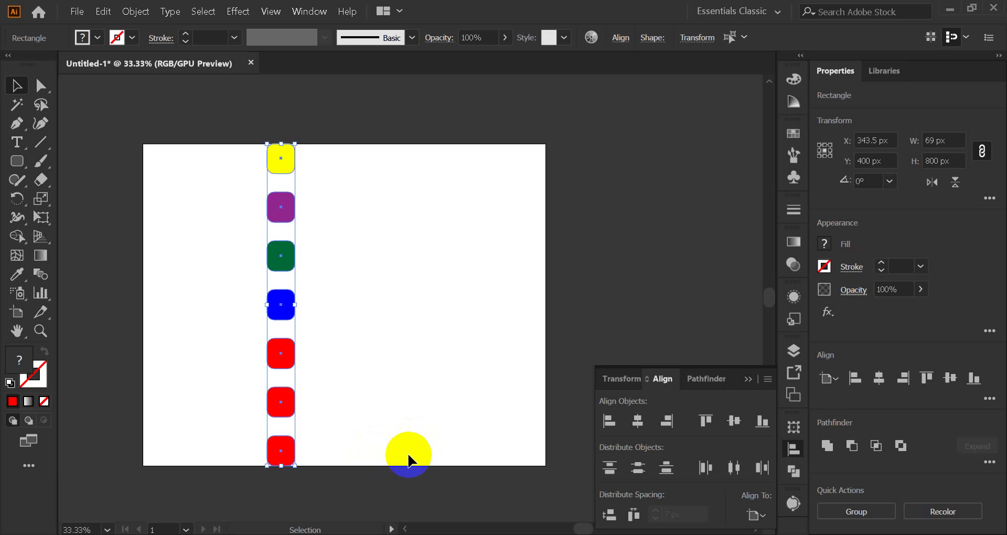
pyautogui.press('a')
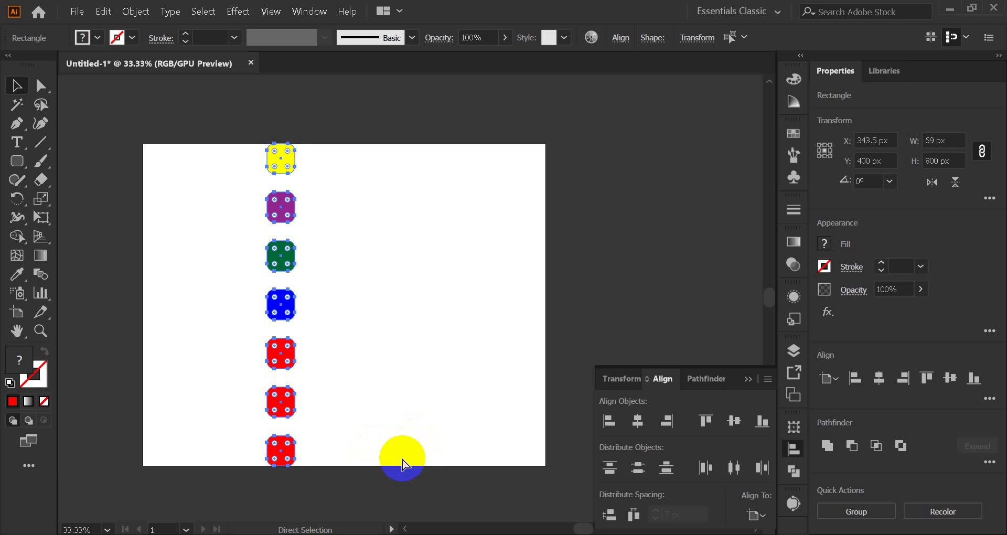
pyautogui.hotkey('ctrl', 'z')
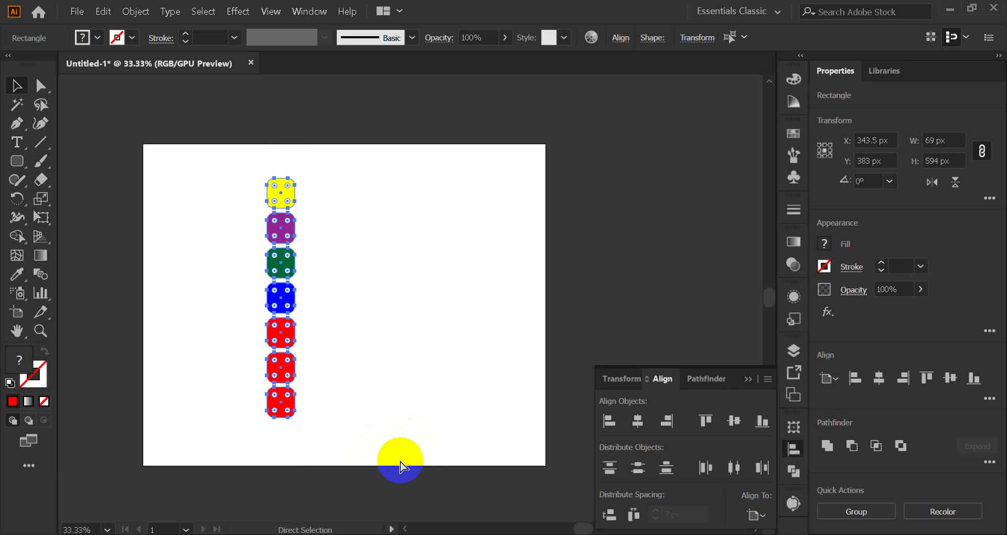
pyautogui.press('v')
pyautogui.click(386, 216)
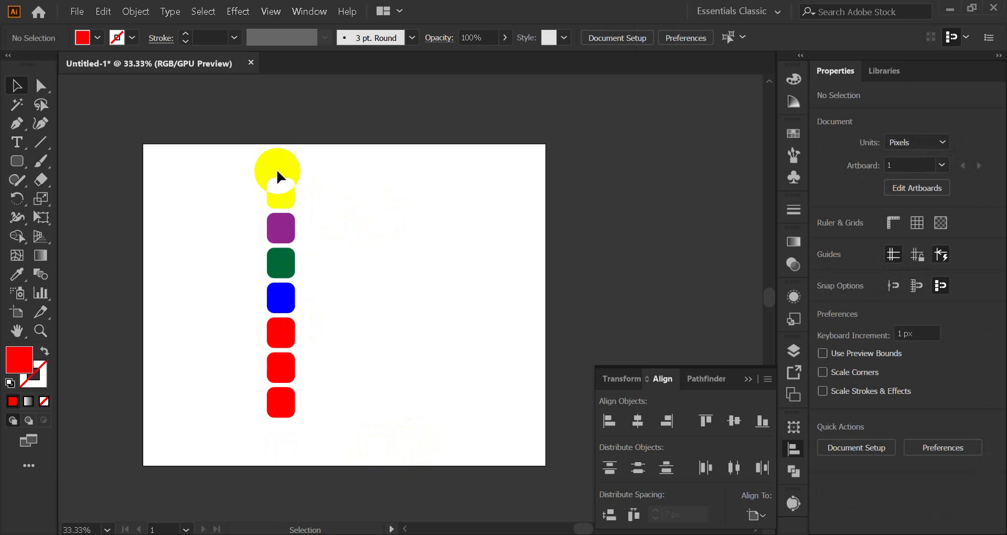
# Delete the three red squares at the lower end of the column
pyautogui.moveTo(251, 188); pyautogui.dragTo(364, 460)
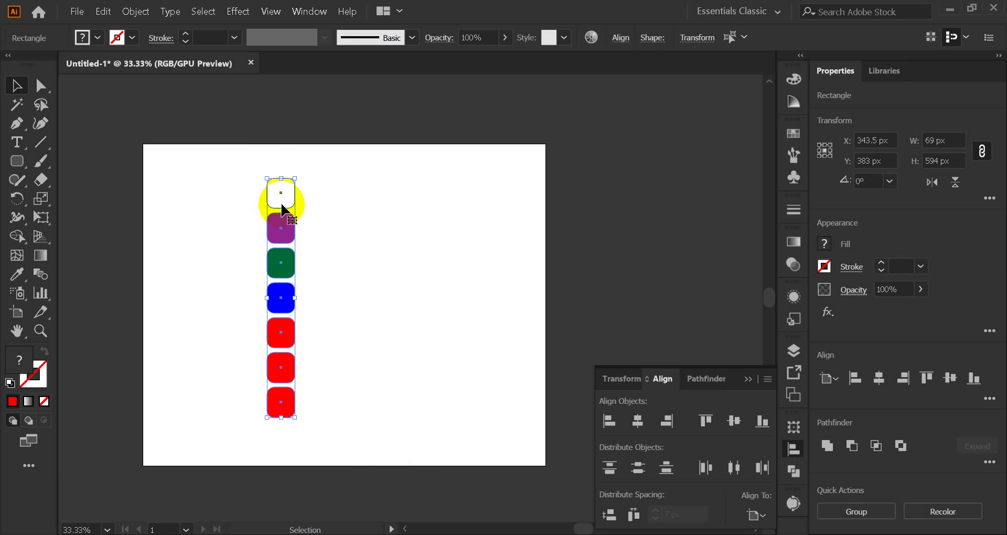
pyautogui.scroll(1, 282, 215)
pyautogui.scroll(-2, 282, 215)
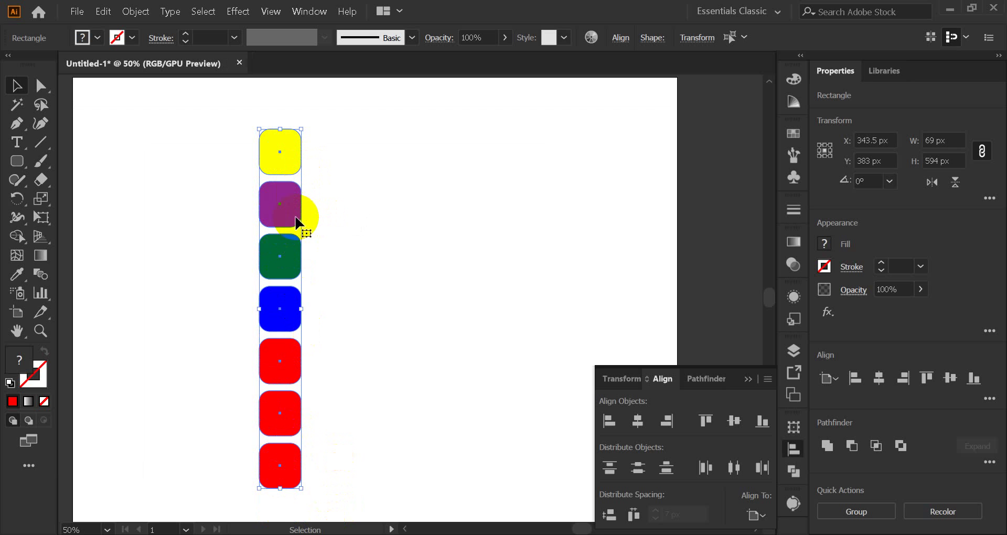
pyautogui.click(367, 257)
pyautogui.moveTo(206, 356); pyautogui.dragTo(373, 477)
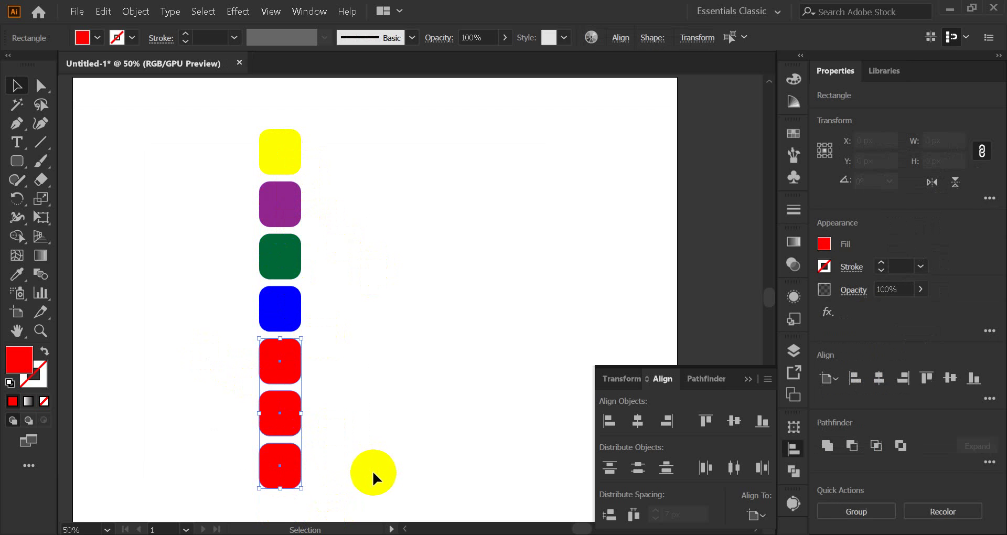
pyautogui.press('Delete')
pyautogui.scroll(2, 210, 139)
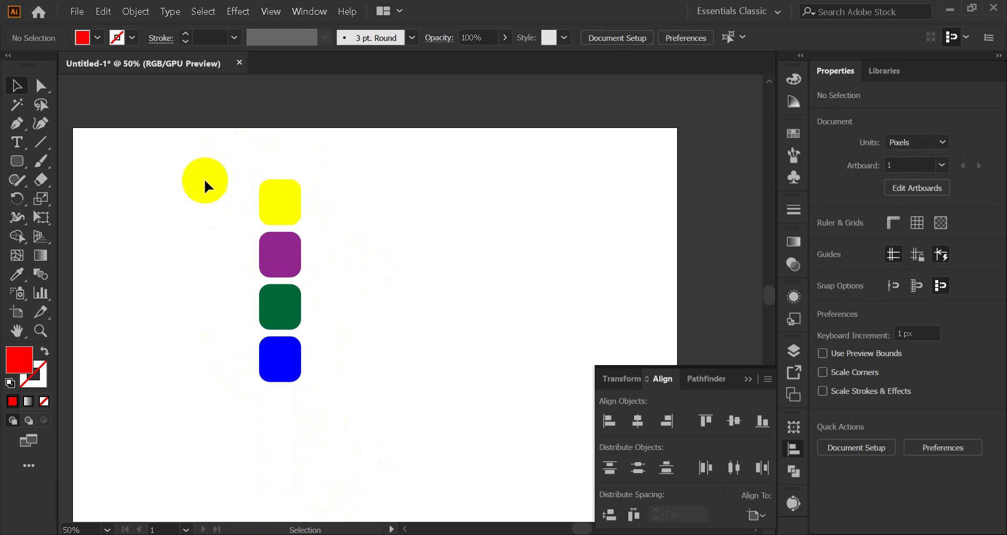
# Select the yellow, purple, green and blue squares and set the alignment reference to Align to Selection
pyautogui.moveTo(259, 168); pyautogui.dragTo(336, 399)
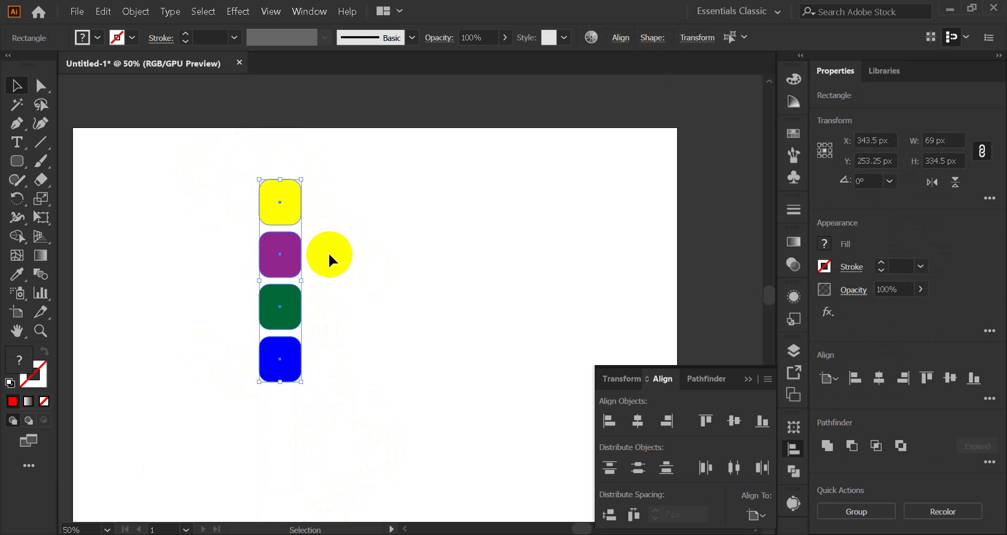
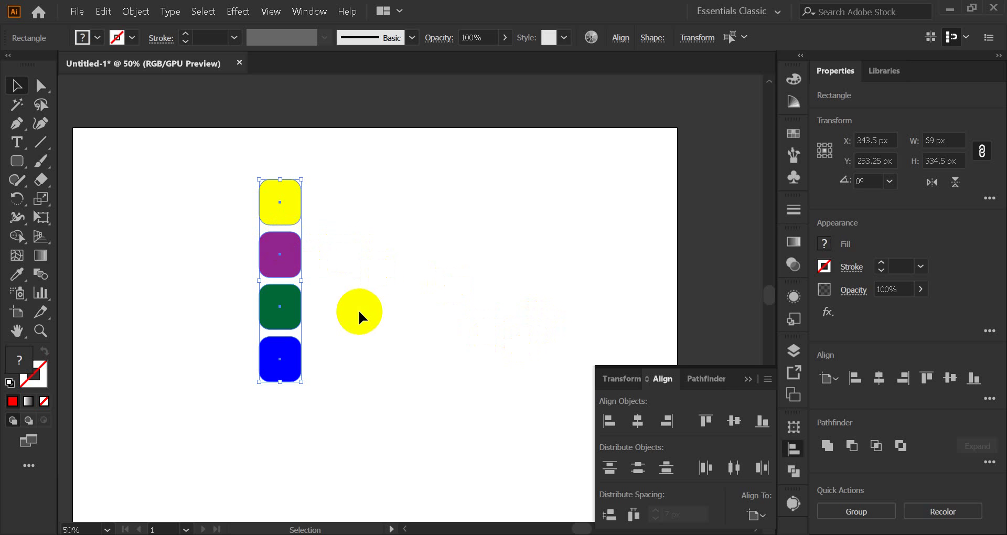
pyautogui.click(757, 515)
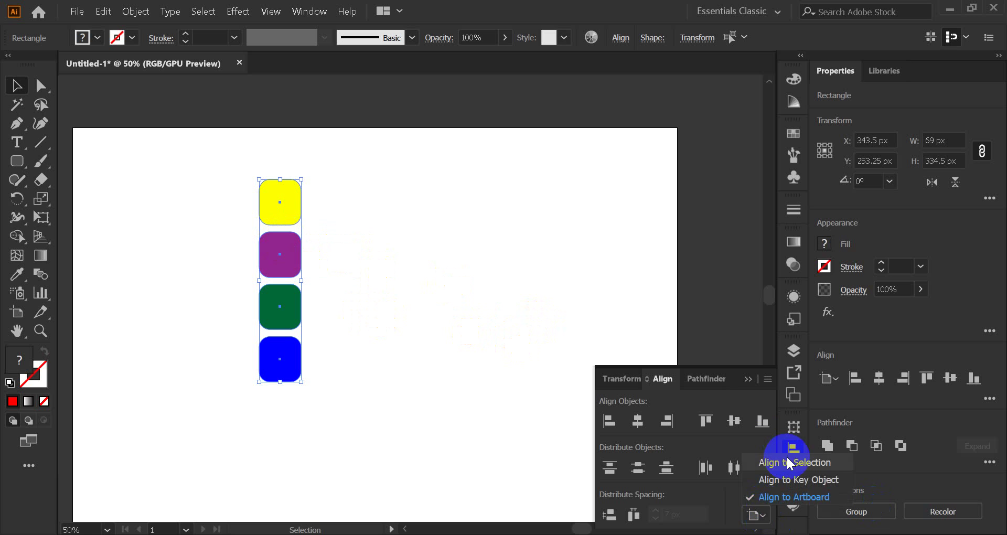
pyautogui.click(789, 463)
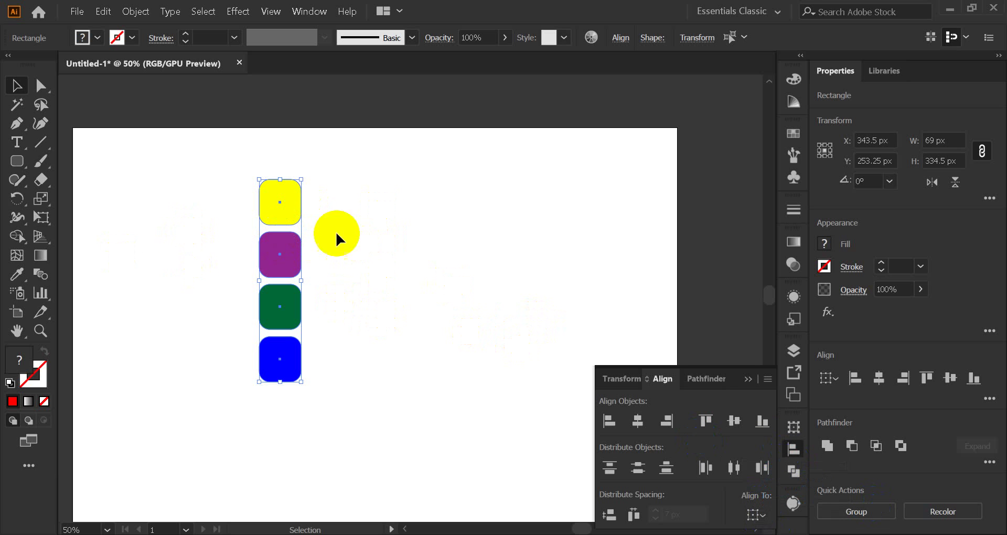
# Make the yellow square the key object for distributing the spacing of the four selected squares
pyautogui.click(636, 517)
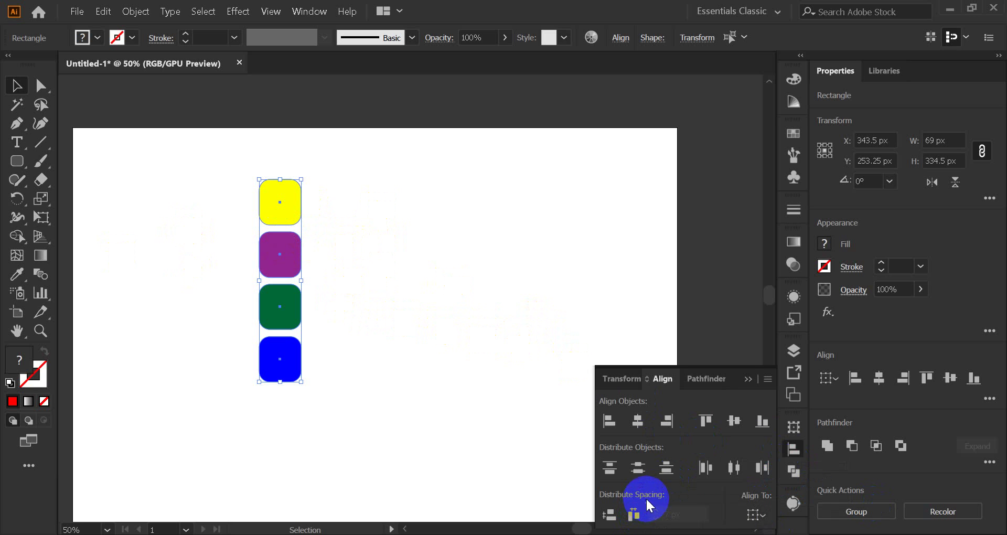
pyautogui.click(611, 515)
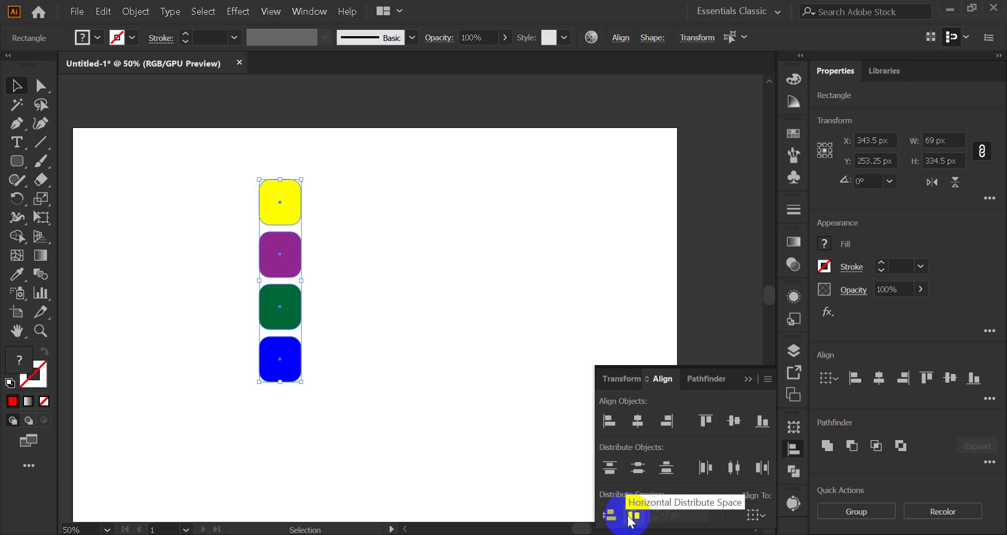
pyautogui.click(610, 515)
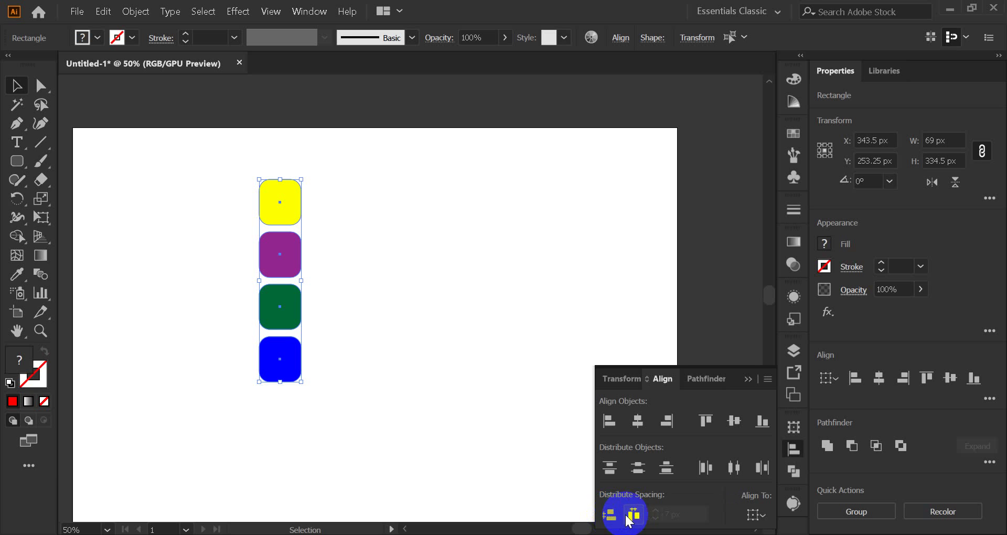
pyautogui.click(288, 224)
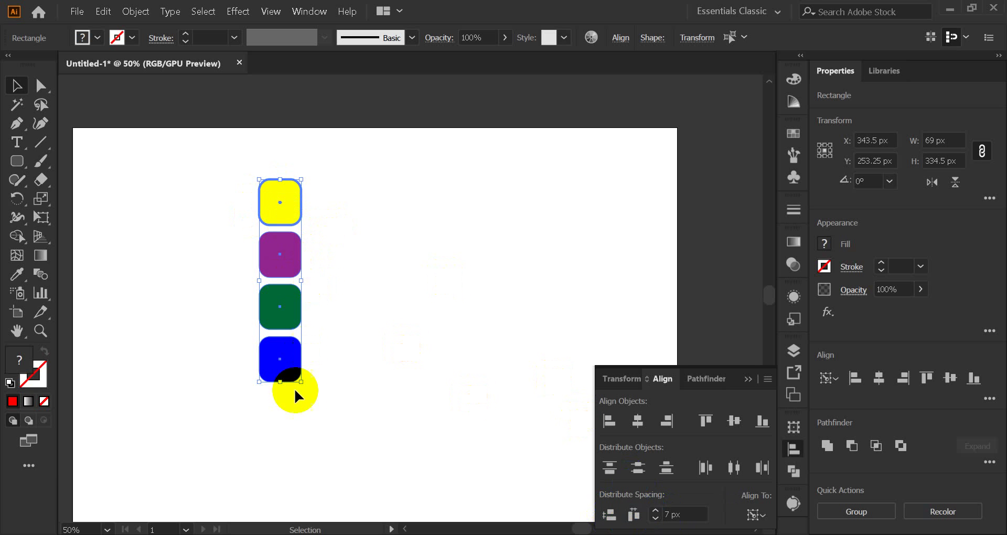
# Distribute the vertical spacing of the four colored squares evenly relative to the selection
pyautogui.moveTo(220, 149); pyautogui.dragTo(313, 384)
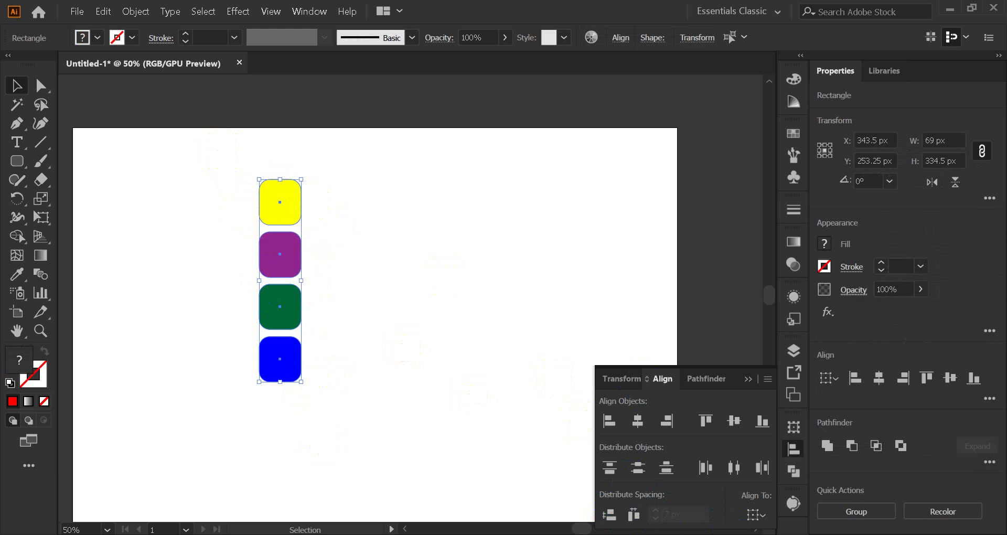
pyautogui.click(757, 515)
pyautogui.click(752, 513)
pyautogui.click(609, 515)
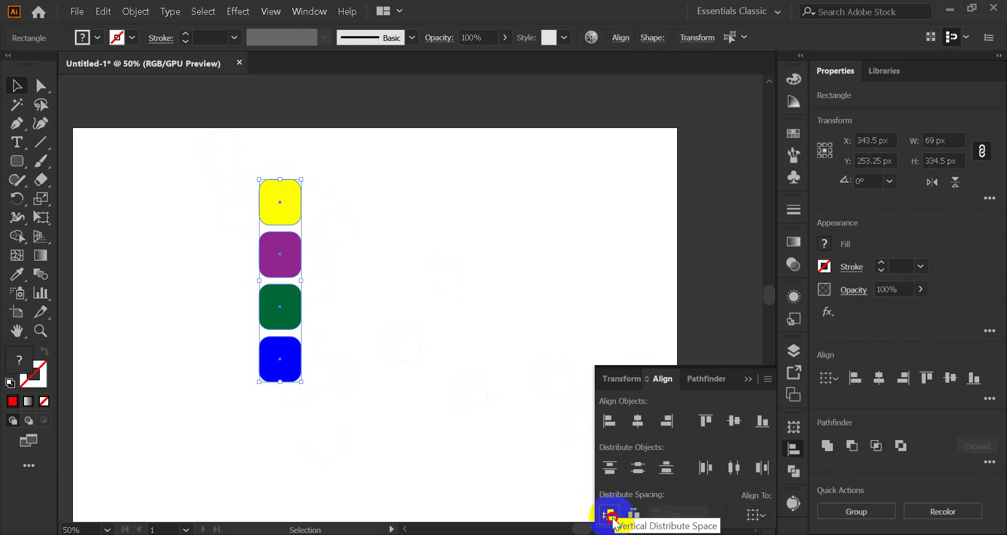
# Make the yellow square the key object and distribute the four squares vertically with 15 px spacing
pyautogui.click(269, 210)
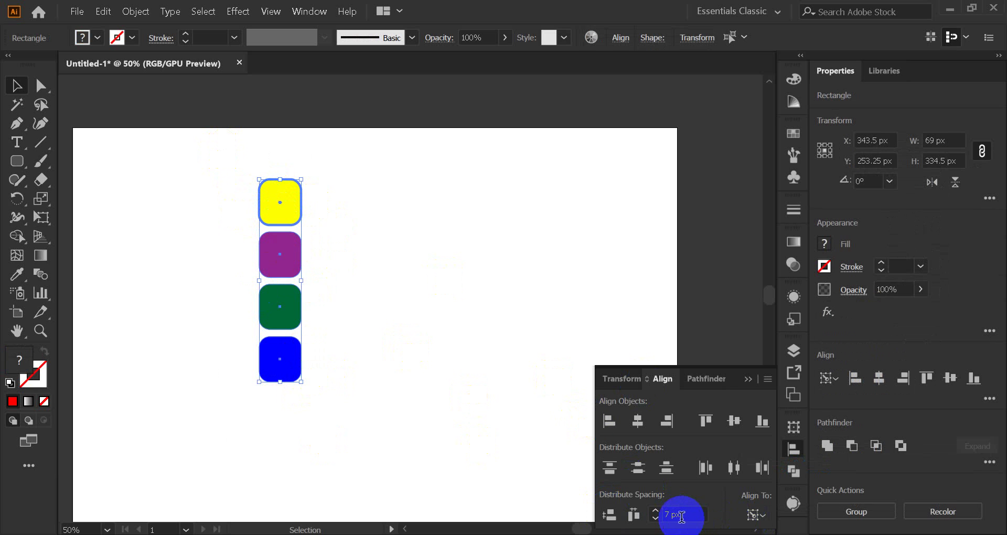
pyautogui.doubleClick(674, 514)
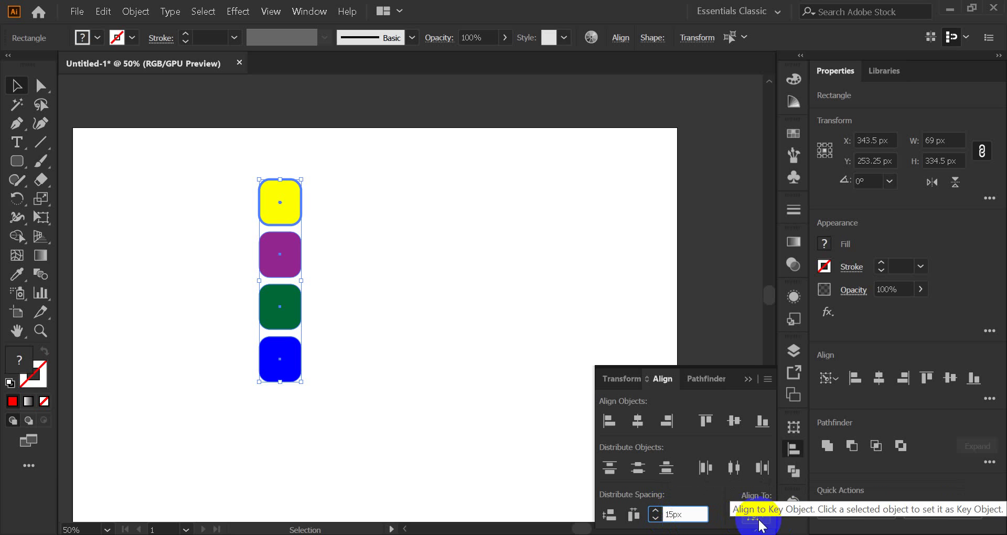
pyautogui.click(609, 514)
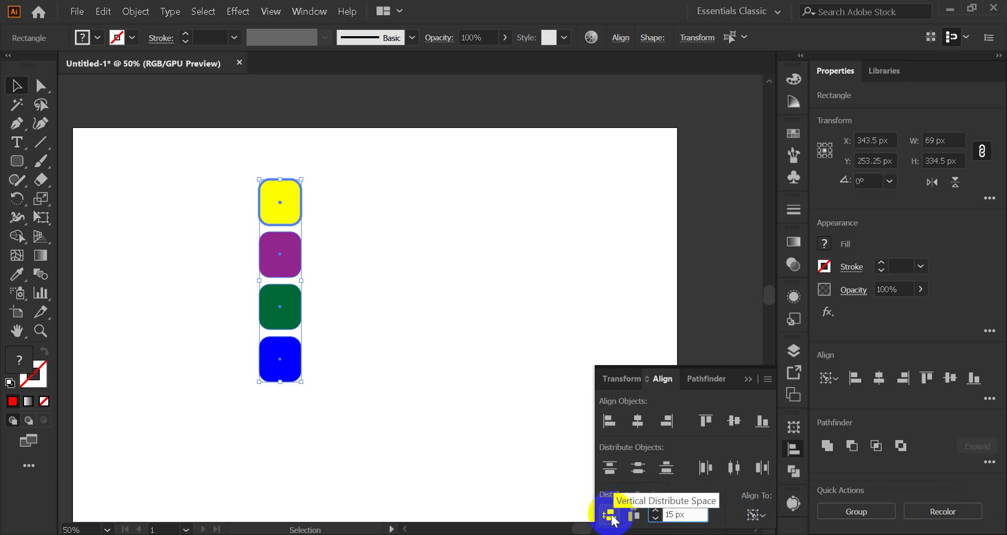
pyautogui.click(609, 514)
pyautogui.click(318, 291)
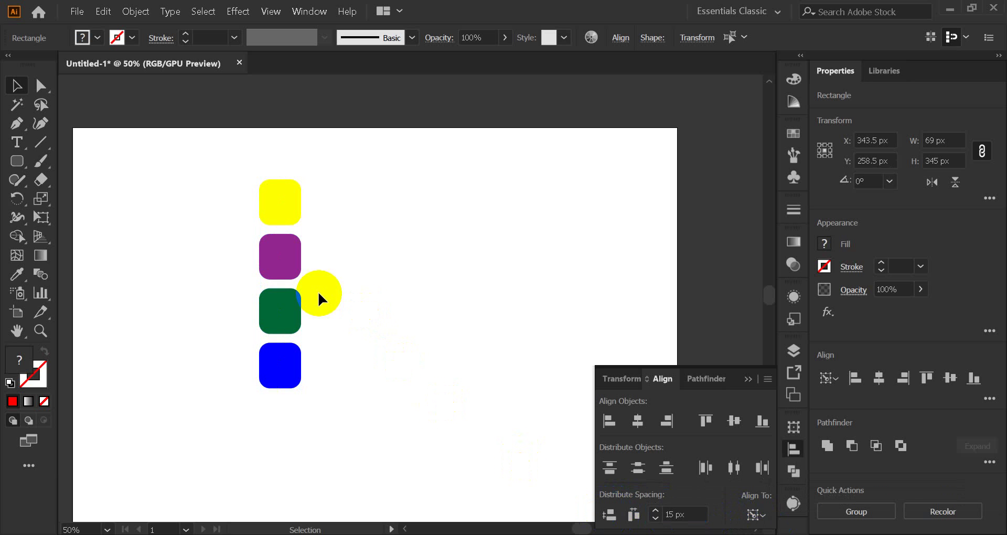
# Select the four squares, make yellow the key object, and distribute them vertically with 40 px spacing
pyautogui.moveTo(226, 180); pyautogui.dragTo(316, 425)
pyautogui.click(281, 209)
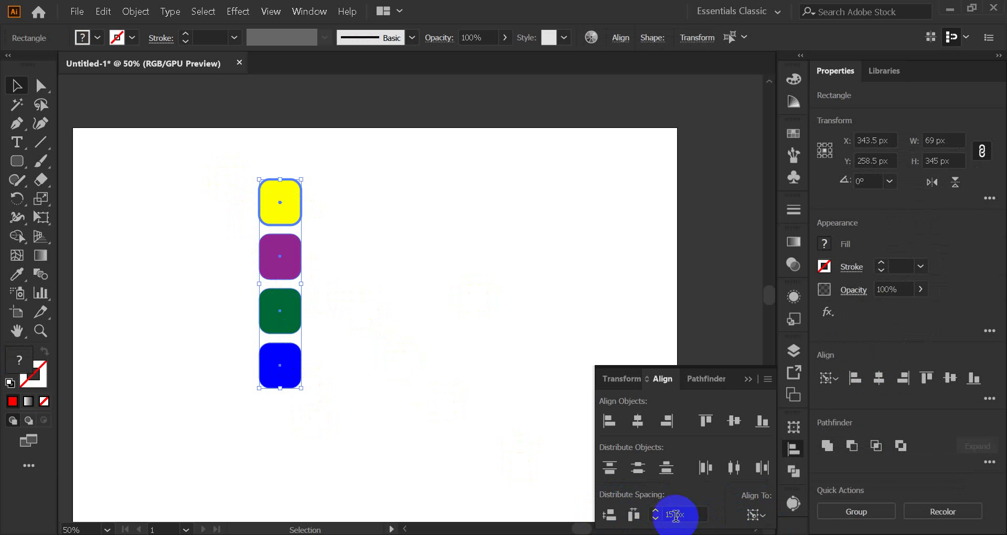
pyautogui.click(673, 514)
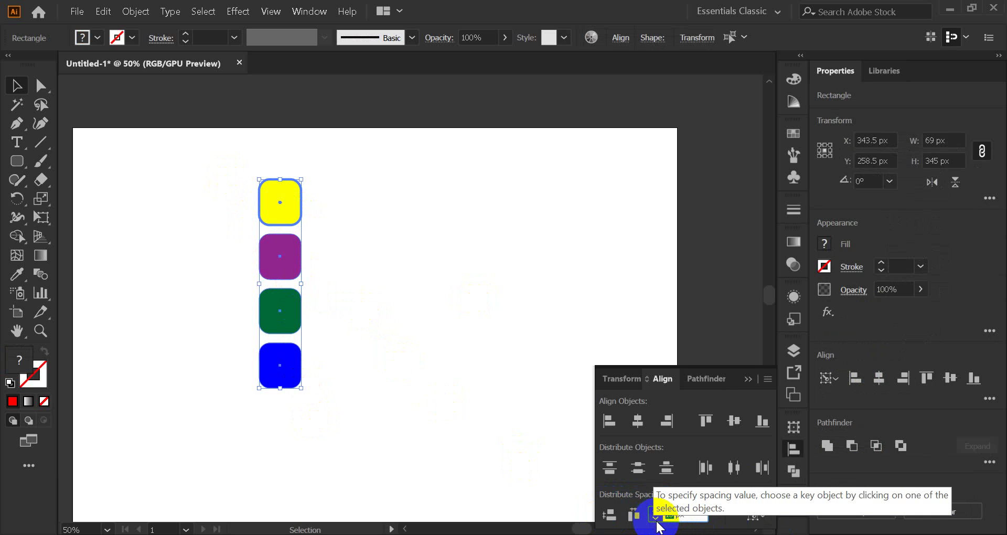
pyautogui.write('40')
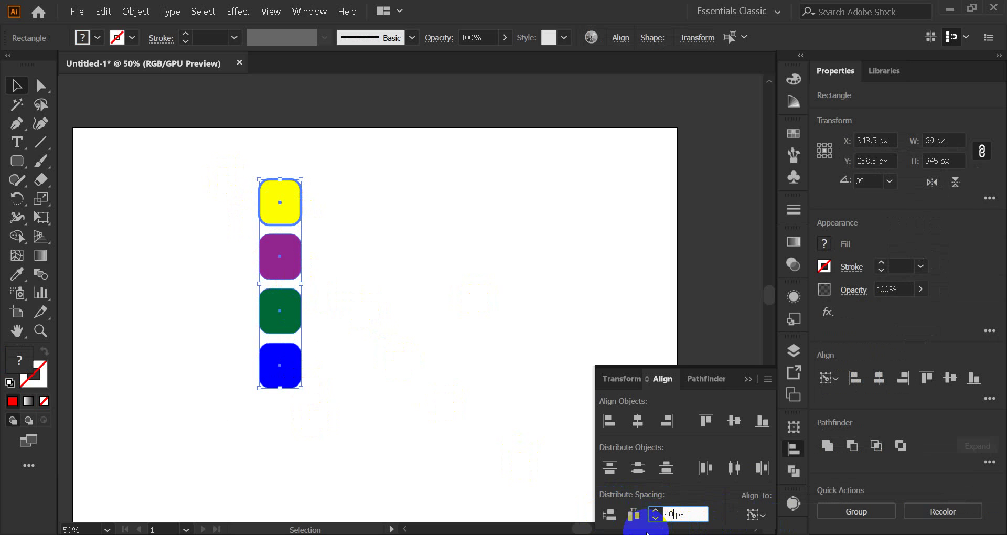
pyautogui.click(610, 515)
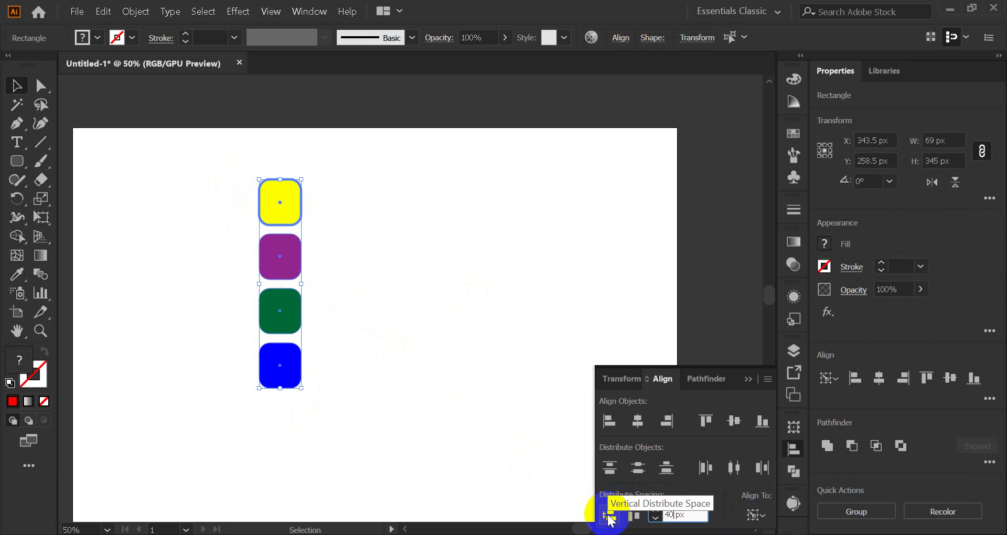
pyautogui.click(610, 517)
pyautogui.click(427, 293)
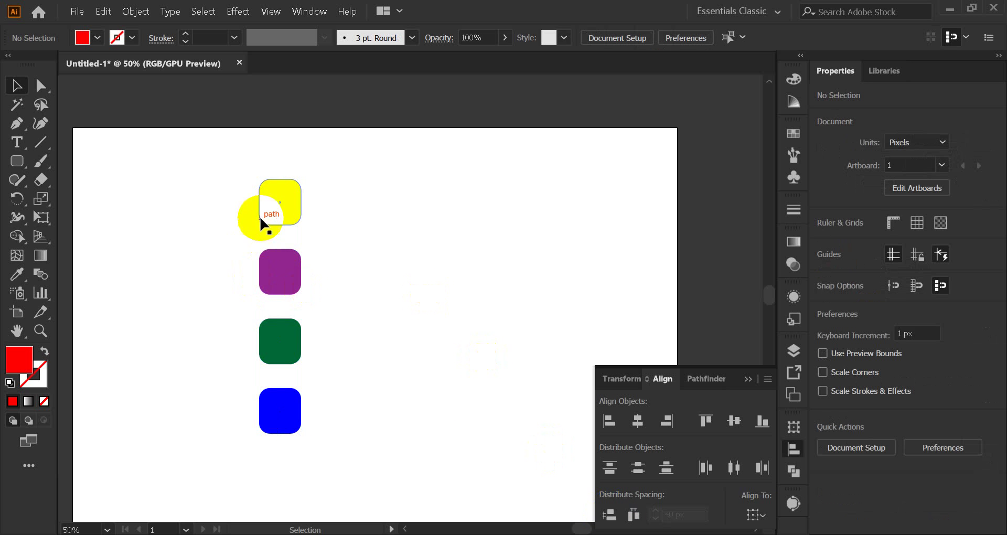
# Examine the vertical gap between the yellow and purple squares and the spacing of the whole column
pyautogui.keyDown('alt'); pyautogui.scroll(4, 280, 232); pyautogui.keyUp('alt')
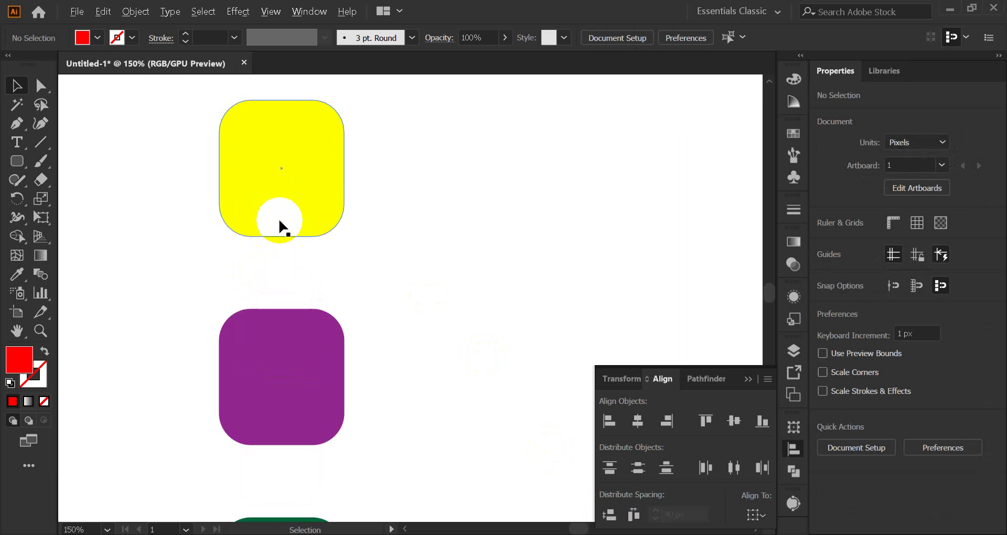
pyautogui.click(274, 210)
pyautogui.click(274, 404)
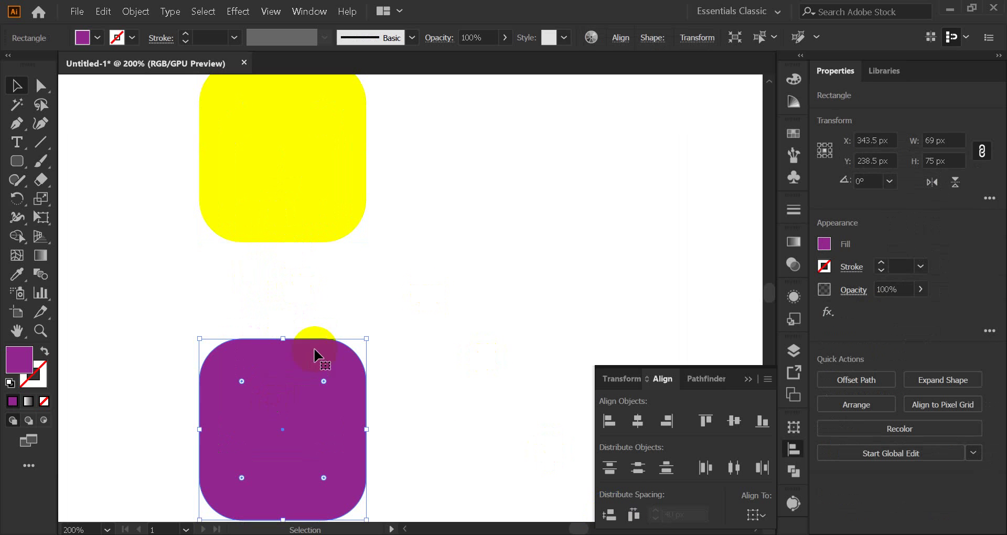
pyautogui.keyDown('alt'); pyautogui.scroll(-3, 378, 308); pyautogui.keyUp('alt')
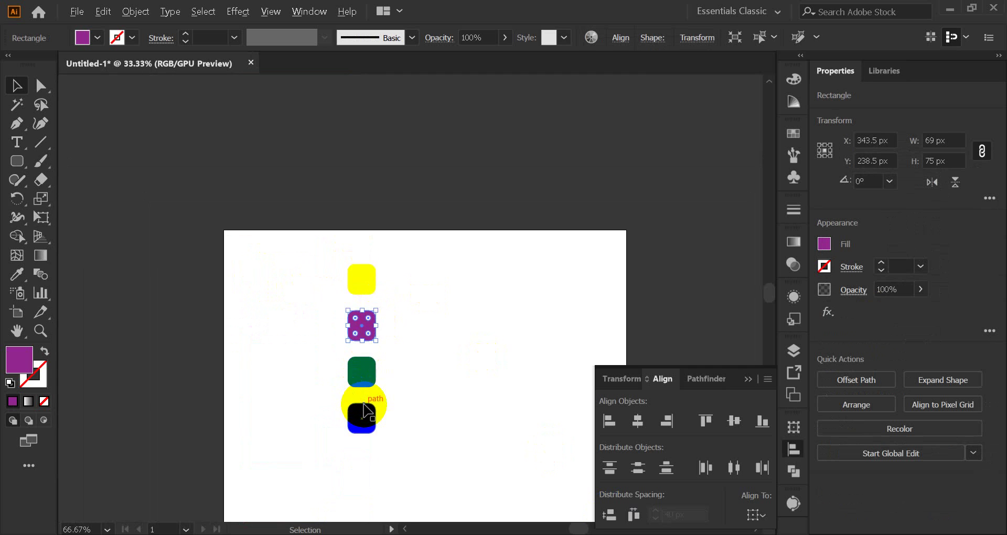
pyautogui.keyDown('alt'); pyautogui.scroll(3, 360, 404); pyautogui.keyUp('alt')
pyautogui.keyDown('alt'); pyautogui.scroll(-4, 360, 404); pyautogui.keyUp('alt')
pyautogui.keyDown('alt'); pyautogui.scroll(2, 362, 406); pyautogui.keyUp('alt')
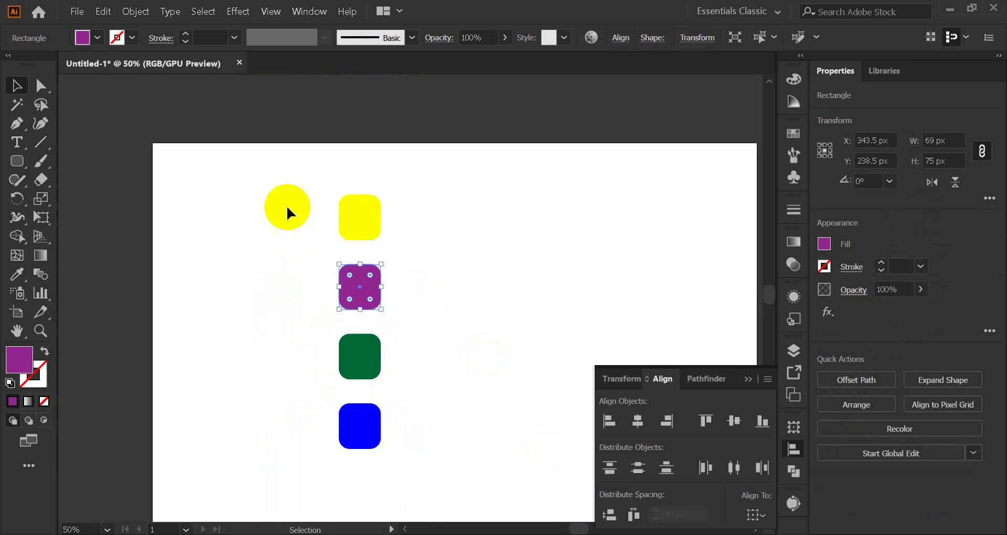
# Select all four squares in the column and set the alignment reference to Align to Artboard
pyautogui.moveTo(281, 199); pyautogui.dragTo(448, 492)
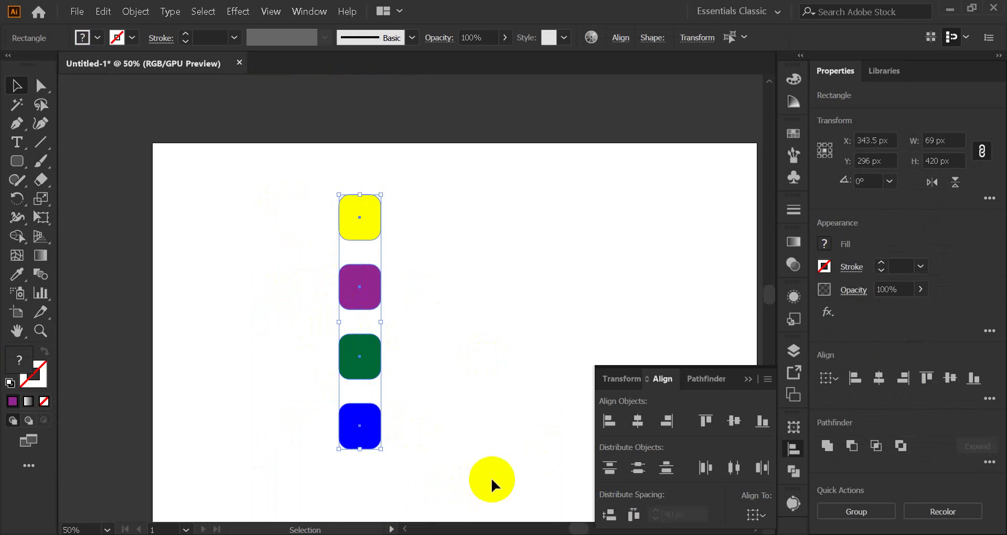
pyautogui.click(748, 378)
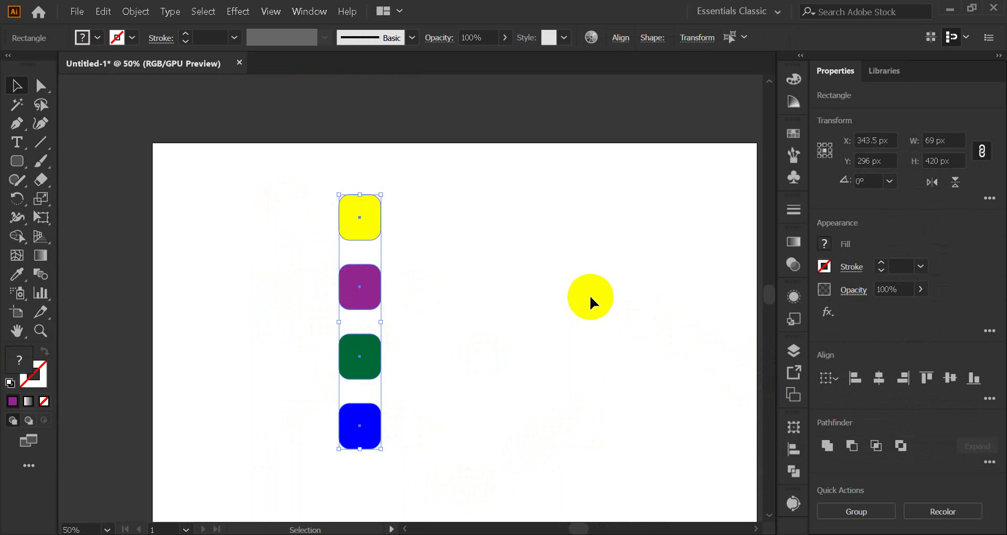
pyautogui.click(567, 316)
pyautogui.moveTo(263, 214); pyautogui.dragTo(436, 493)
pyautogui.scroll(-2, 474, 317)
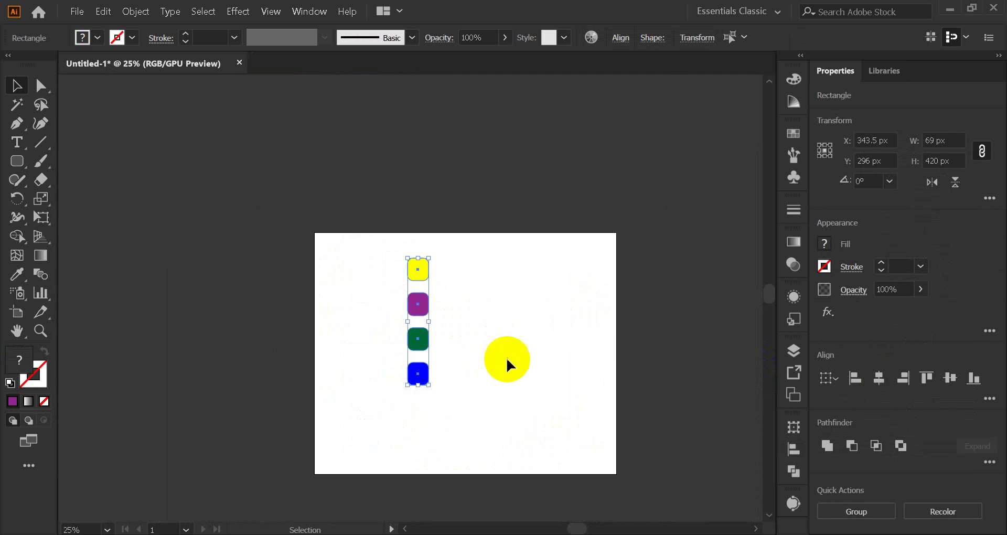
pyautogui.click(792, 449)
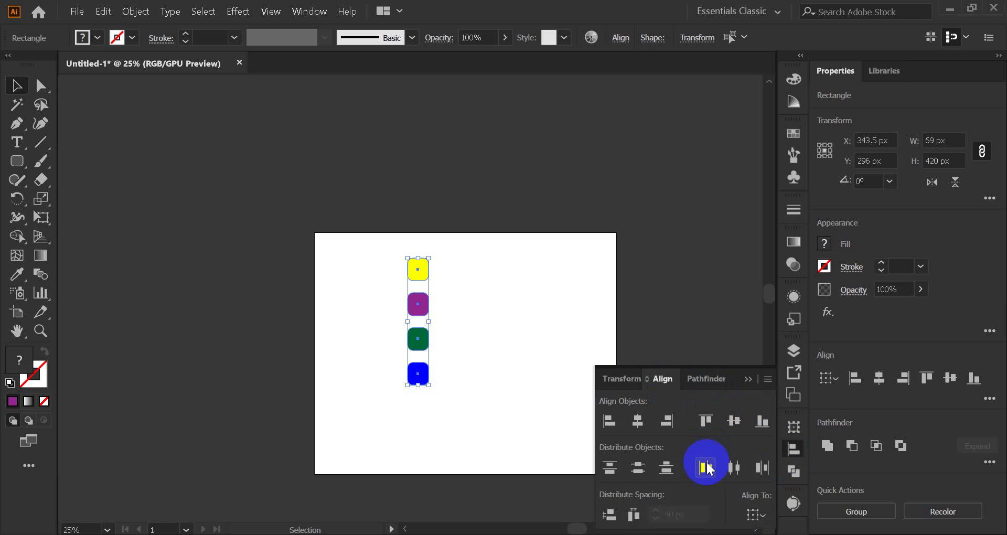
pyautogui.click(756, 514)
pyautogui.click(776, 495)
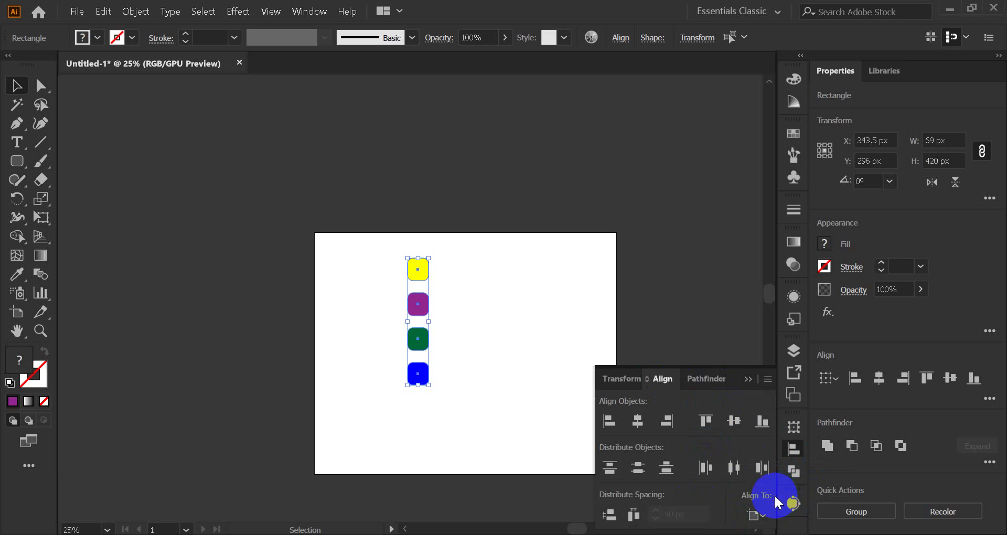
# Try centering the four separate squares horizontally and vertically on the artboard, and undo both alignments
pyautogui.click(638, 423)
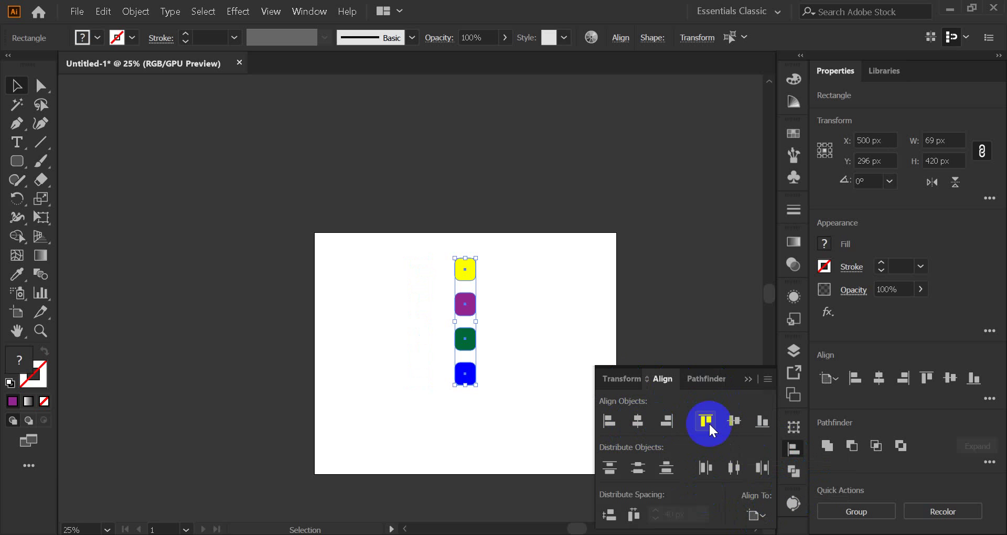
pyautogui.click(726, 425)
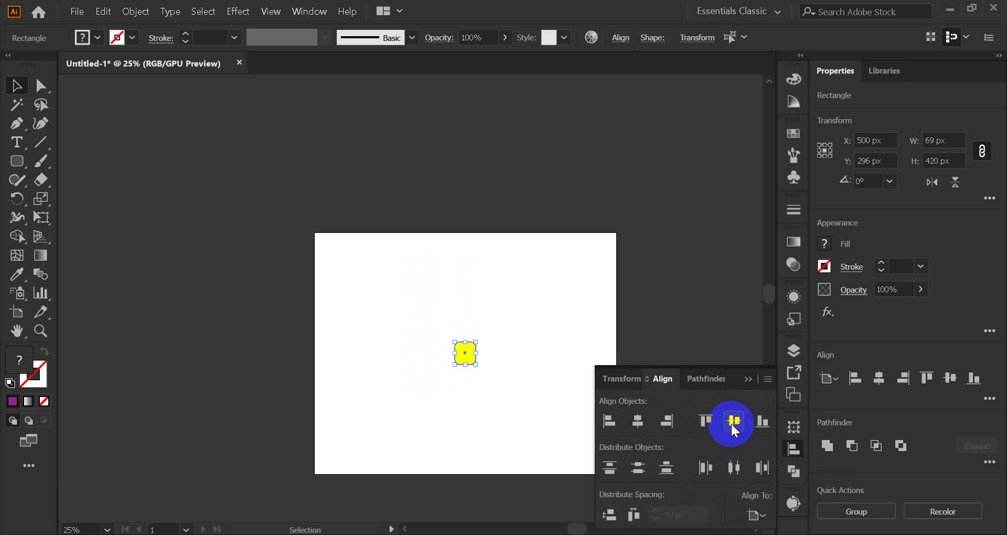
pyautogui.click(504, 382)
pyautogui.hotkey('ctrl', 'z')
pyautogui.hotkey('ctrl', 'z')
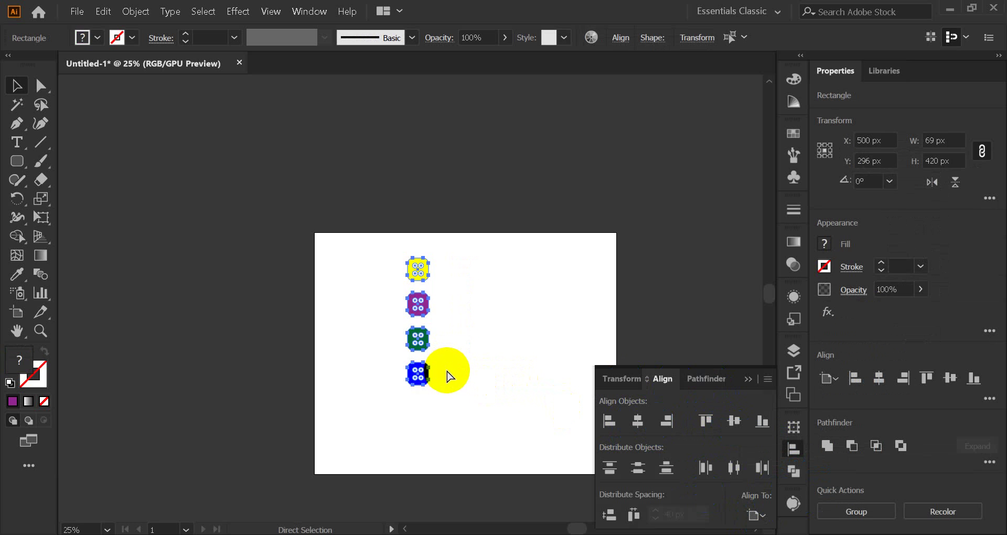
pyautogui.click(448, 375)
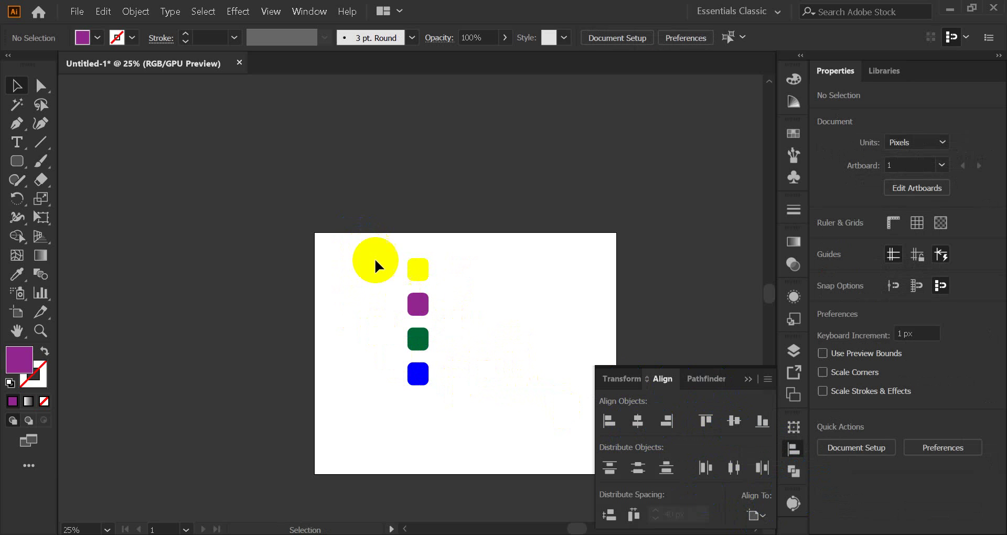
# Group the yellow, purple, green and blue squares and select the group
pyautogui.moveTo(352, 241); pyautogui.dragTo(463, 430)
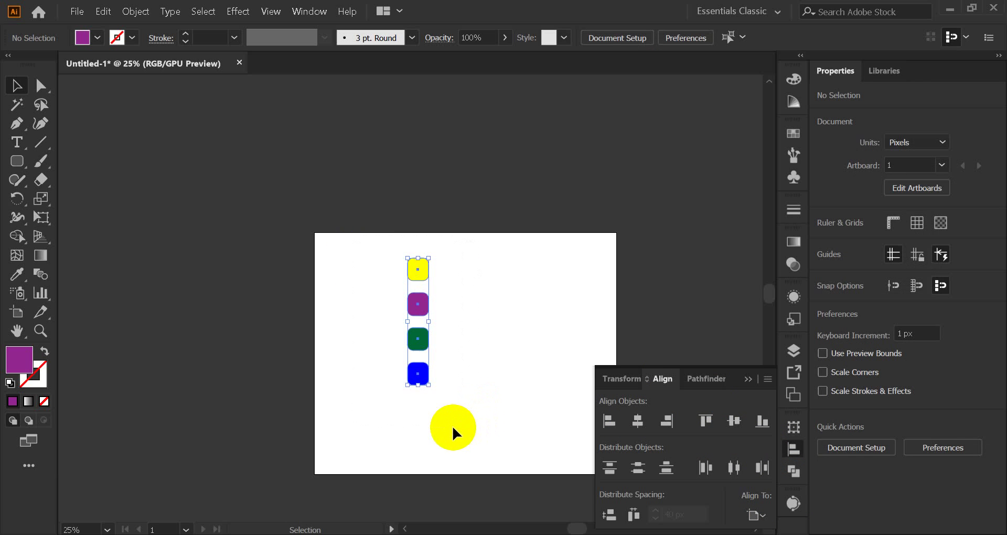
pyautogui.hotkey('ctrl', 'g')
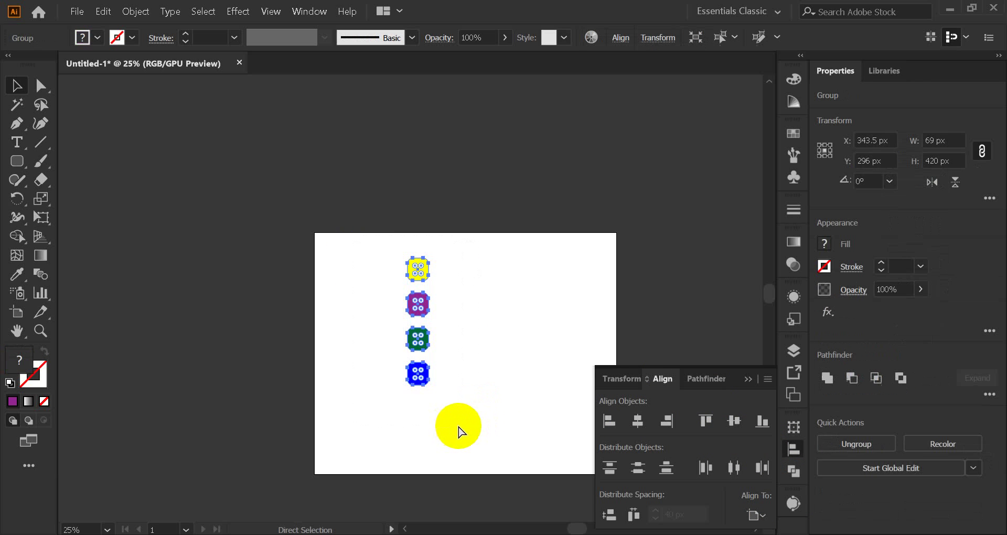
pyautogui.click(452, 397)
pyautogui.click(418, 374)
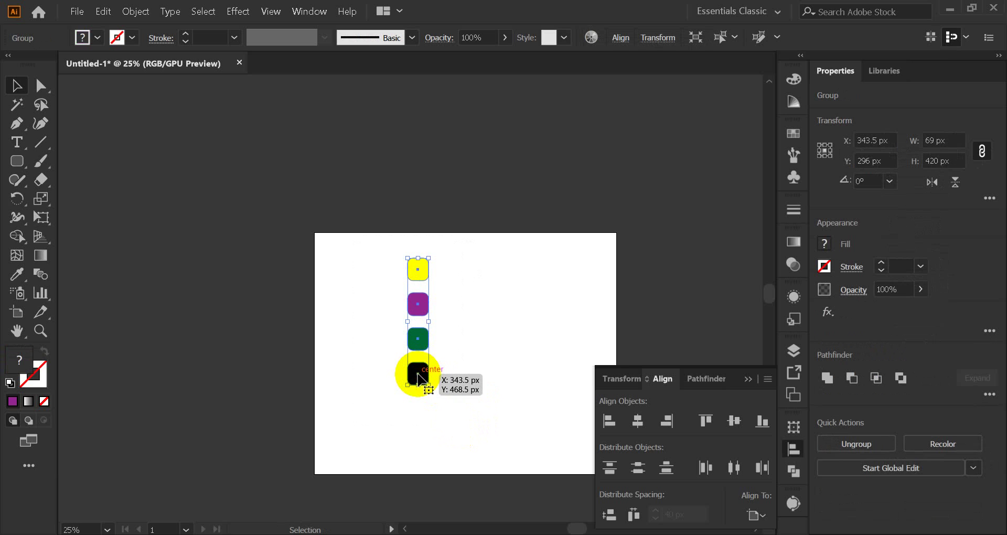
# Center the group of four squares horizontally and vertically on the artboard
pyautogui.click(638, 423)
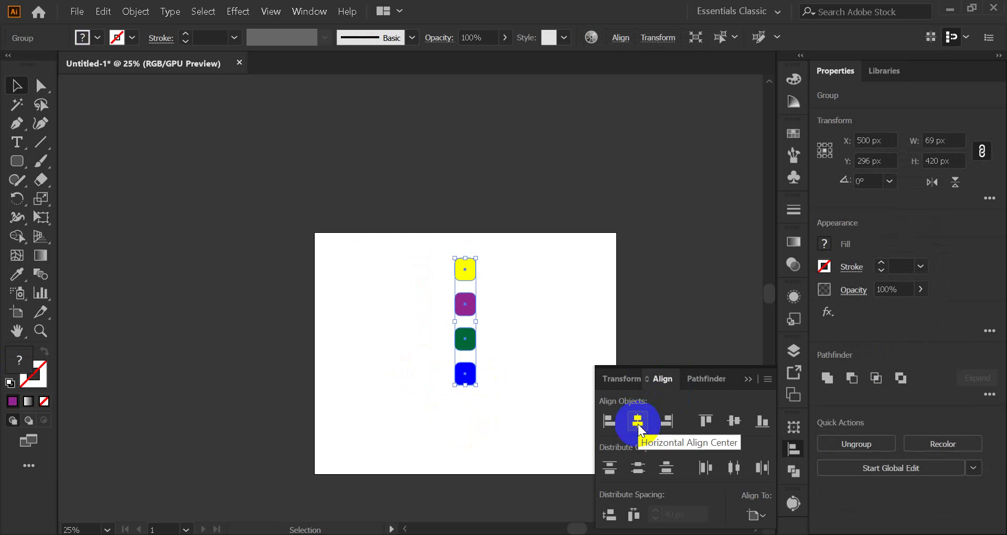
pyautogui.click(736, 424)
pyautogui.moveTo(391, 267); pyautogui.dragTo(468, 342)
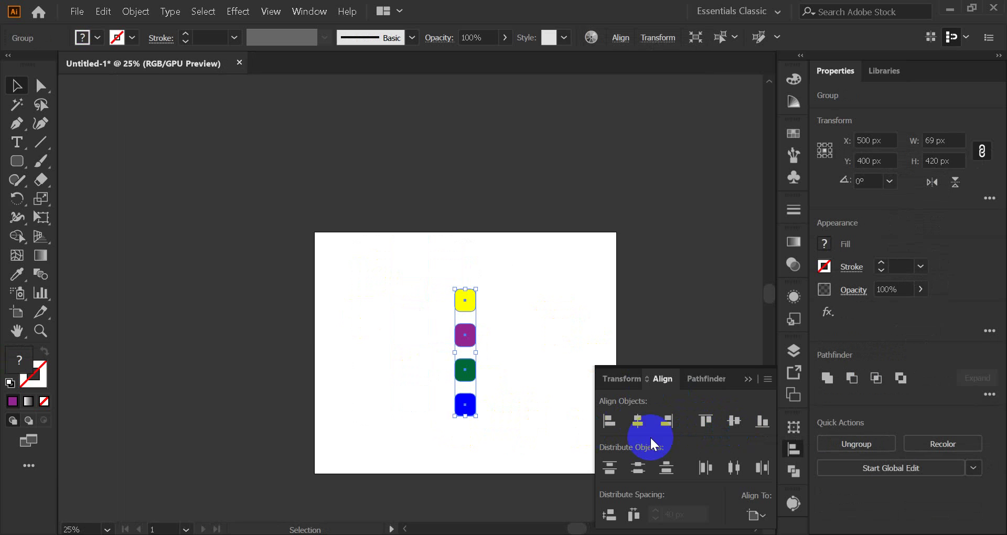
pyautogui.click(746, 379)
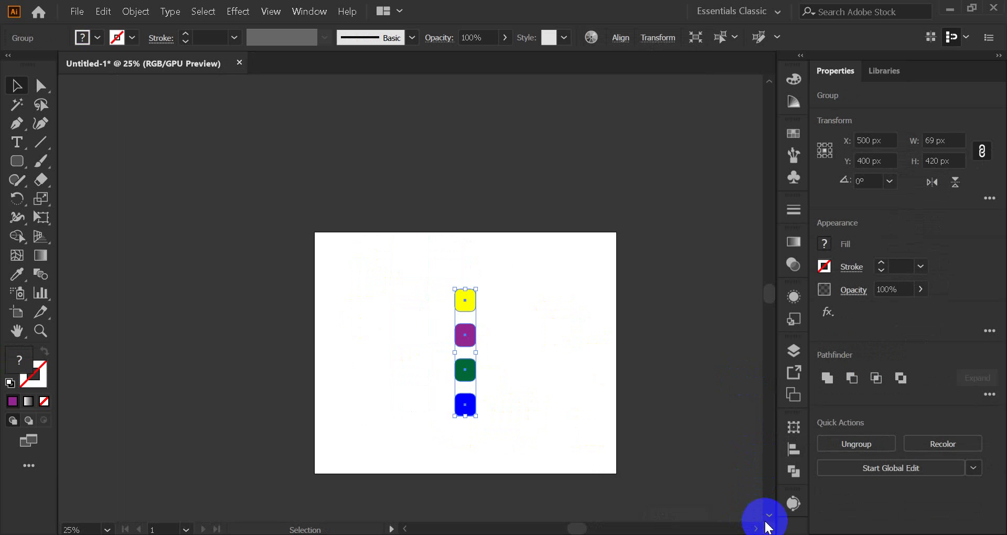
pyautogui.click(807, 534)
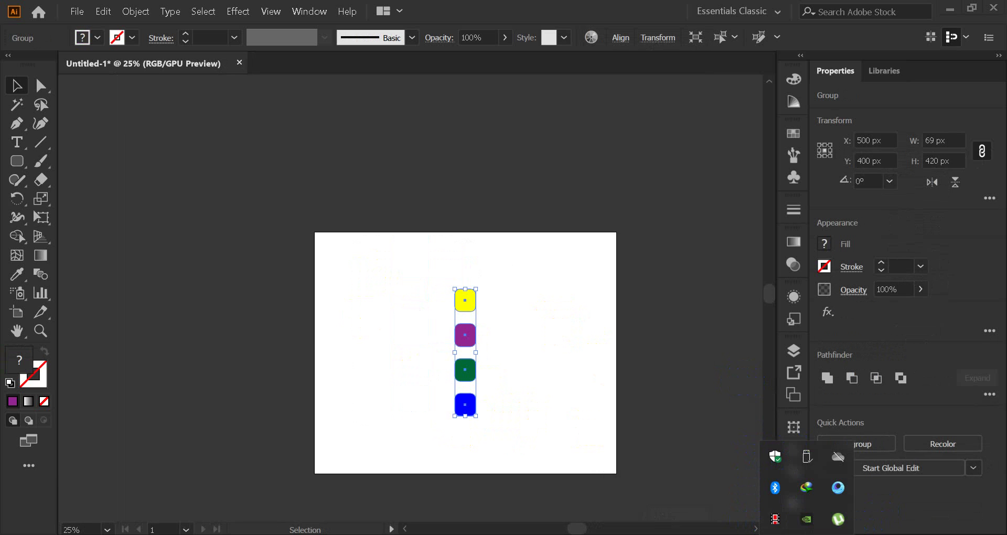